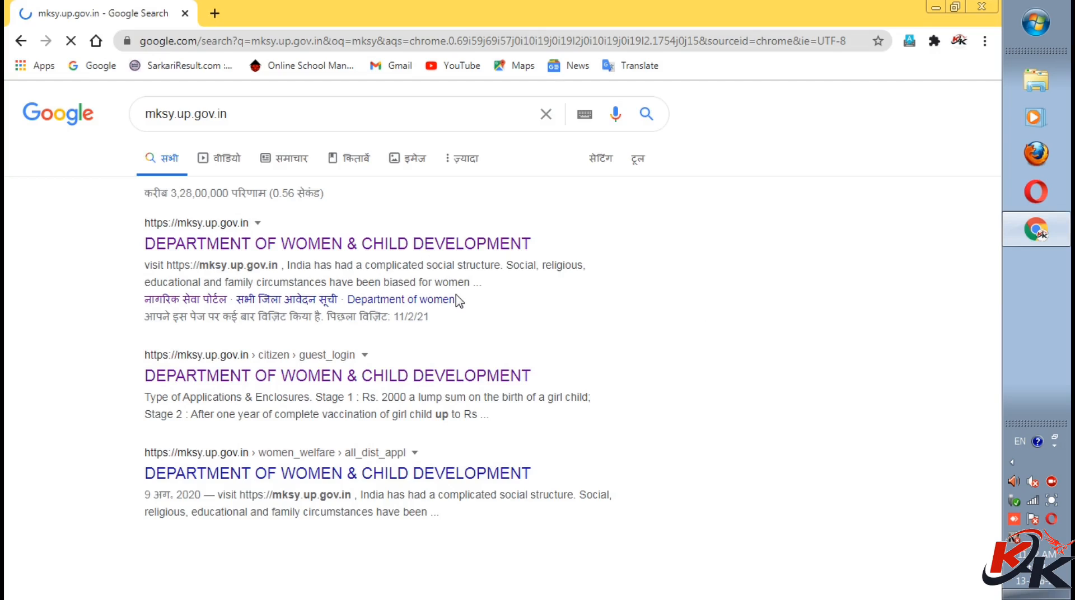
Open the Department of Women & Child Development result for mksy.up.gov.in from Google Search.
left_click(381, 245)
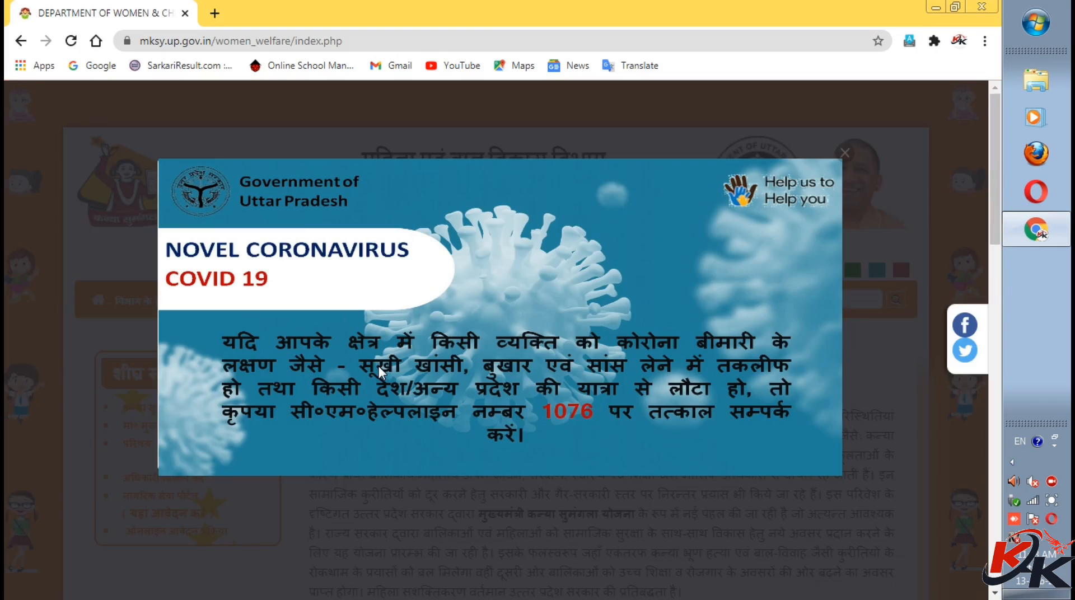
Close the COVID-19 notice and read the scheme introduction, then scroll to the benefit categories.
left_click(844, 153)
scroll(384, 241, "down", 2)
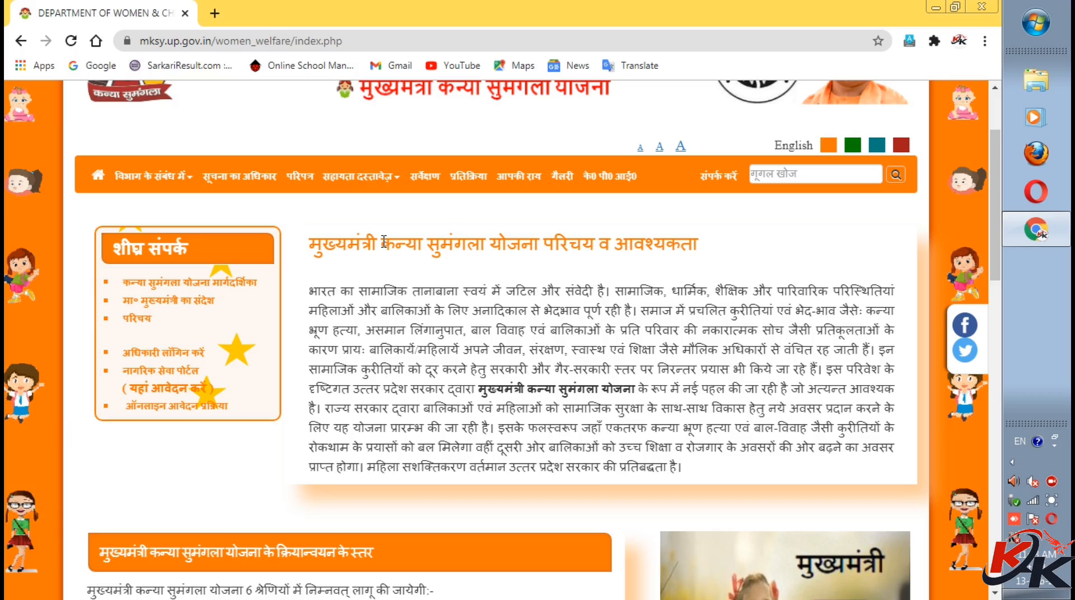
left_click_drag(310, 241, 739, 471)
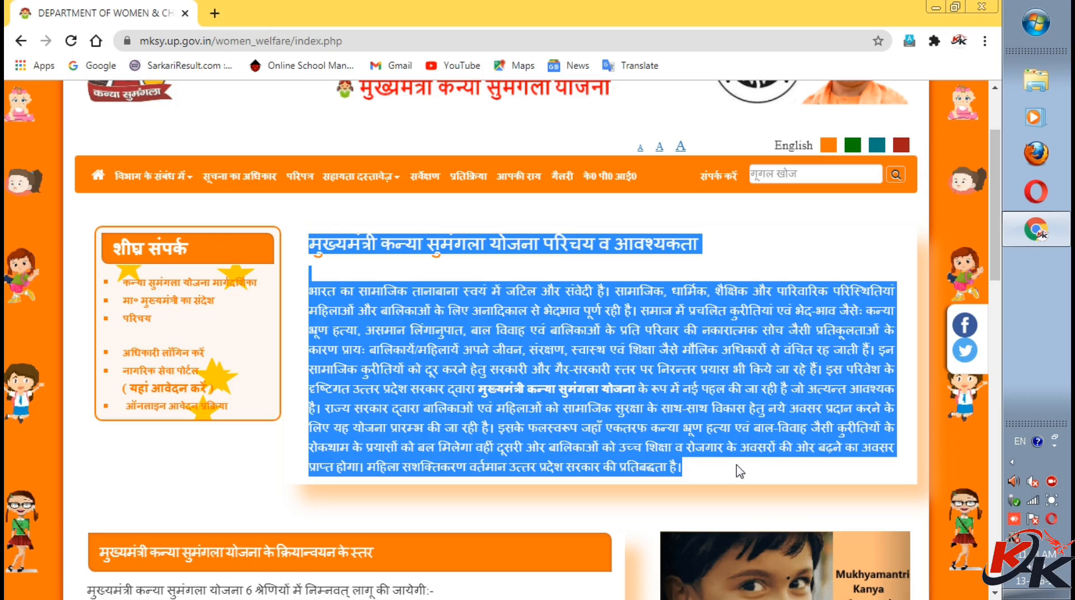
left_click(693, 307)
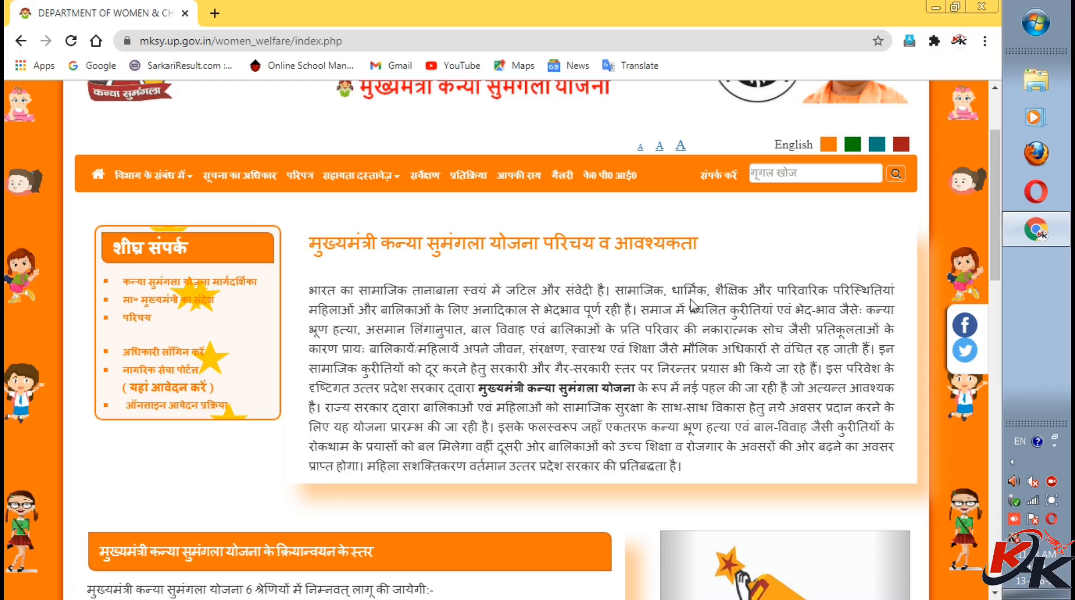
scroll(690, 305, "down", 7)
left_click_drag(88, 185, 441, 187)
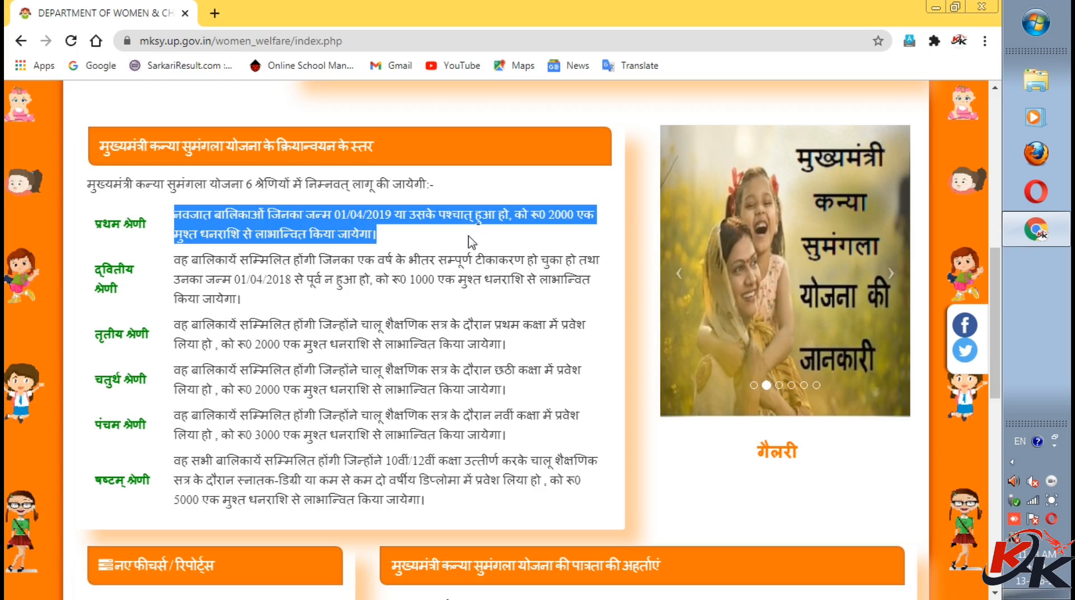
Highlight the second through sixth benefit category paragraphs in turn, then clear the selection.
left_click_drag(173, 260, 273, 311)
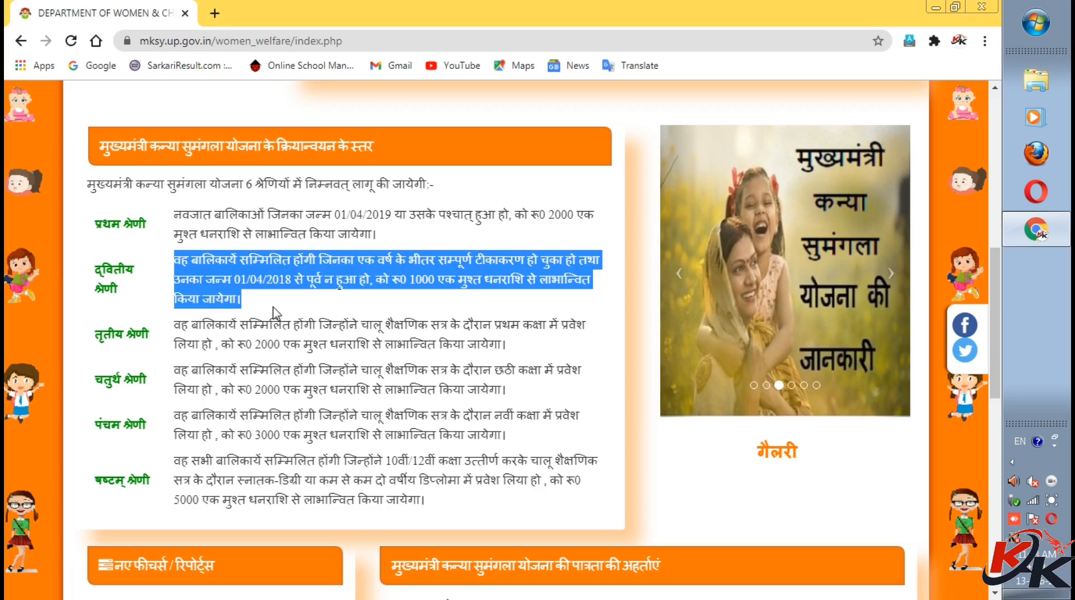
left_click_drag(174, 325, 506, 344)
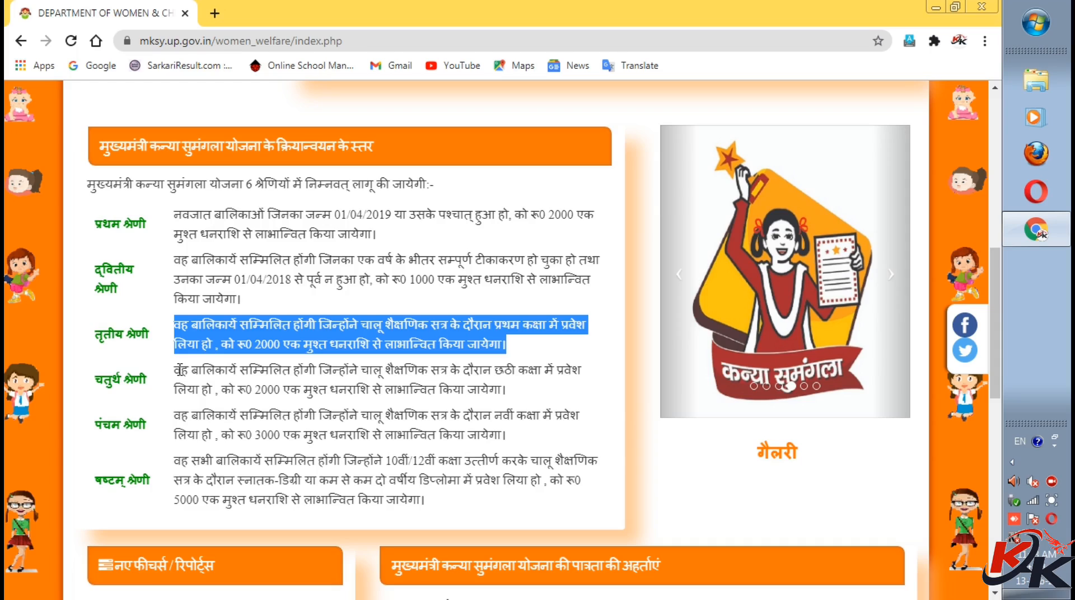
left_click_drag(178, 371, 516, 394)
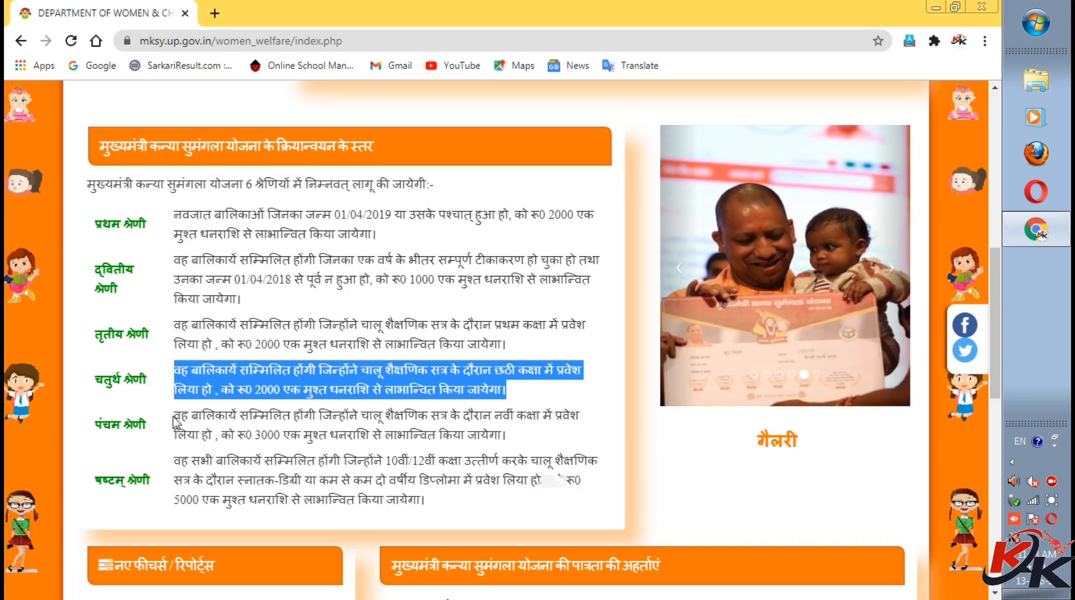
left_click_drag(174, 421, 527, 446)
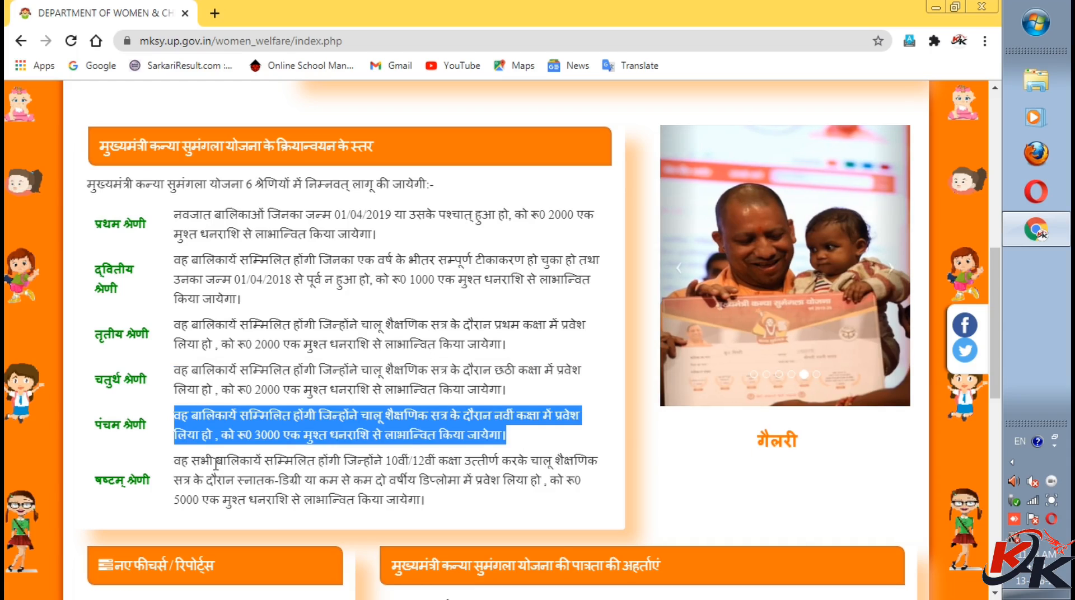
left_click_drag(181, 463, 482, 511)
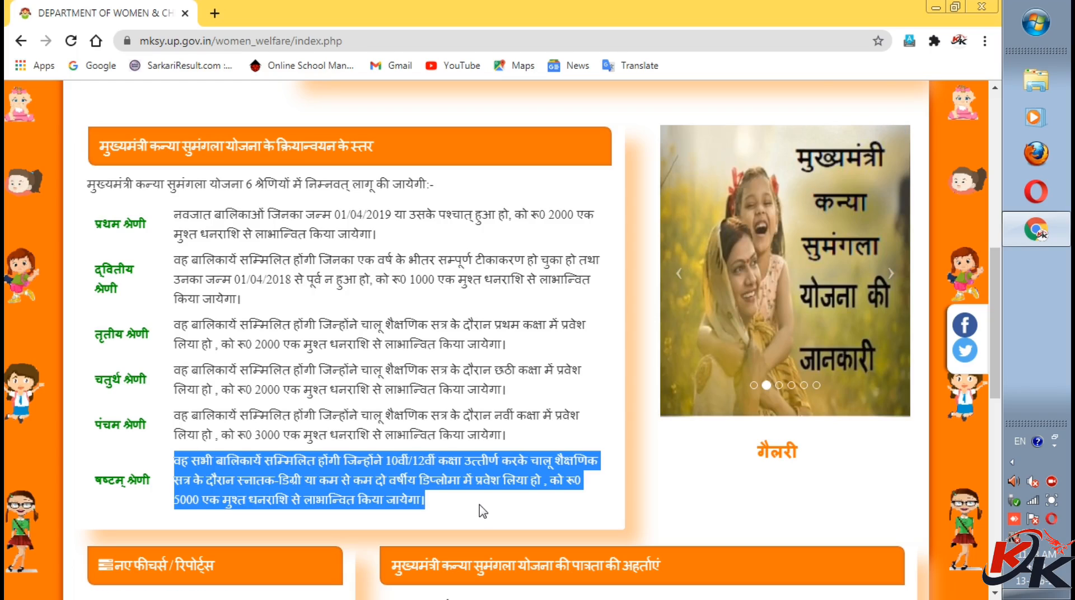
left_click(479, 507)
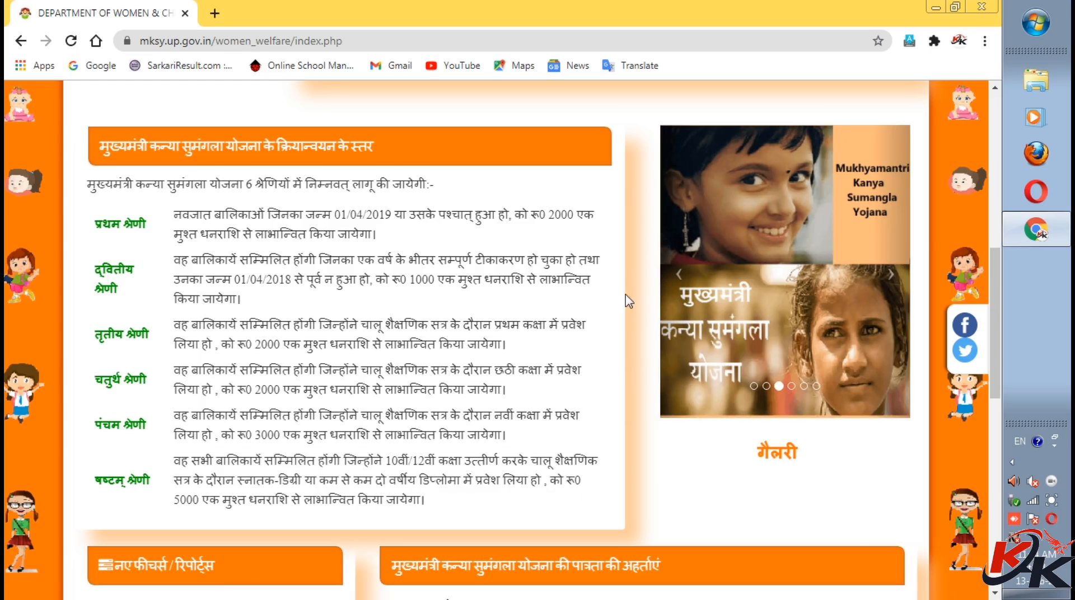
Advance the picture gallery four times, then scroll down to the eligibility conditions.
left_click(891, 276)
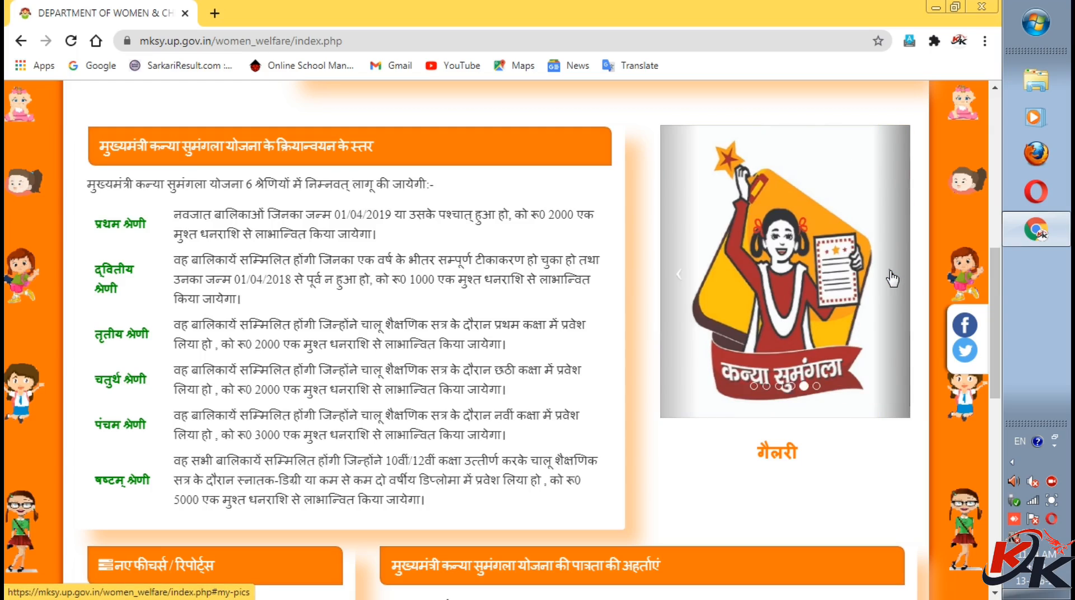
left_click(891, 277)
left_click(891, 276)
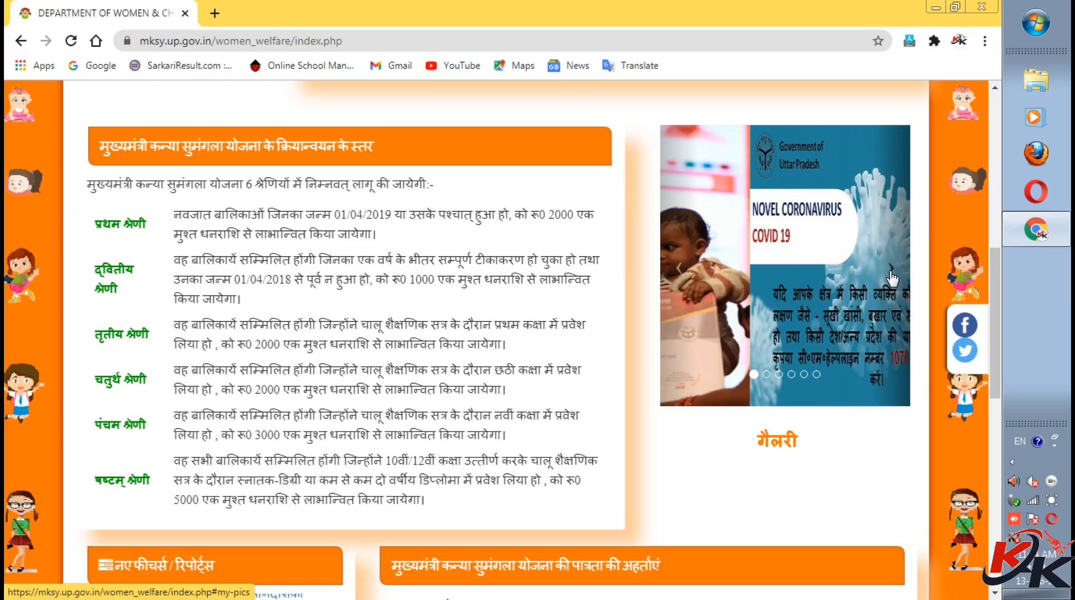
left_click(891, 277)
scroll(891, 276, "down", 1)
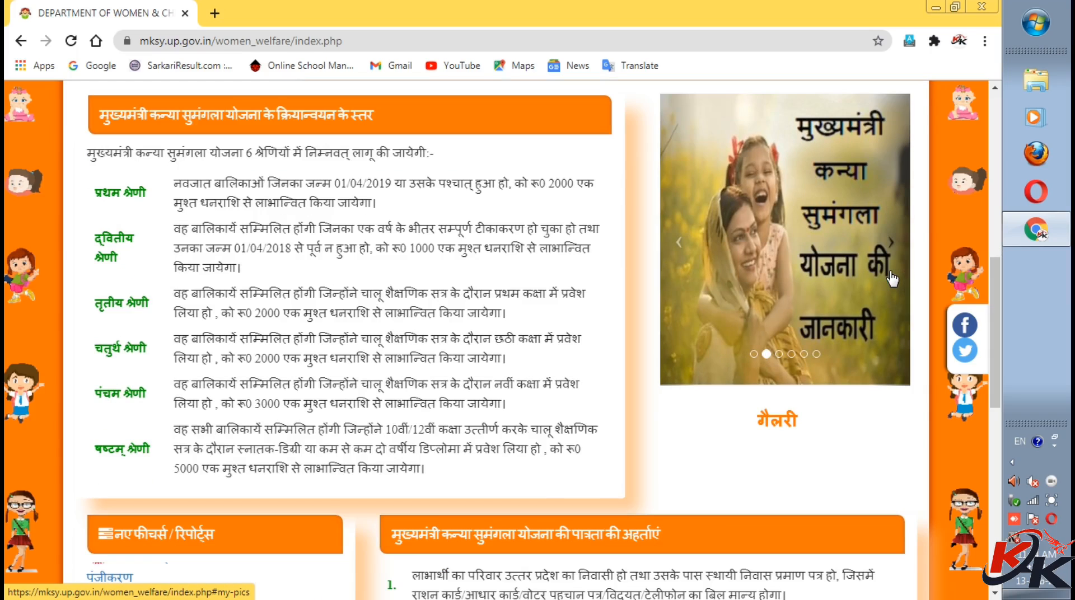
scroll(365, 206, "down", 5)
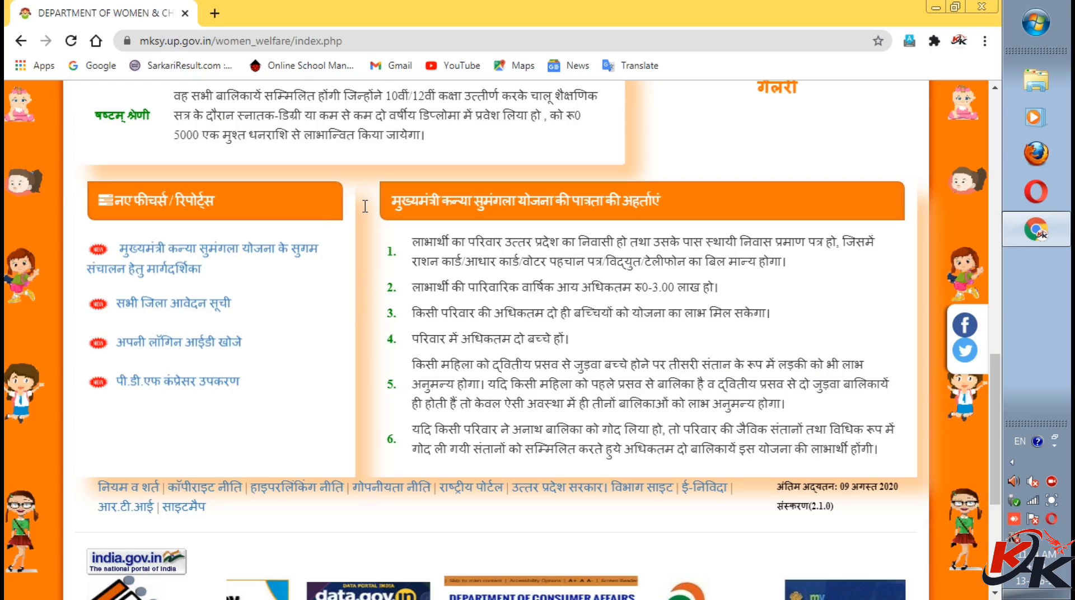
Select the first eligibility condition, then scroll back to the home page's quick links.
scroll(405, 213, "down", 1)
left_click_drag(365, 206, 686, 232)
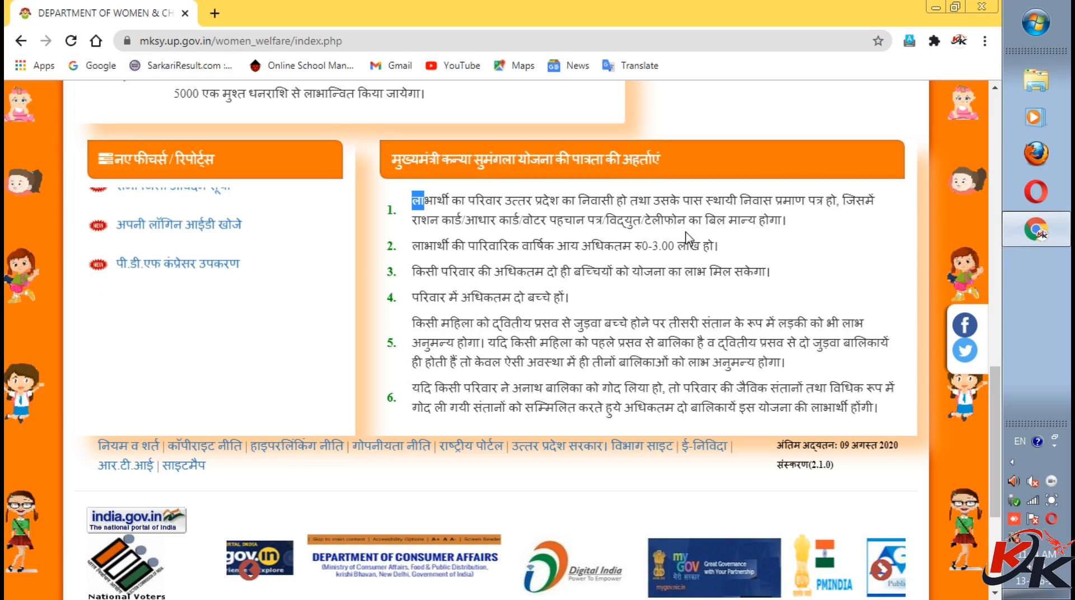
triple_click(431, 197)
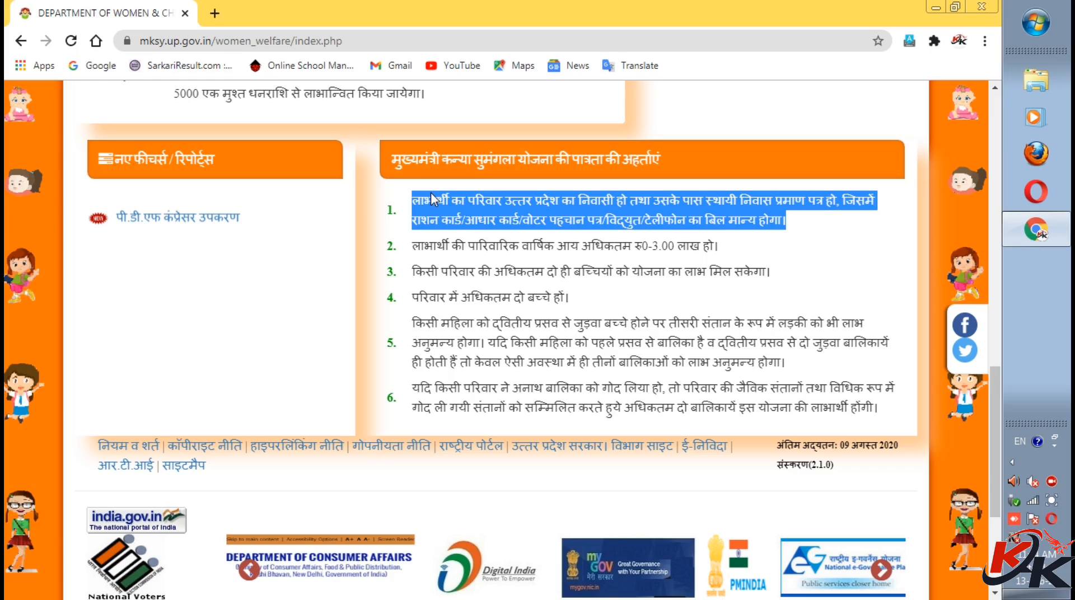
left_click(745, 242)
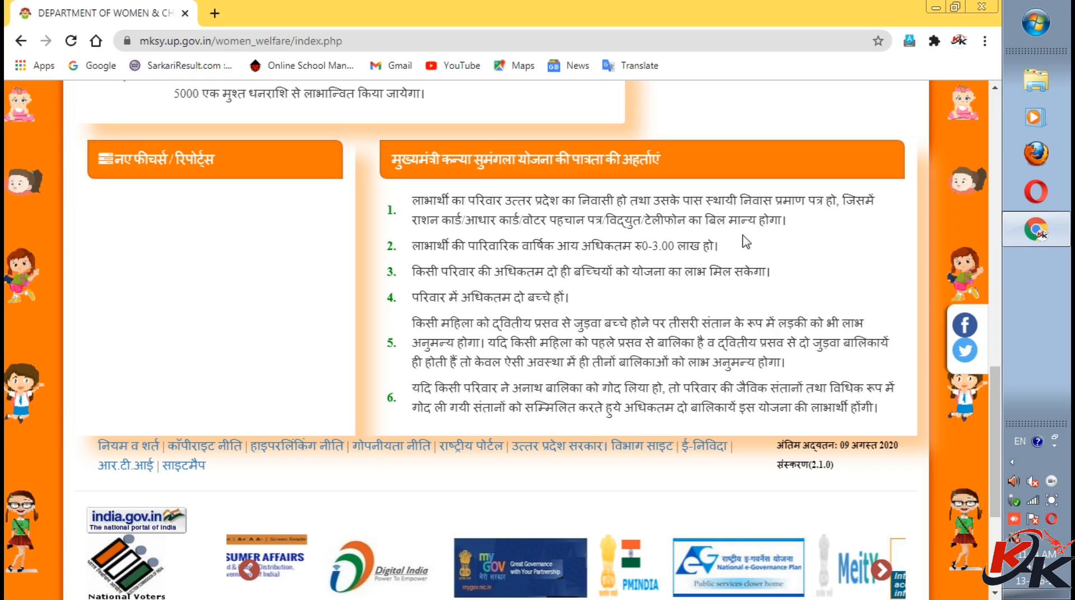
scroll(650, 332, "up", 1)
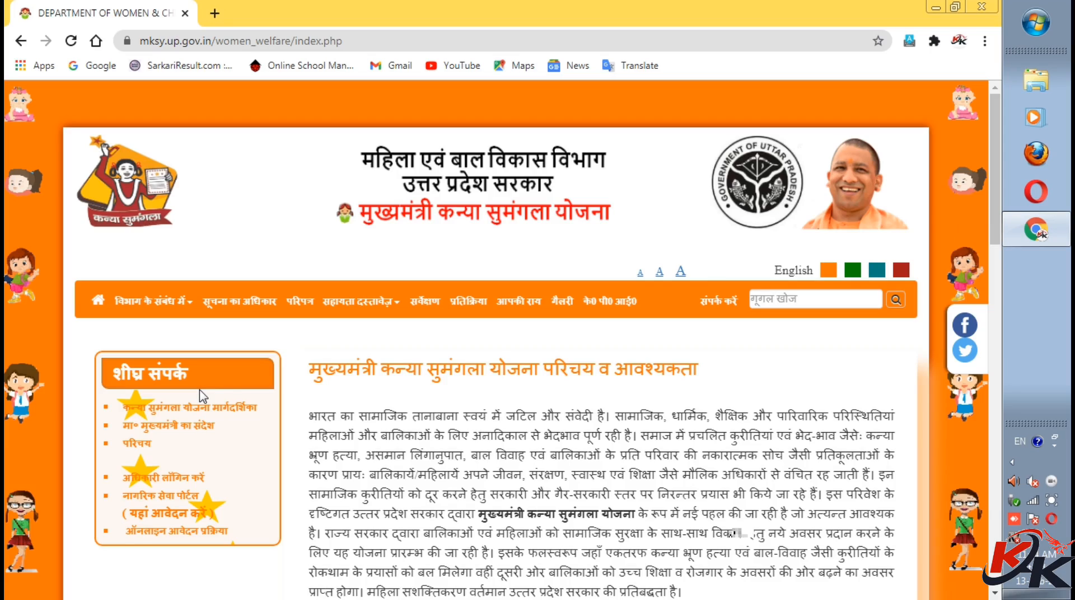
Open the citizen service portal login page and erase the autofilled login ID and password.
left_click(173, 523)
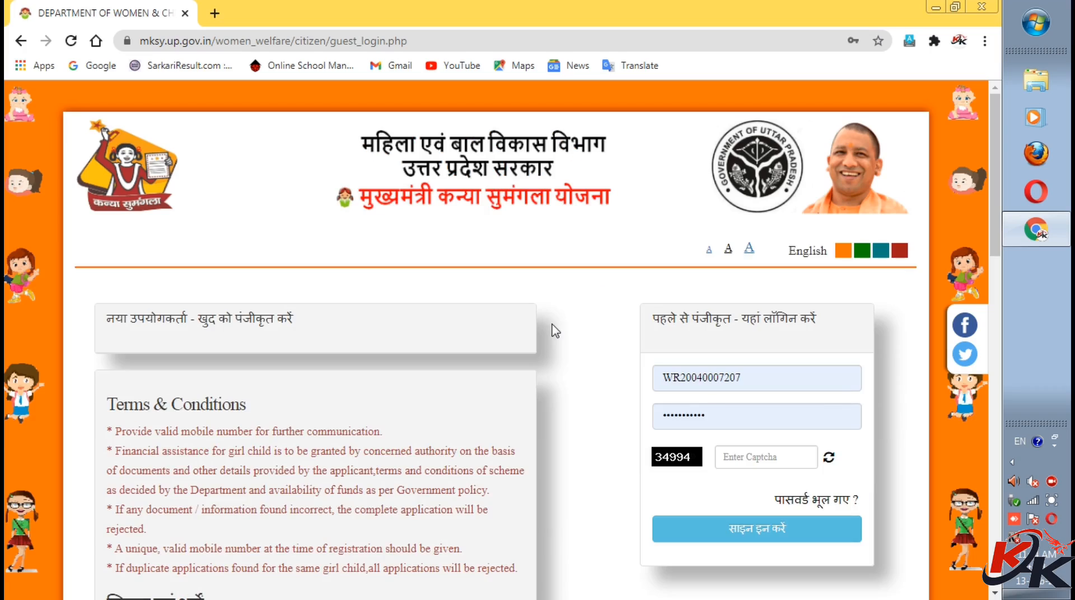
double_click(689, 378)
key("BackSpace")
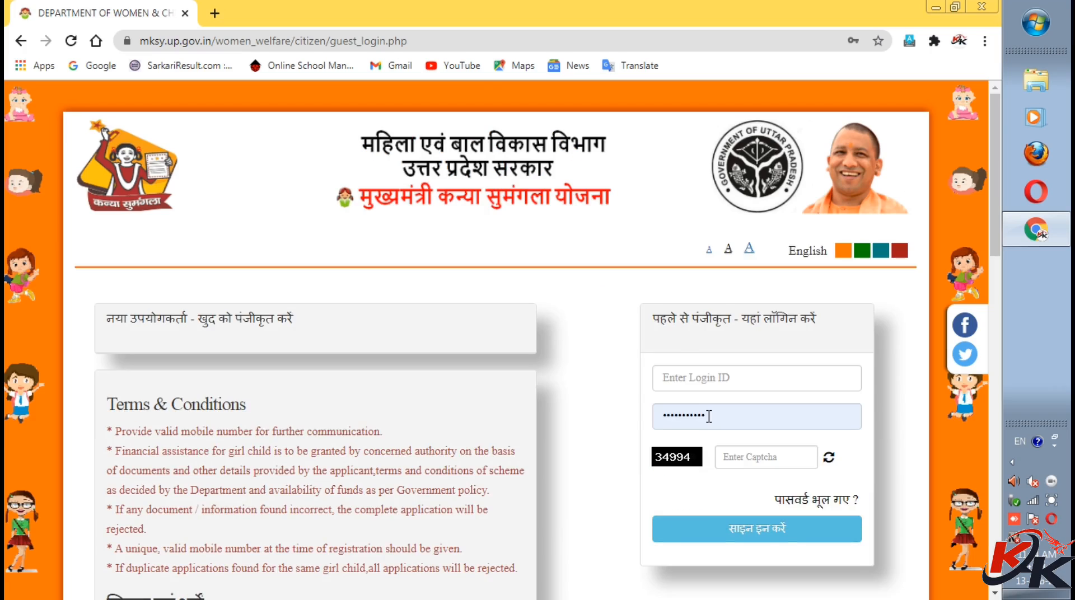
double_click(708, 417)
key("BackSpace")
left_click(581, 407)
Scroll through the terms and conditions and tick I agree.
scroll(709, 232, "down", 5)
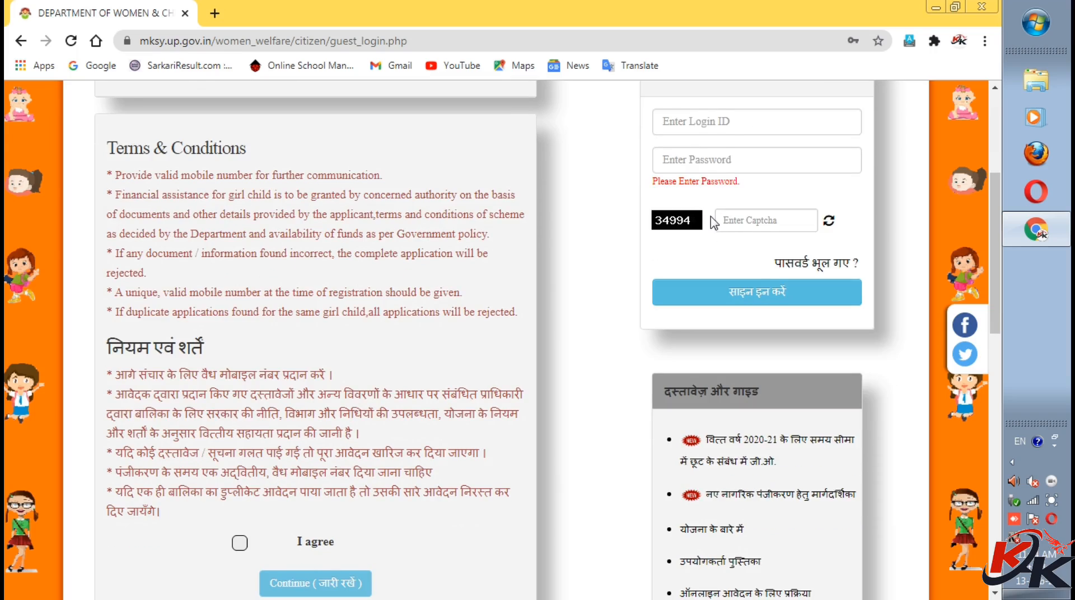
scroll(716, 168, "up", 1)
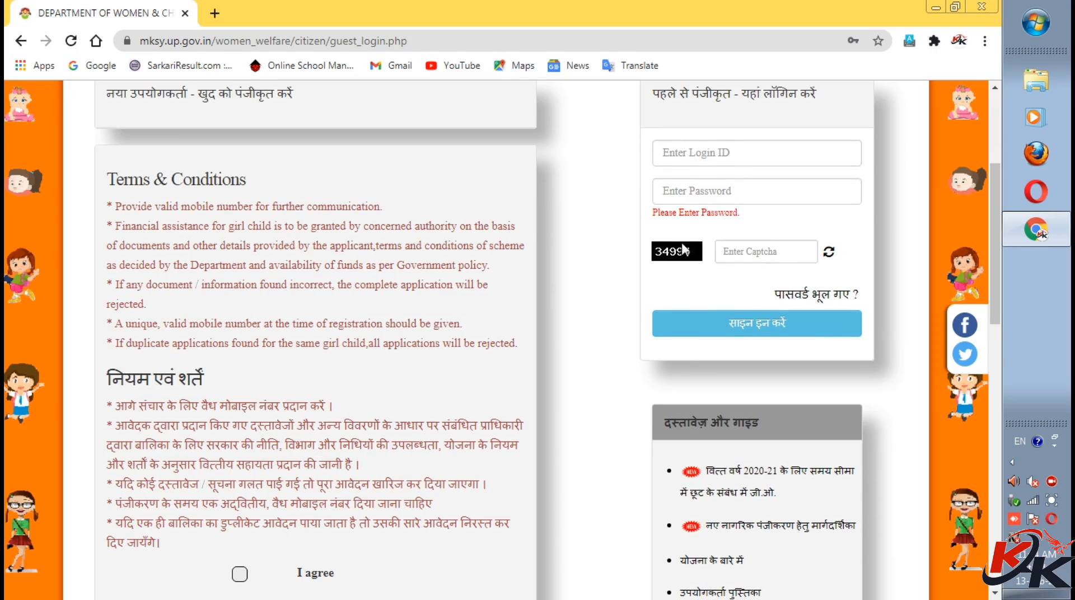
scroll(414, 381, "down", 1)
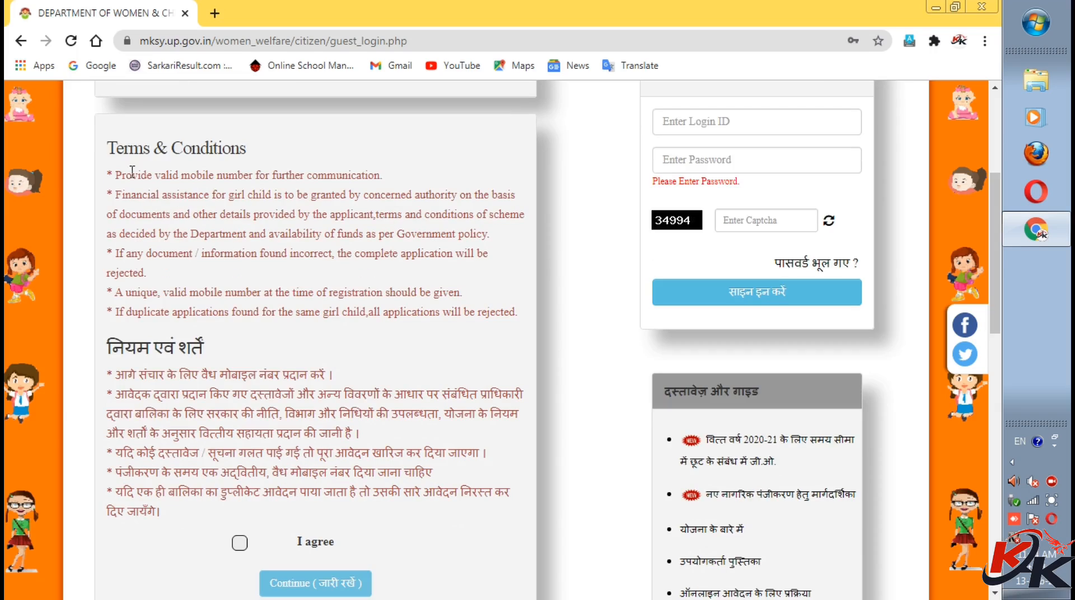
left_click_drag(116, 148, 129, 588)
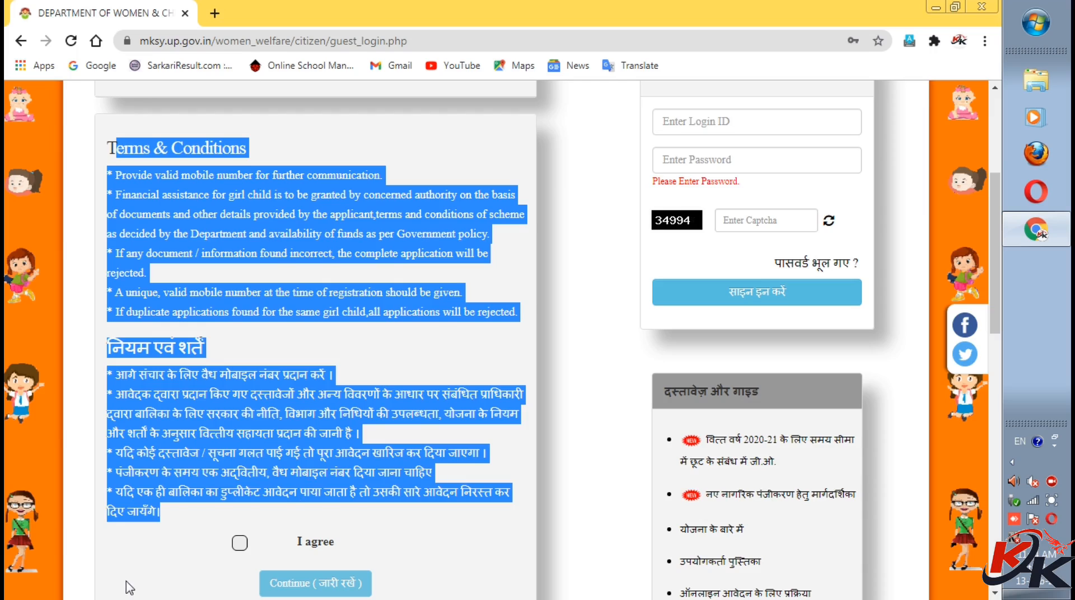
left_click(129, 588)
scroll(146, 533, "down", 1)
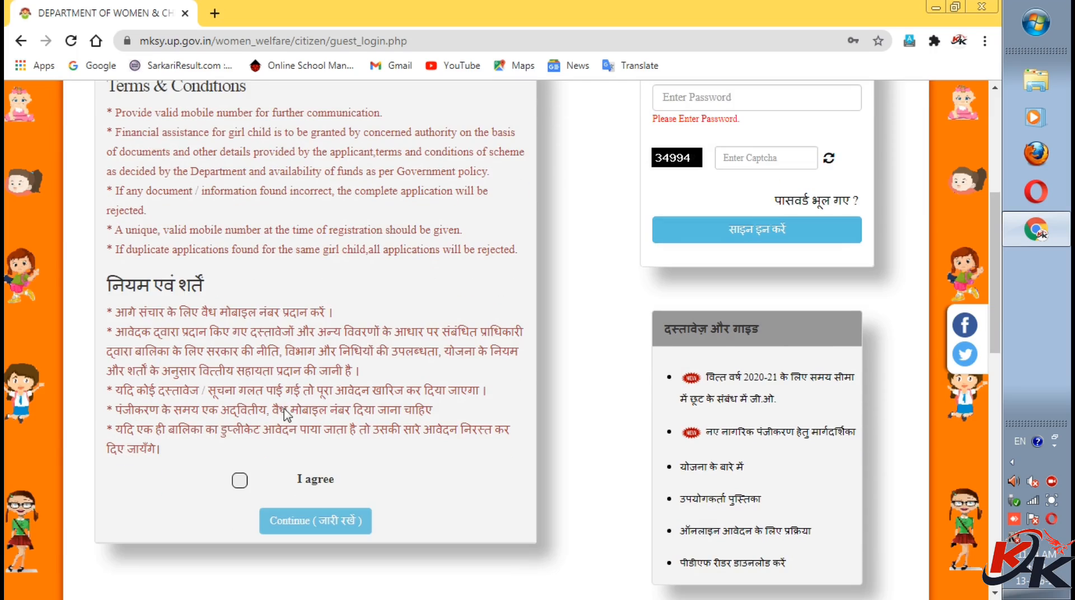
left_click(241, 480)
On the new-user registration form, choose Mother as relation and enter the mobile number.
left_click(313, 523)
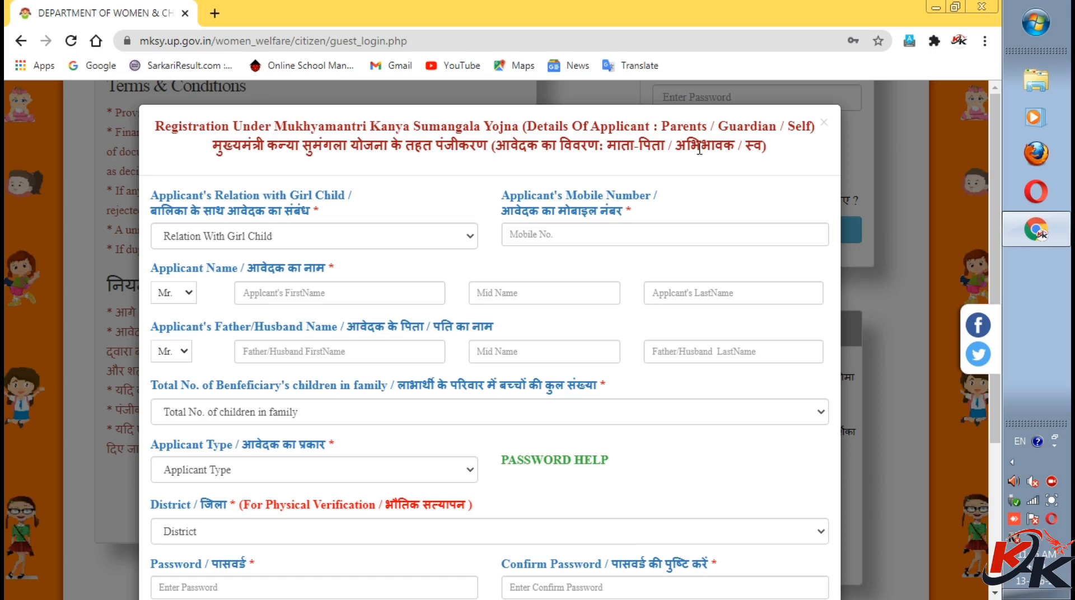
left_click(356, 240)
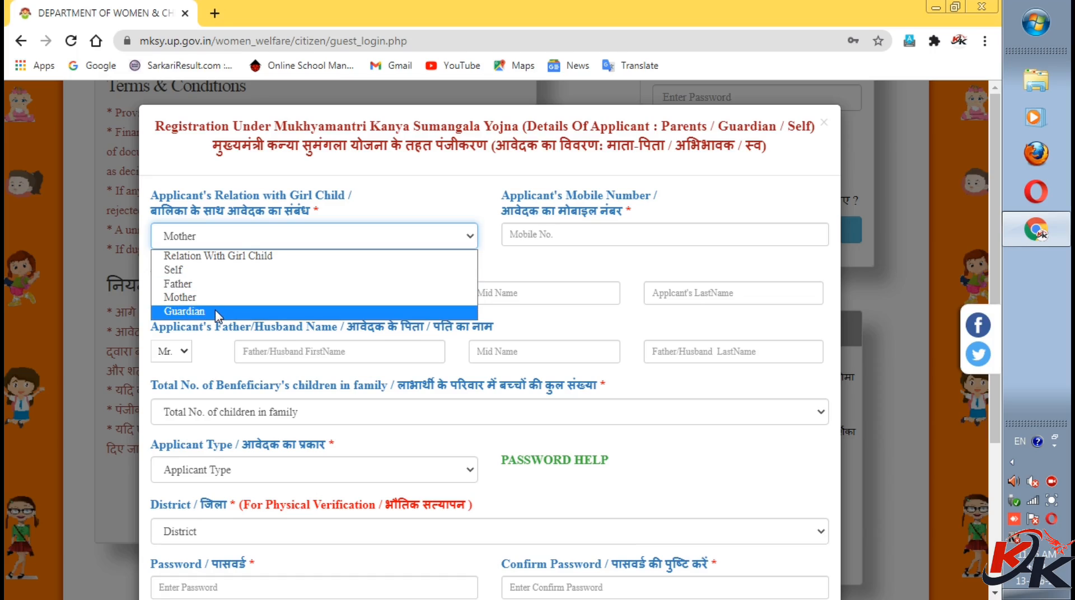
left_click(179, 297)
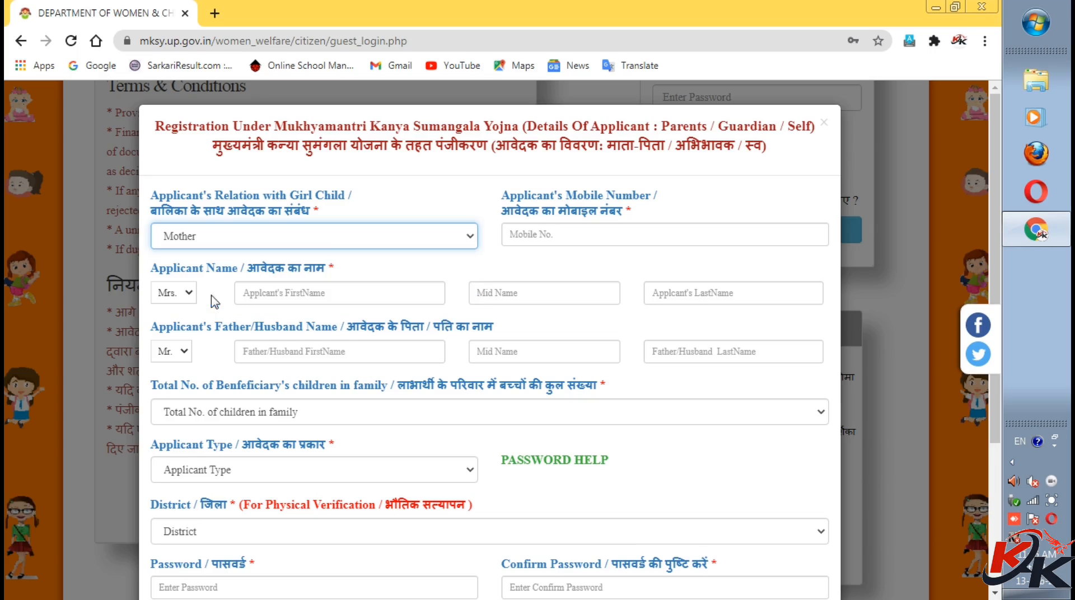
left_click(553, 236)
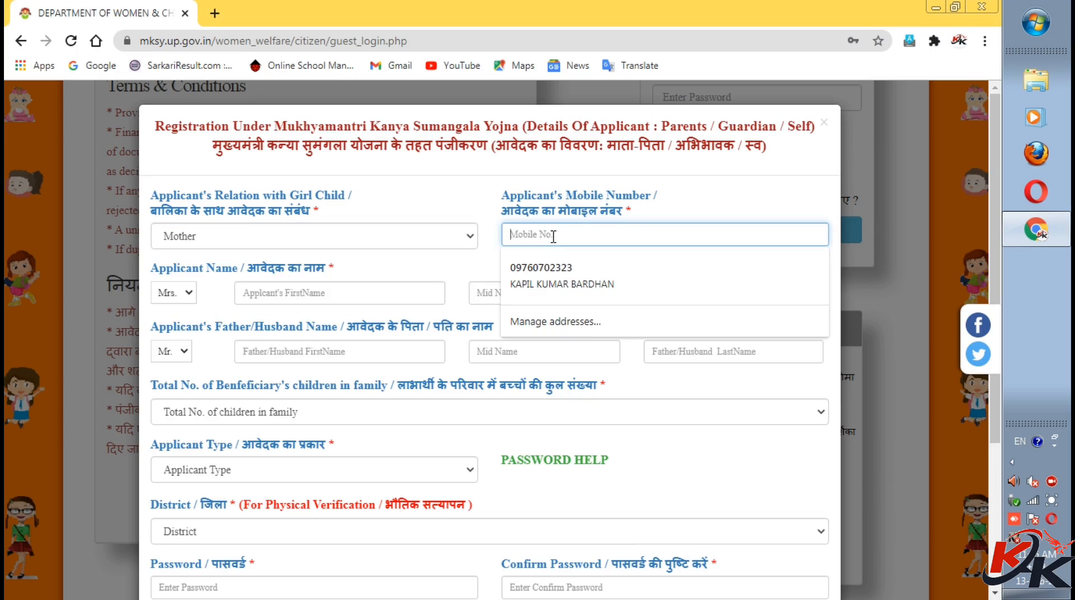
left_click(470, 247)
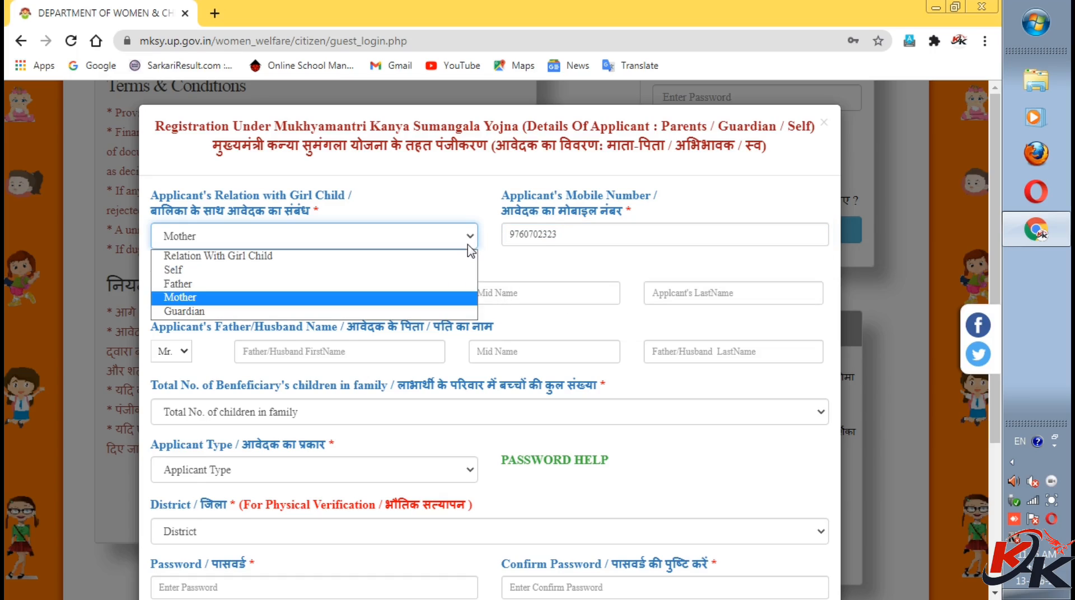
left_click(533, 262)
Enter the applicant's first name and the father/husband's first and middle names.
left_click(318, 293)
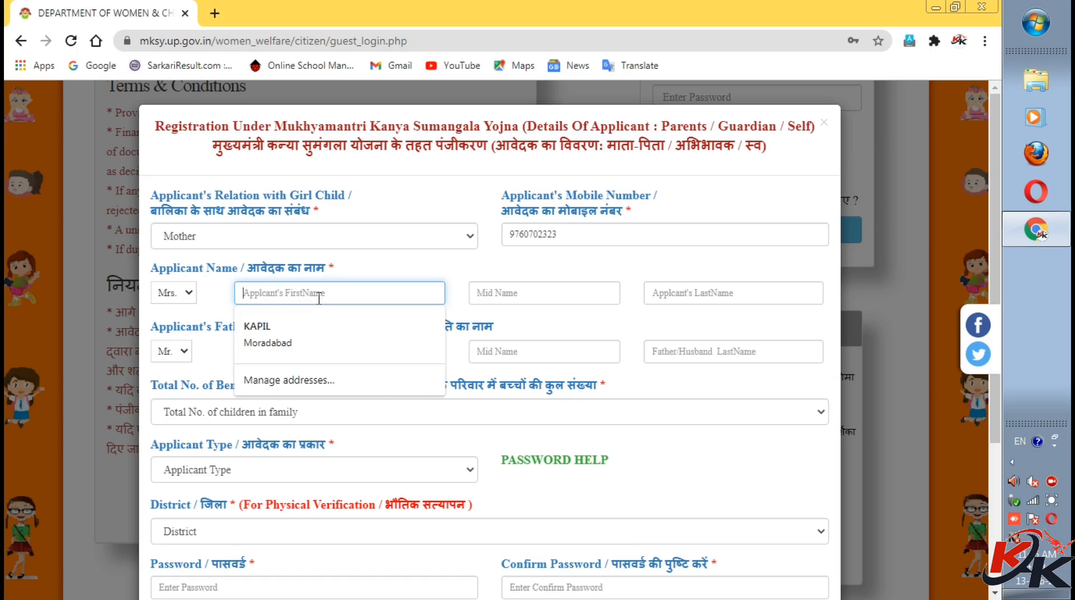
type("RAJESHWARI")
left_click(303, 348)
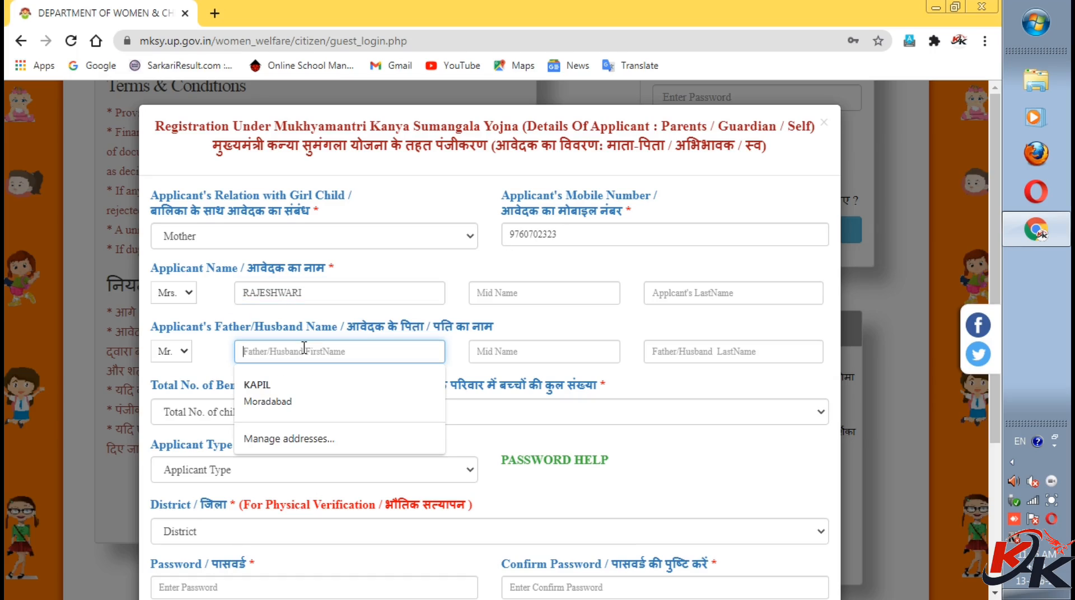
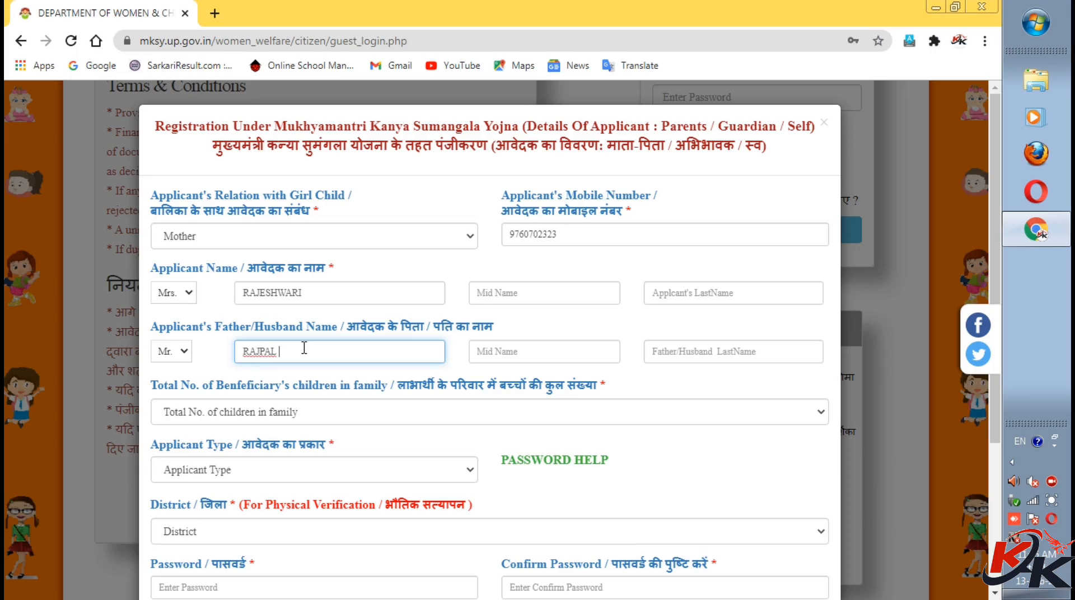
key("Tab")
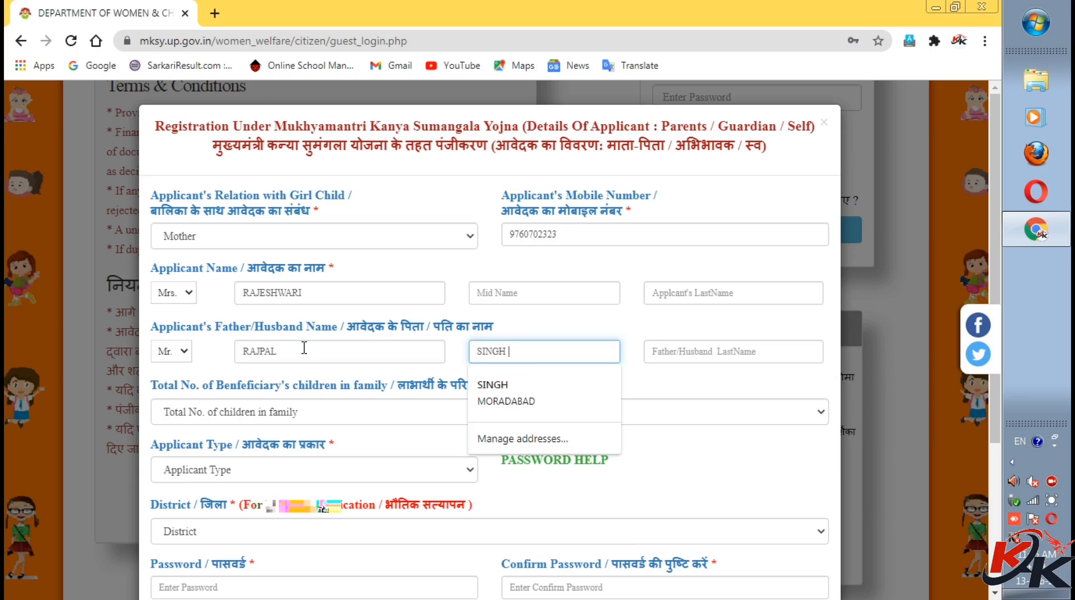
key("Tab")
Set total children to 2, with 1 girl and 1 boy.
left_click(316, 421)
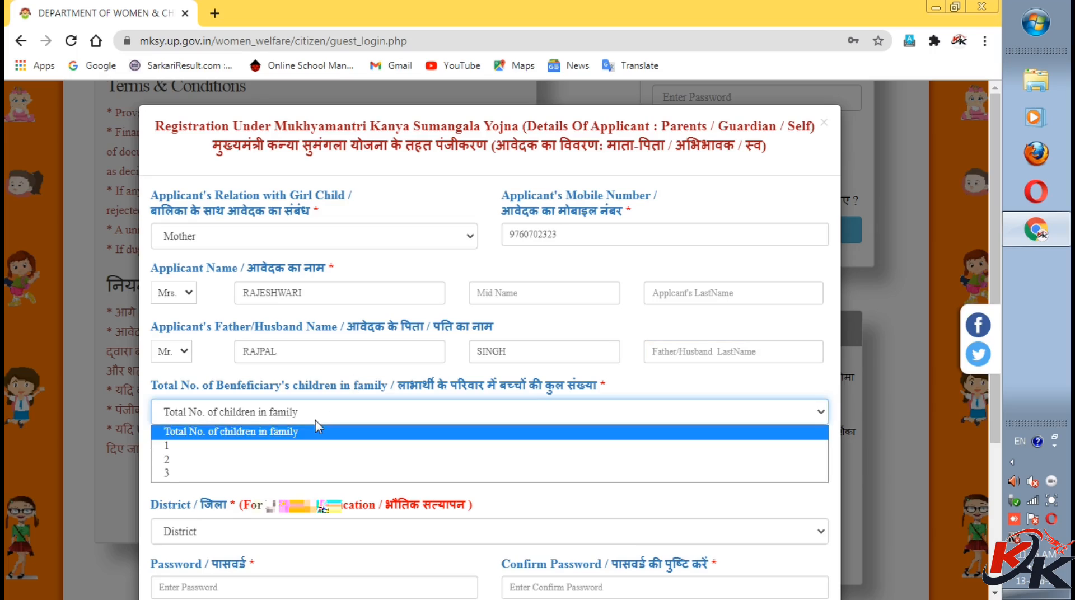
left_click(168, 459)
left_click(169, 470)
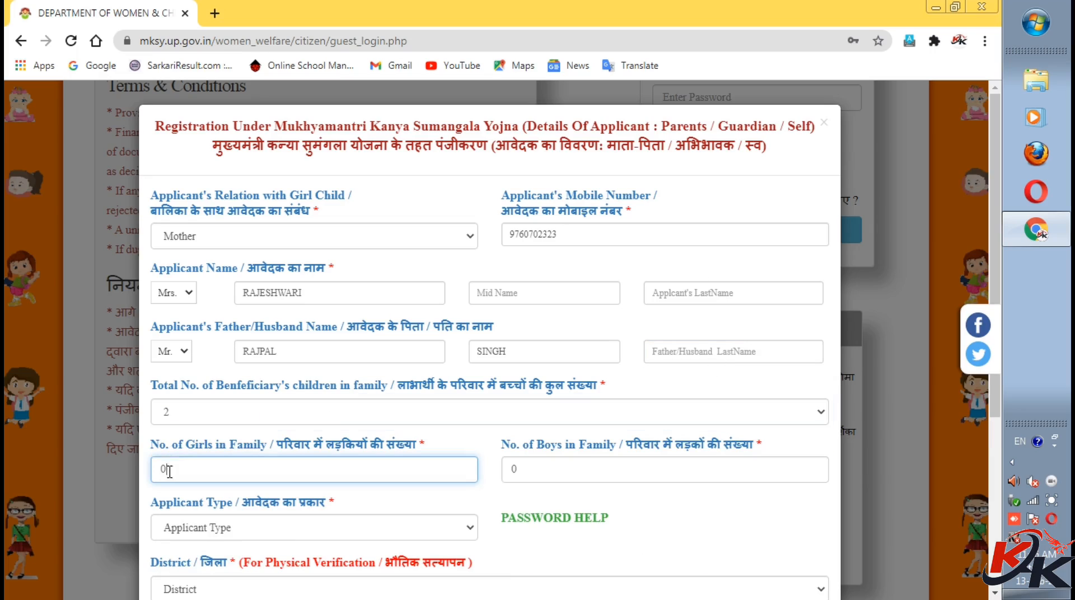
key("BackSpace")
type("1")
left_click(550, 466)
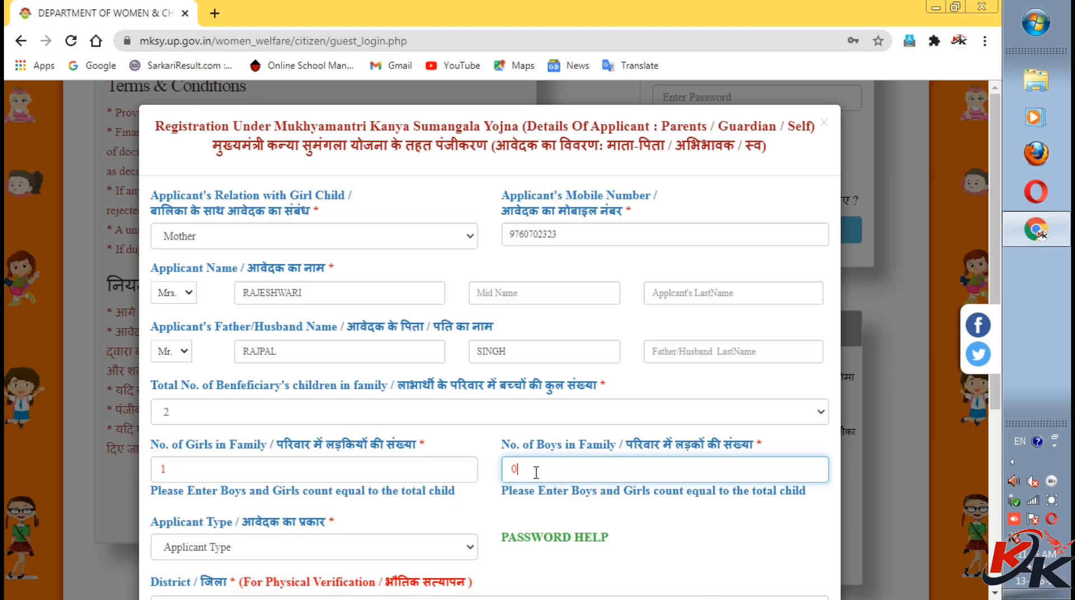
key("BackSpace")
type("1")
key("Tab")
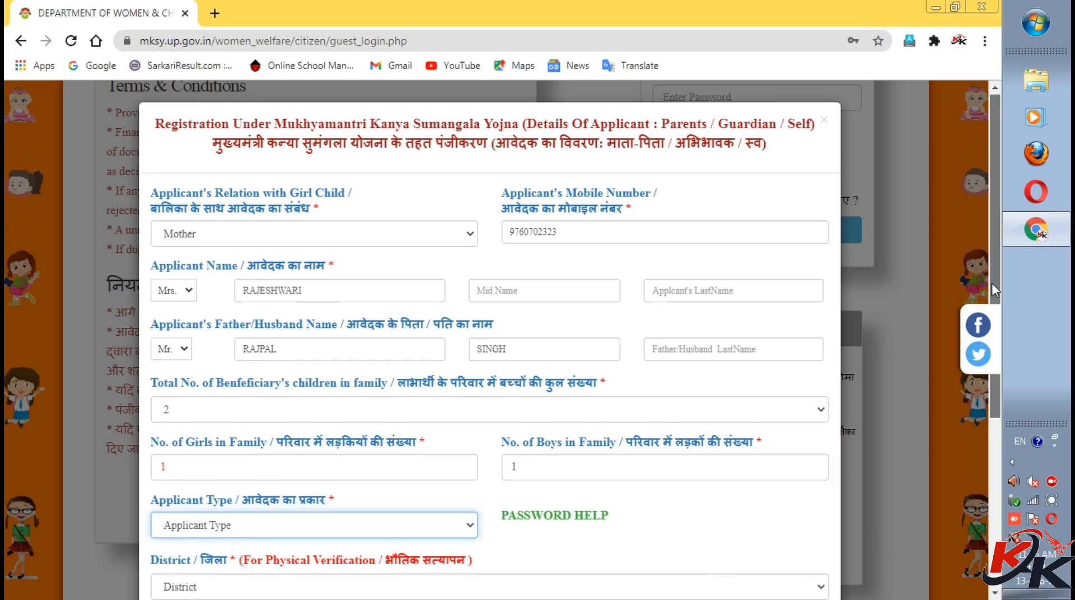
Set the applicant type to Urban and the district to Moradabad.
left_click_drag(994, 290, 993, 439)
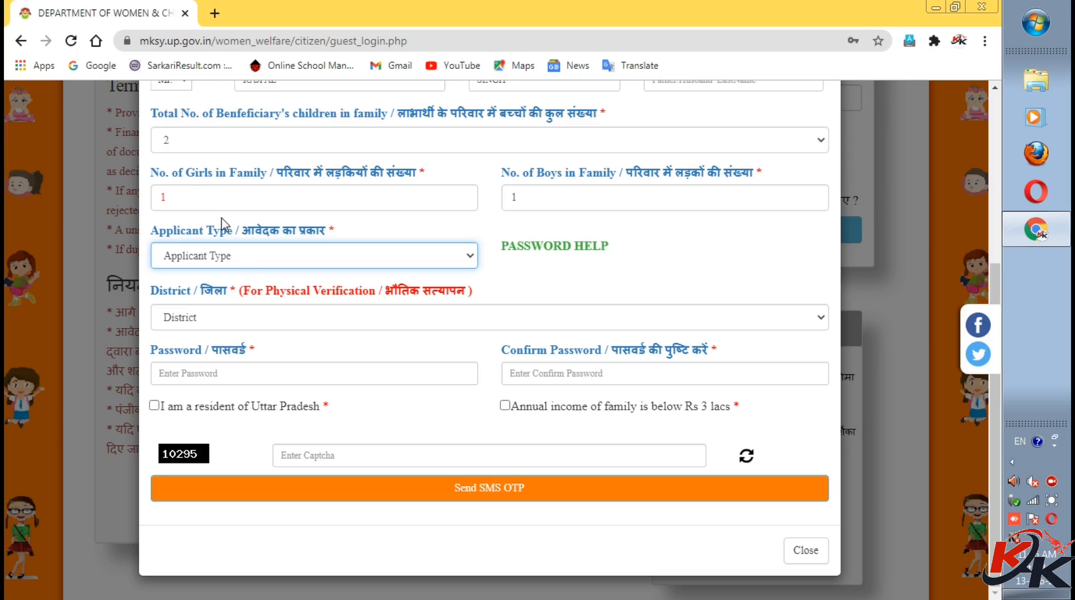
left_click(241, 257)
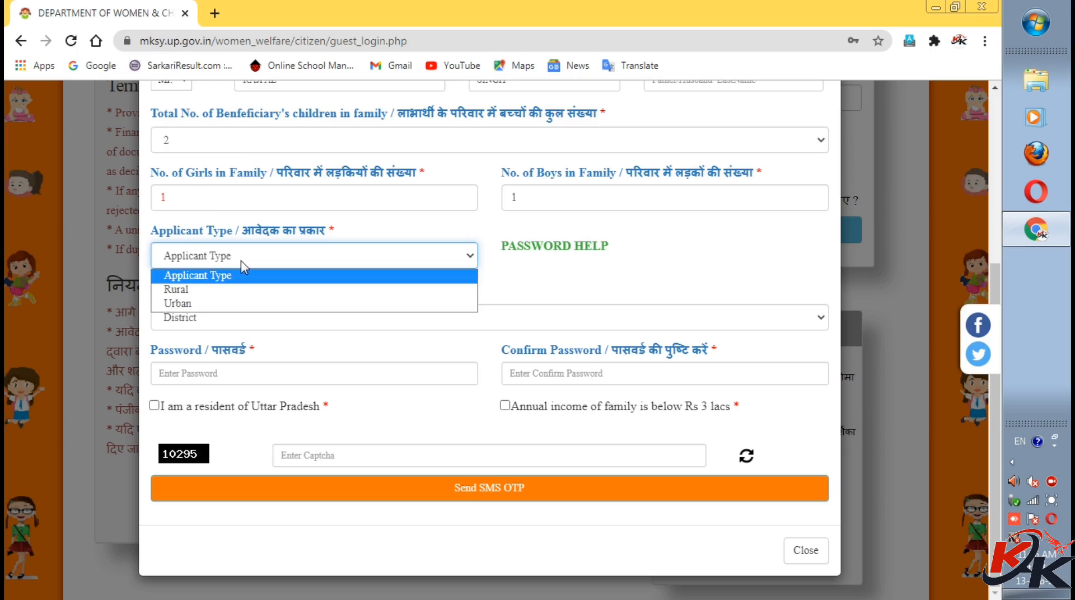
left_click(214, 304)
left_click(248, 324)
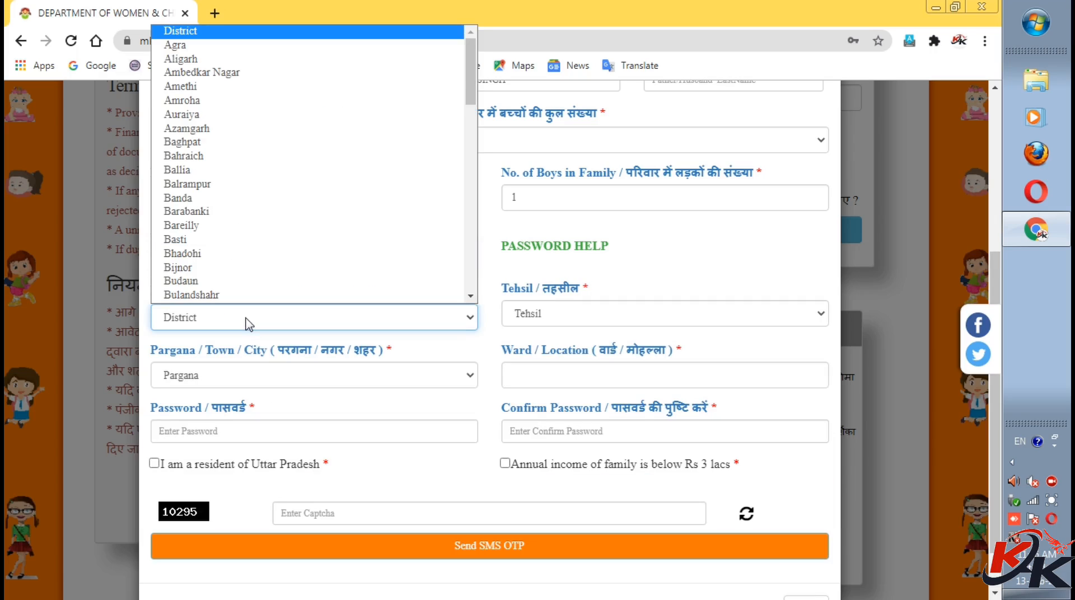
key("Down")
key("Down")
key("Down")
key("Down")
key("Down")
key("Down")
key("Down")
key("Down")
key("Down")
key("Down")
key("Down")
key("Down")
key("Down")
key("Down")
key("Down")
key("Down")
key("Down")
key("Down")
key("Down")
key("Down")
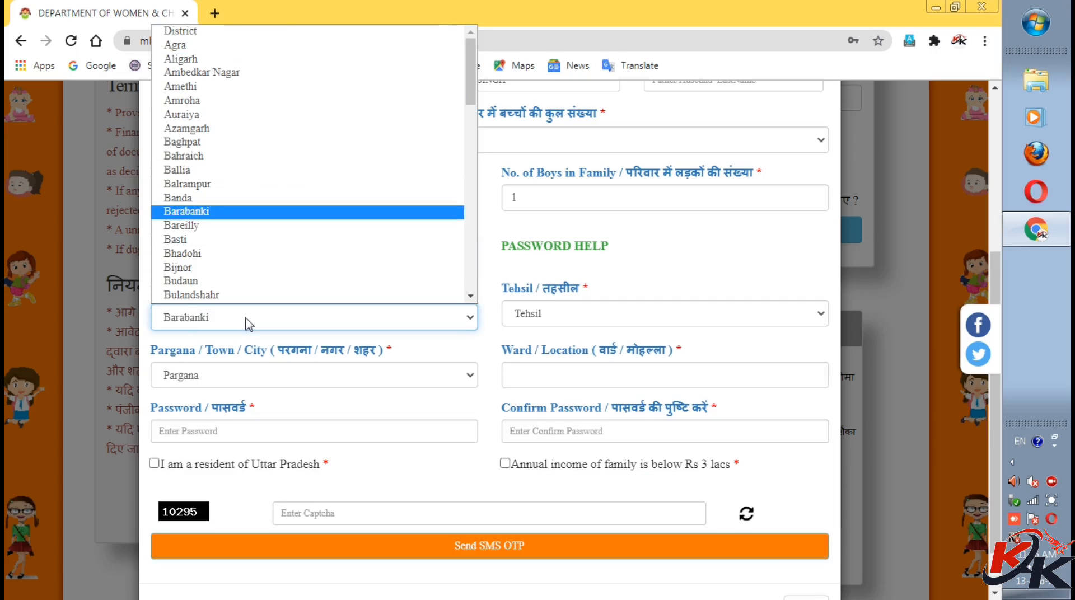
key("Down")
key("Down")
key("Down")
key("Down")
key("Down")
key("Down")
key("Down")
key("Down")
key("Down")
key("Down")
key("Down")
key("Down")
key("Down")
key("Down")
key("Down")
key("Down")
key("Down")
key("Down")
key("Down")
key("Down")
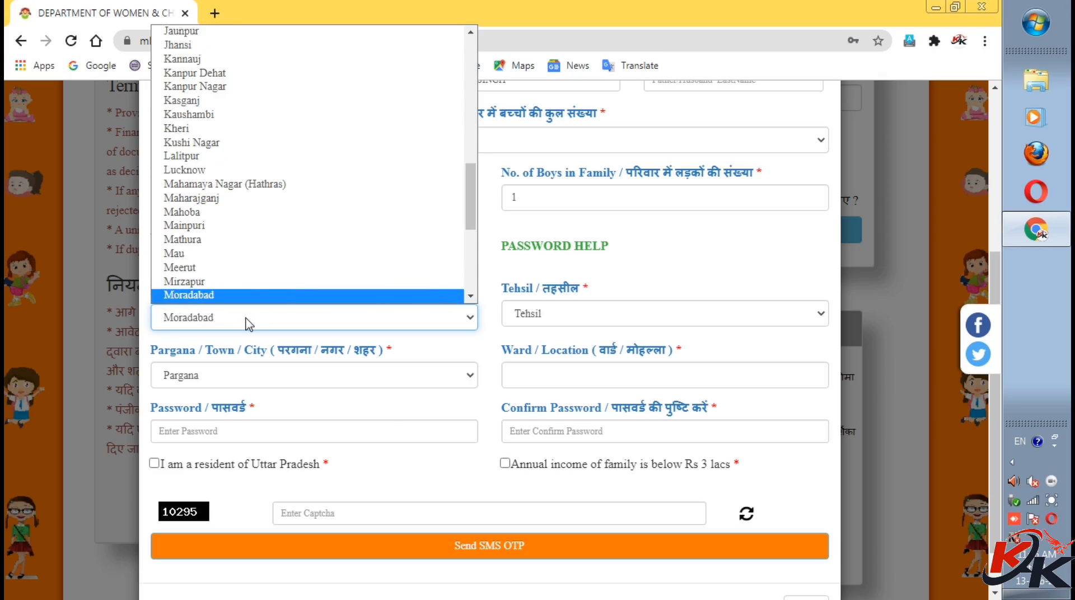
key("Return")
Choose Moradabad as tehsil and town, and enter ward 01.
left_click(559, 315)
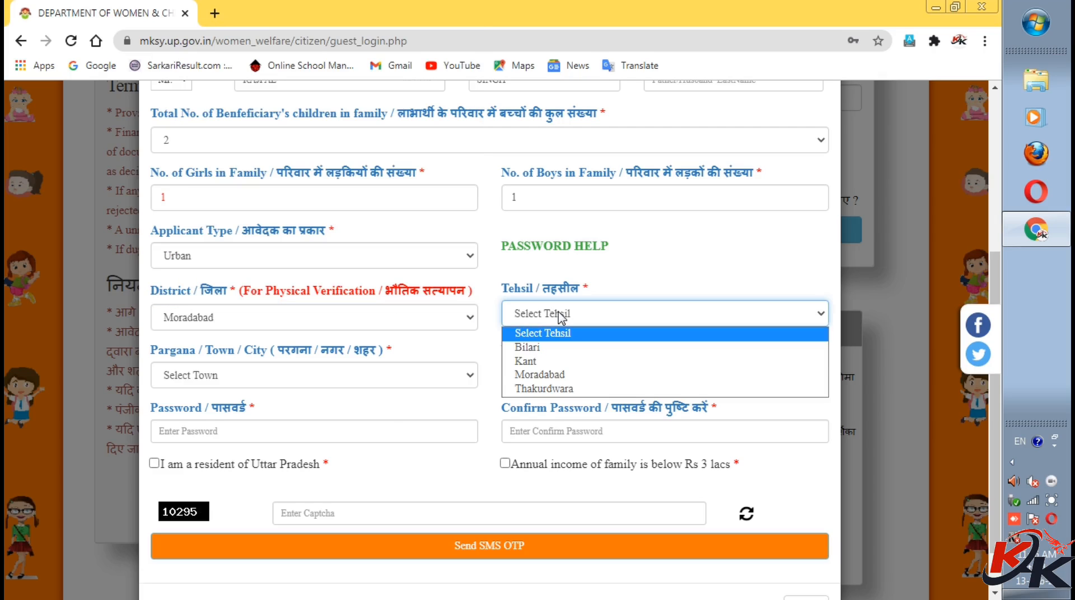
key("Down")
key("Down")
key("Down")
key("Down")
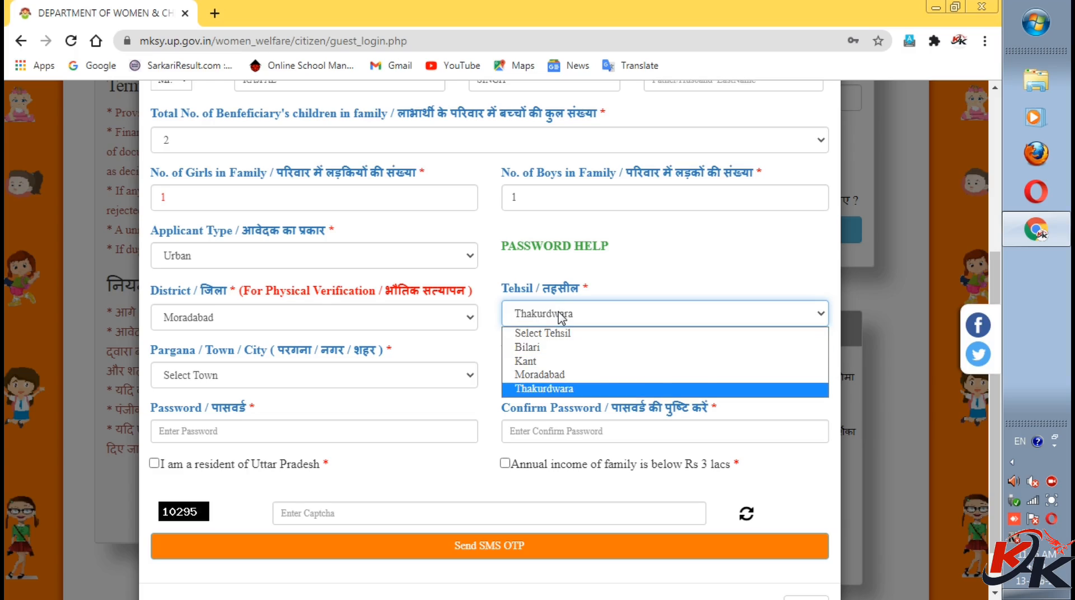
key("Up")
key("Return")
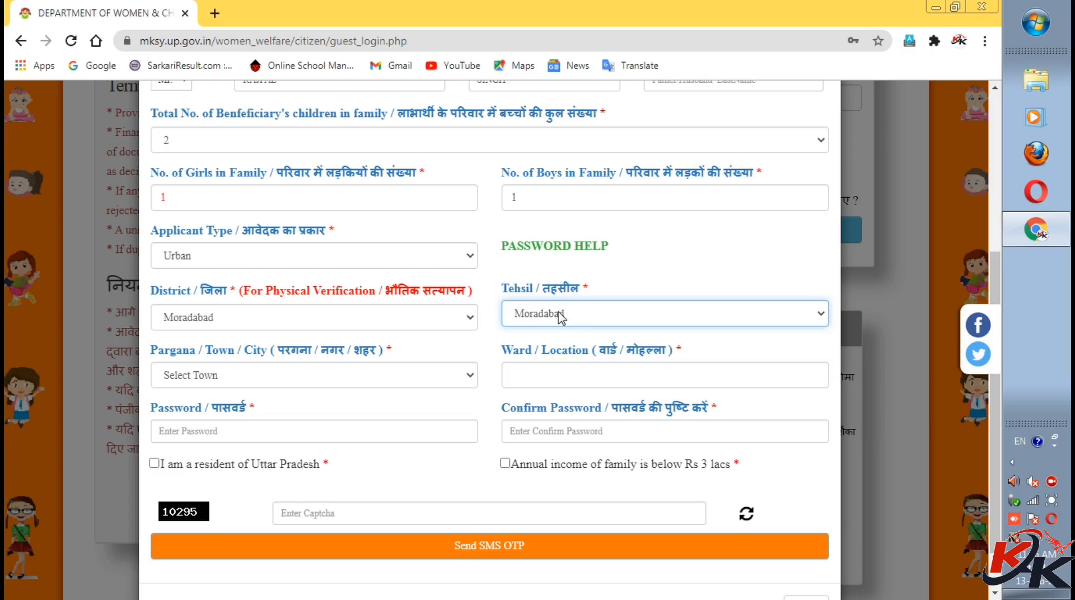
left_click(223, 383)
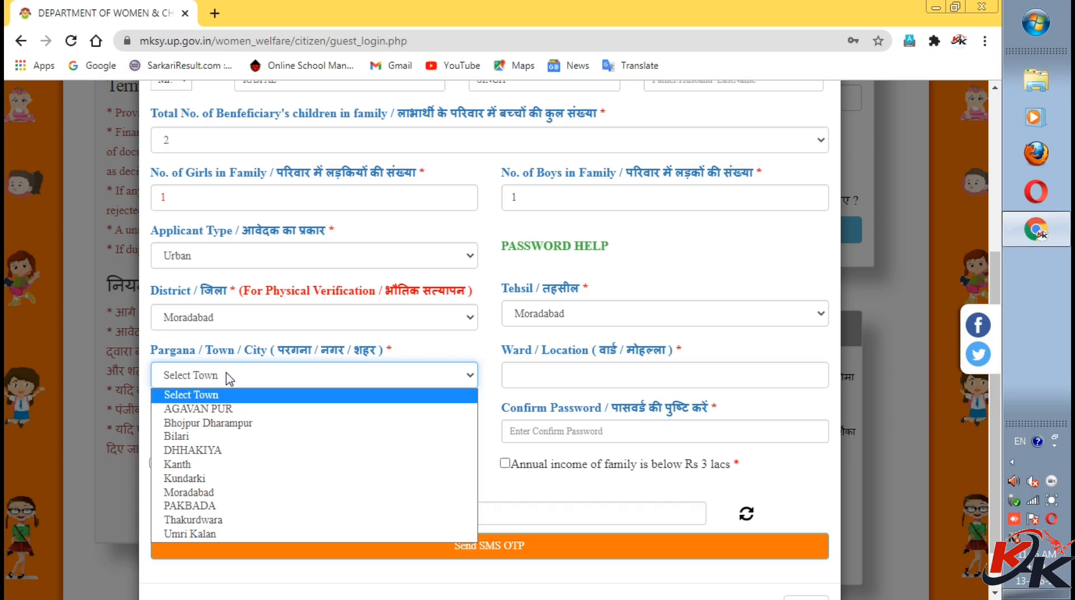
left_click(230, 494)
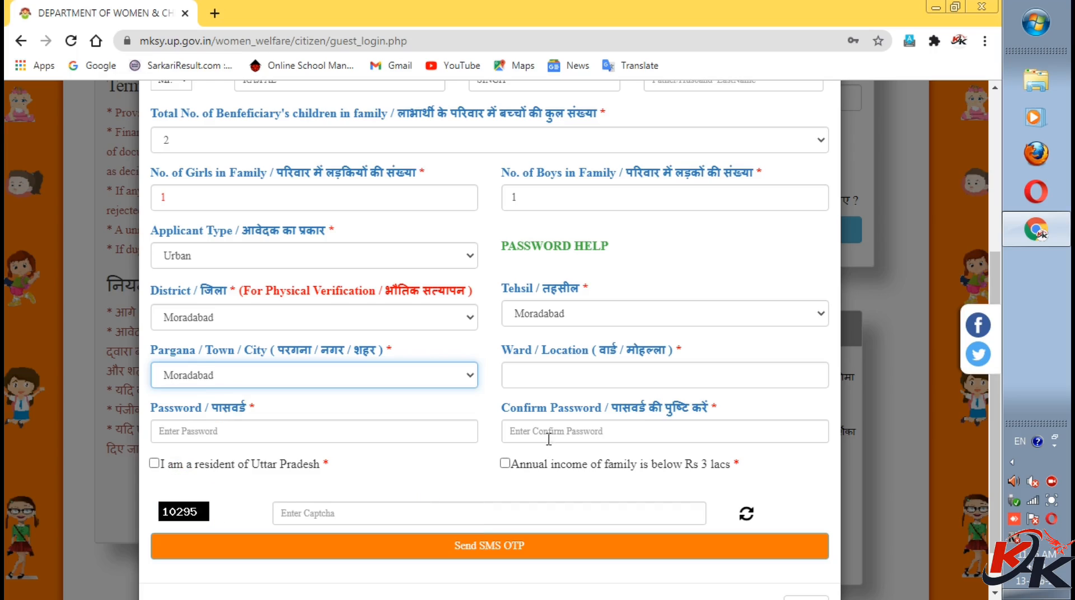
left_click(543, 376)
type("01")
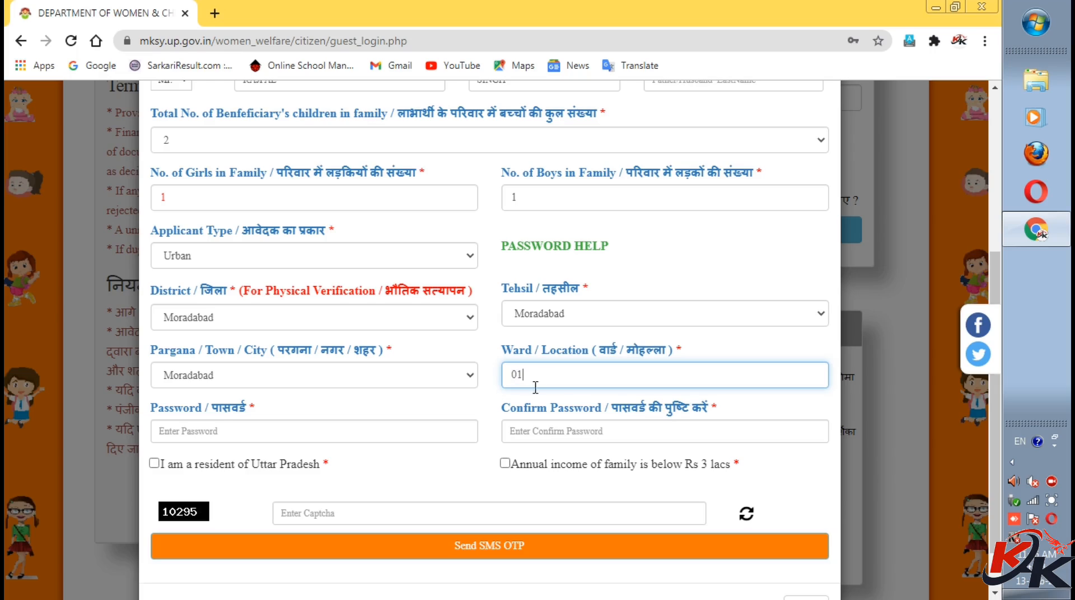
Enter the account password and confirm it.
left_click(290, 437)
type("a")
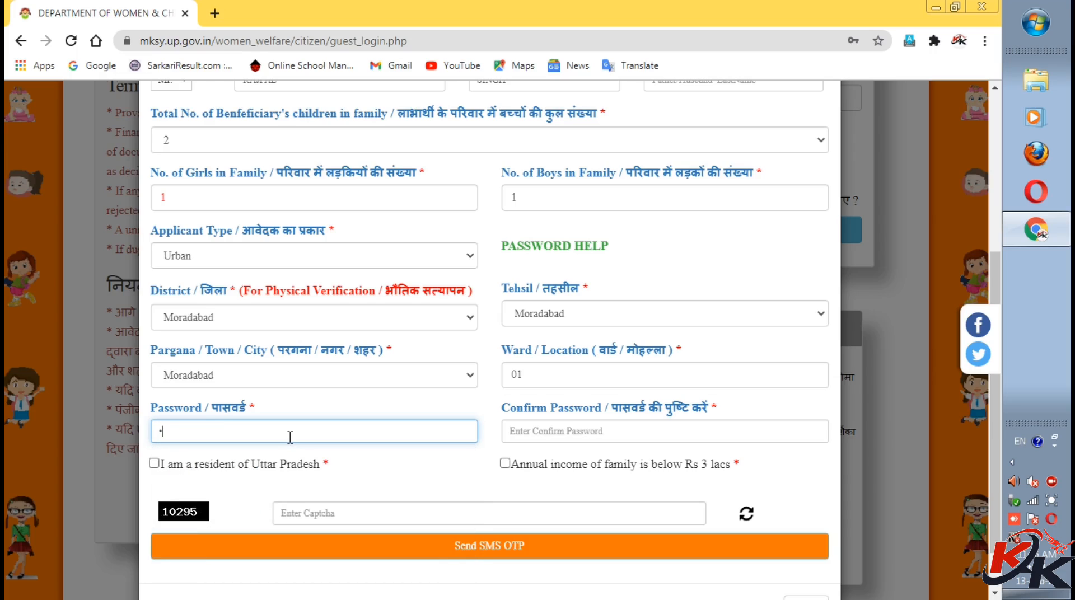
left_click(560, 432)
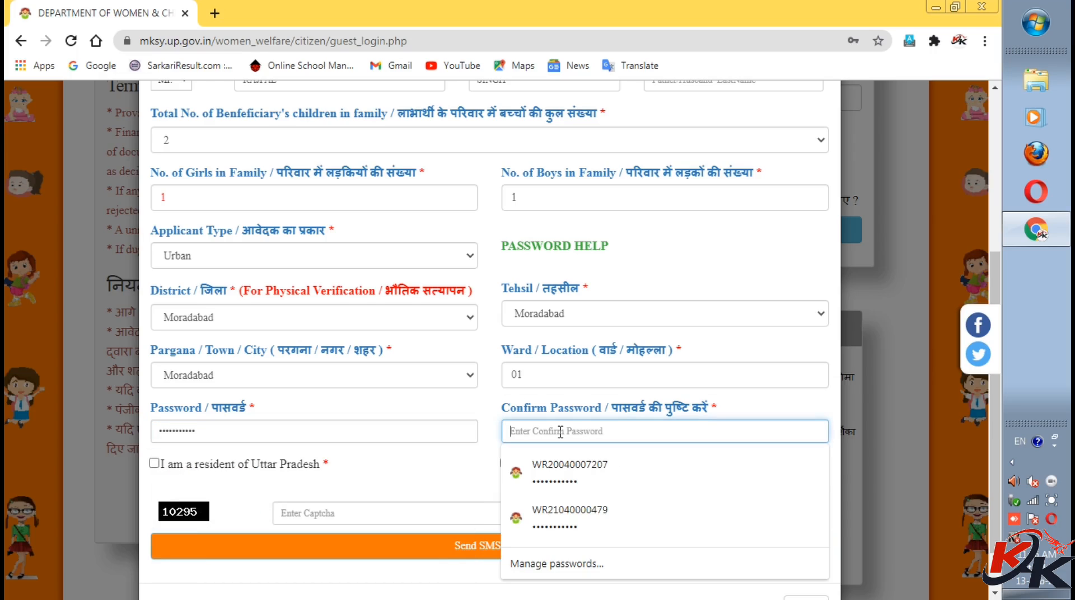
type("••")
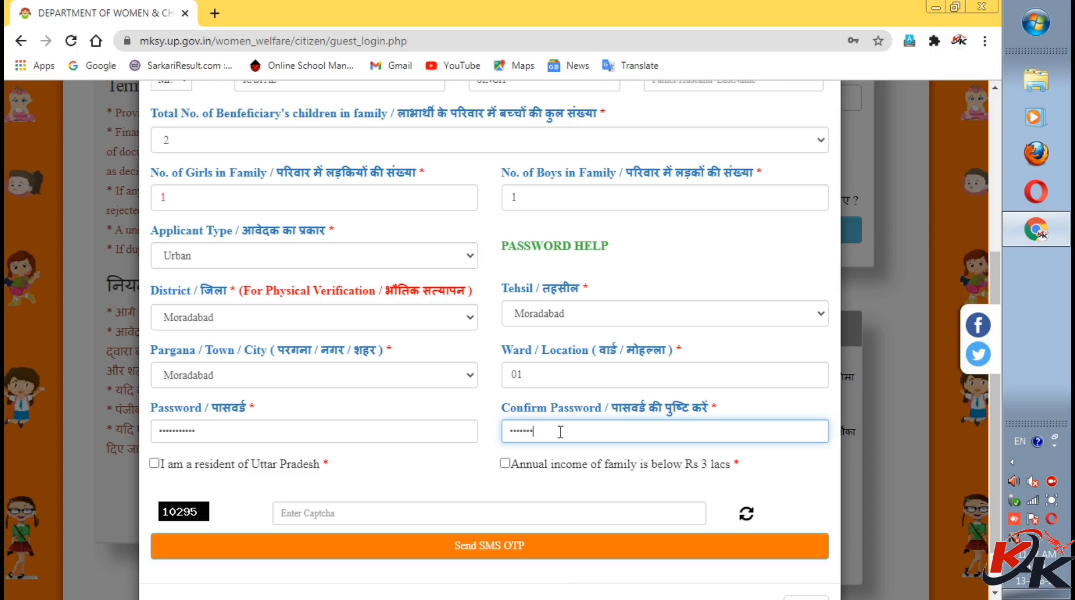
Tick the Uttar Pradesh residency and below Rs 3 lacs income declarations, and enter the captcha.
left_click(158, 464)
left_click_drag(161, 466, 337, 473)
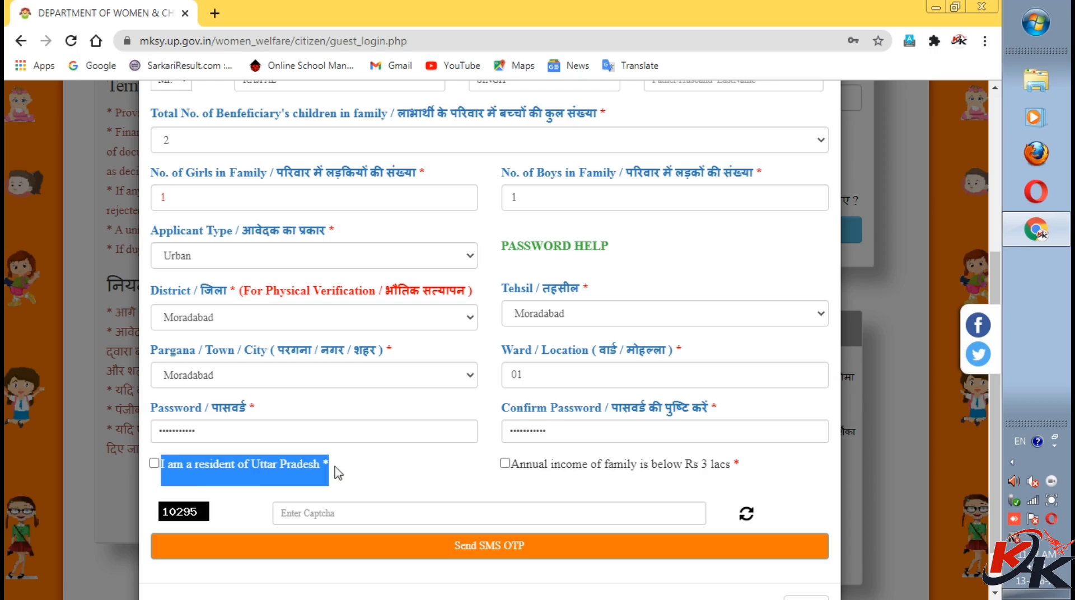
left_click_drag(160, 464, 271, 465)
left_click_drag(161, 464, 271, 466)
left_click(154, 463)
left_click(505, 464)
left_click_drag(507, 470, 751, 470)
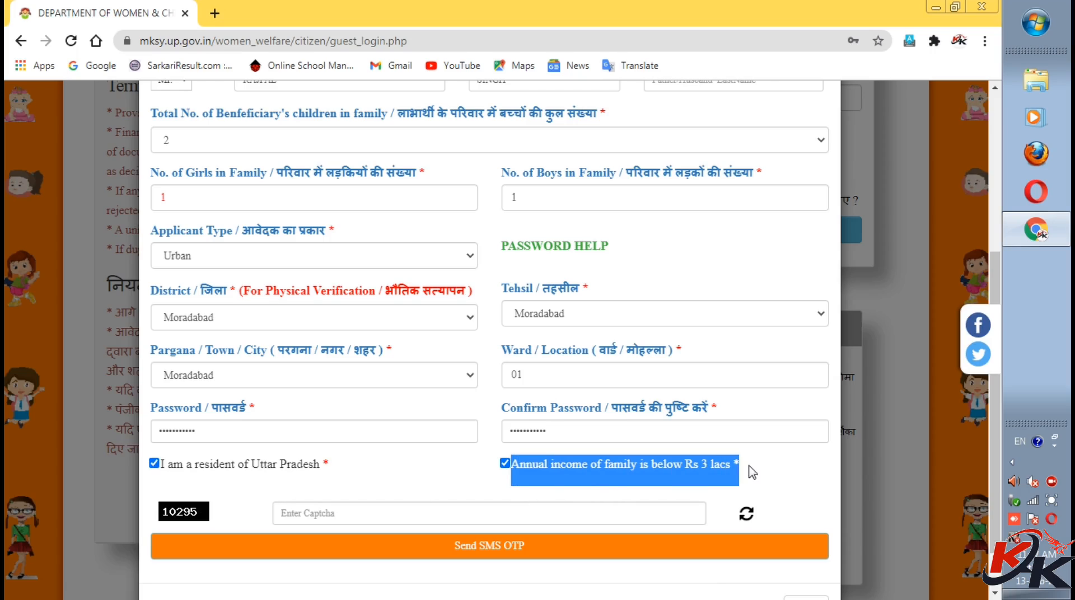
left_click(505, 464)
left_click(301, 516)
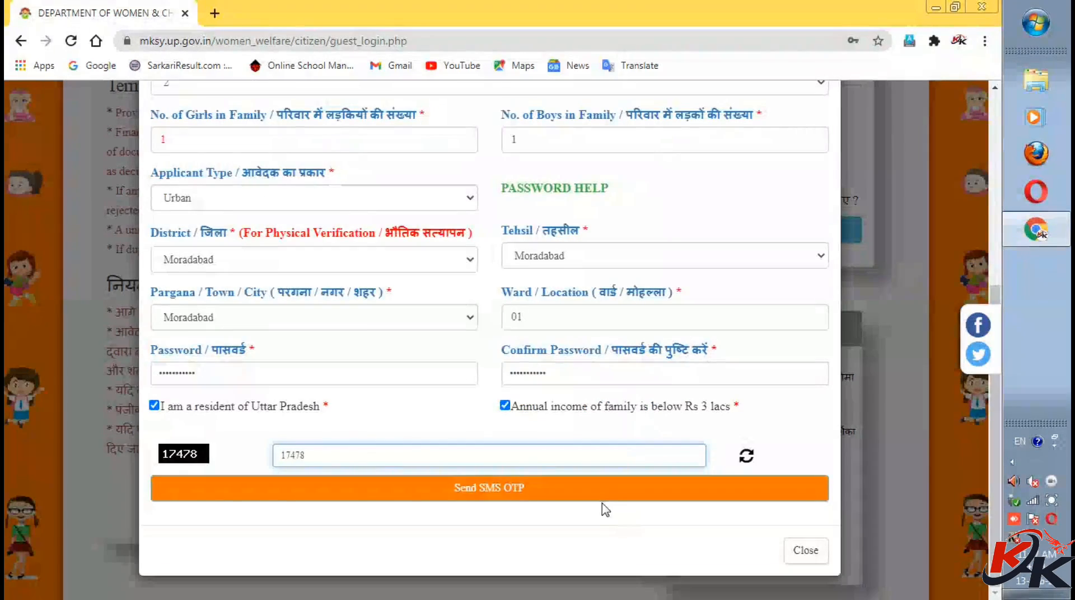
Request an SMS OTP, enter the received code, and verify to complete sign-up.
left_click(476, 492)
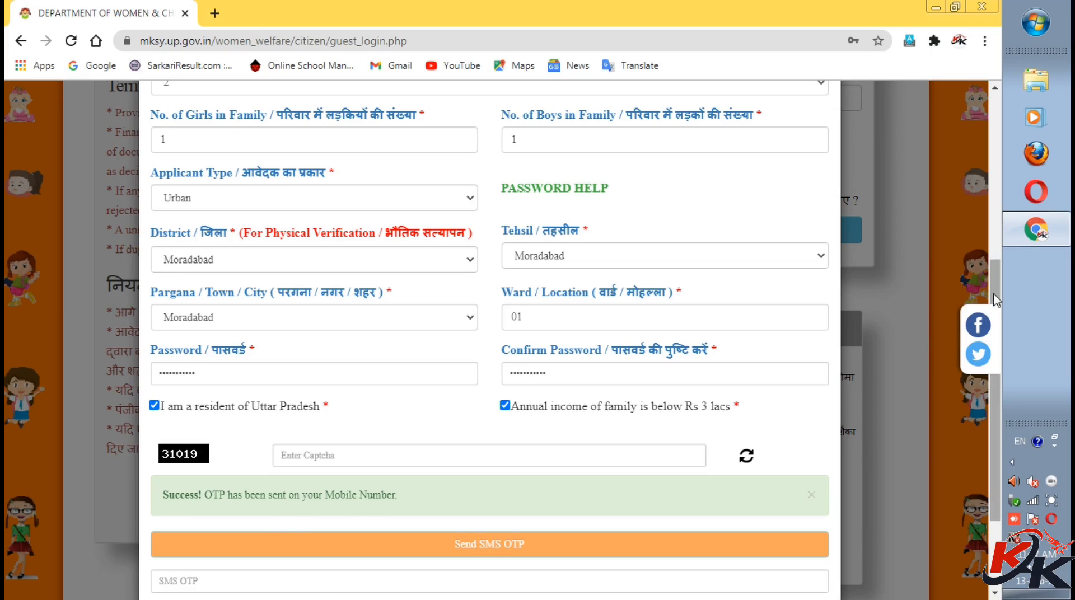
scroll(336, 504, "down", 2)
left_click(419, 452)
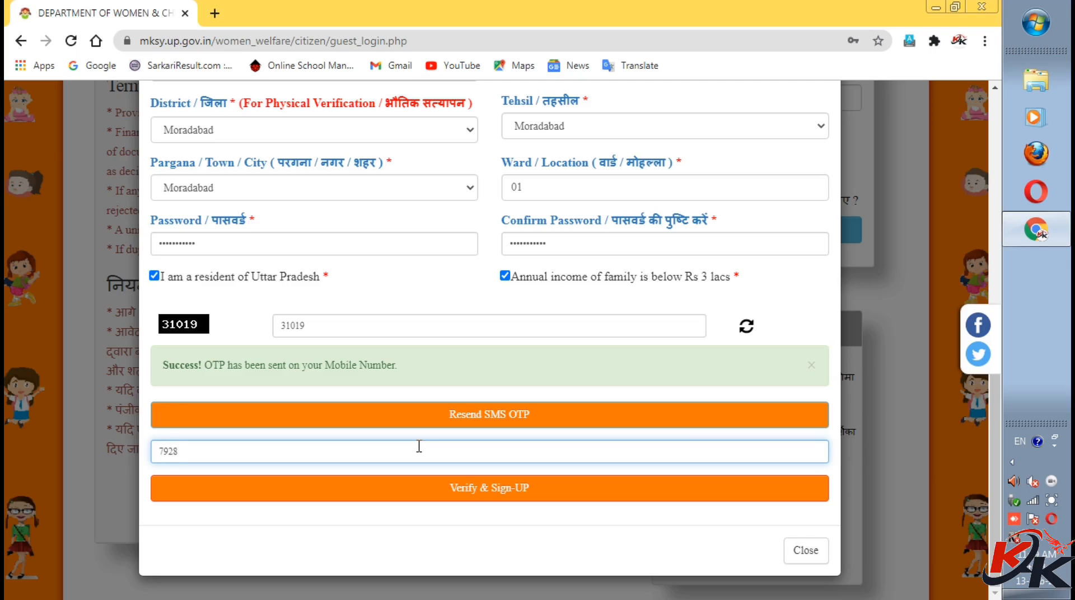
left_click(507, 489)
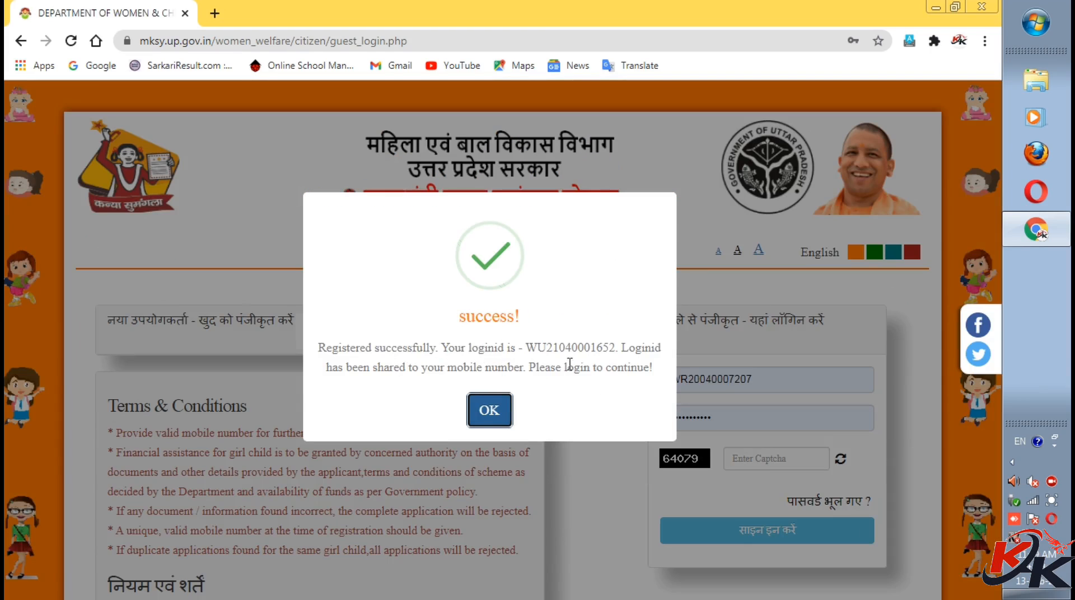
Copy the new login ID, dismiss the success message, and sign in with it, the password and captcha.
double_click(570, 347)
key("ctrl+c")
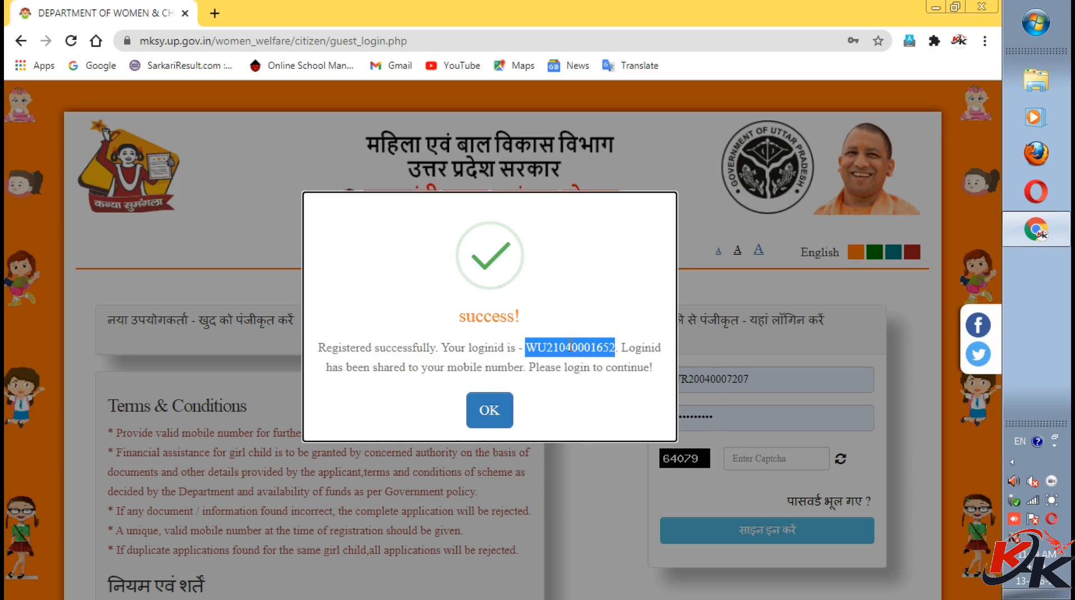
left_click(490, 413)
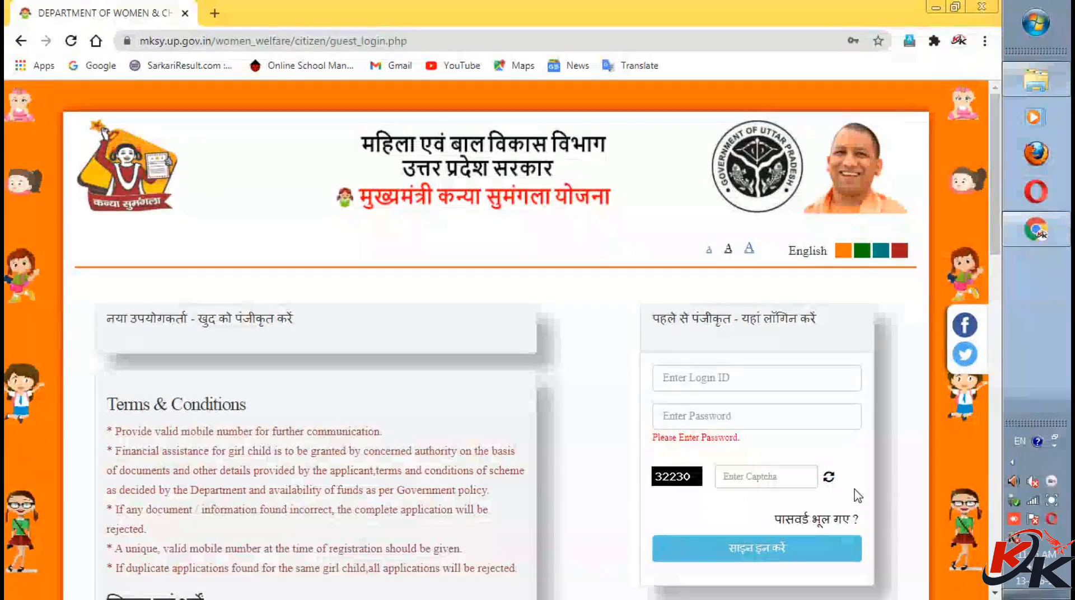
left_click(710, 378)
key("ctrl+v")
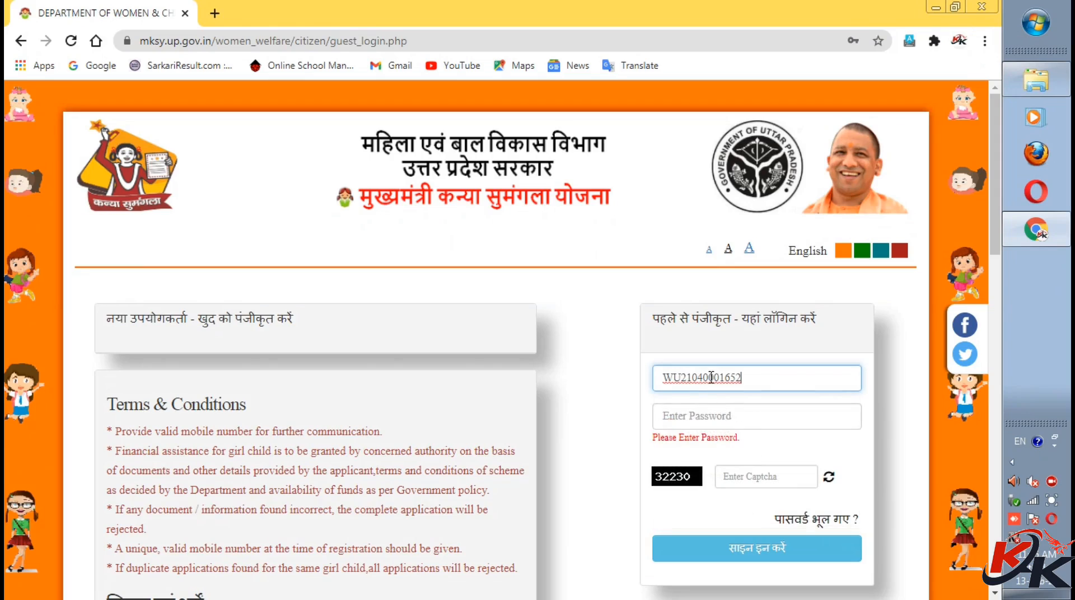
left_click(698, 412)
type("••")
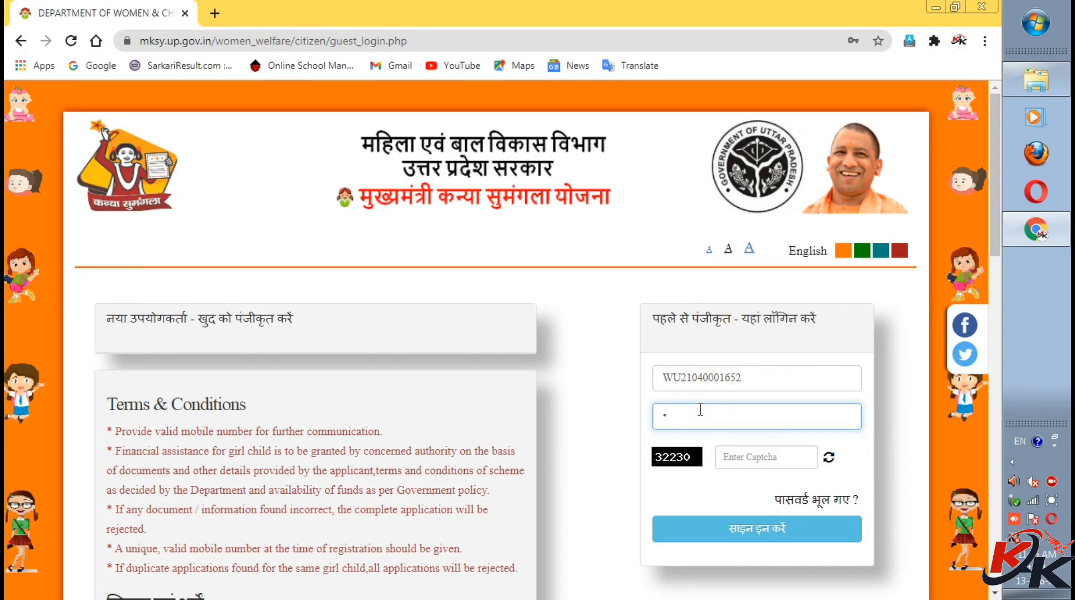
type("••••")
left_click(751, 456)
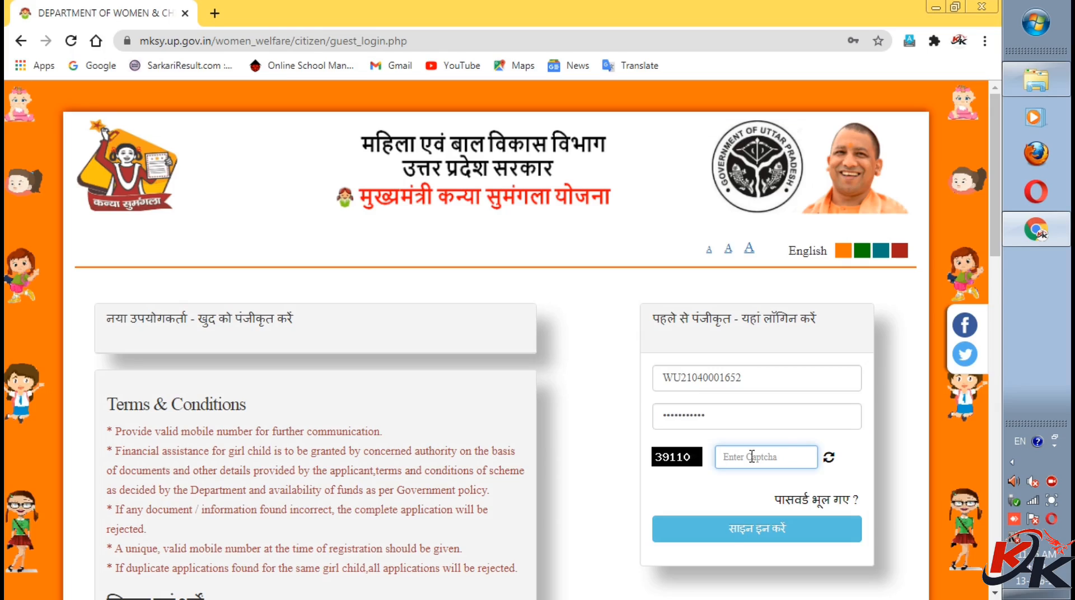
type("39110")
left_click(744, 531)
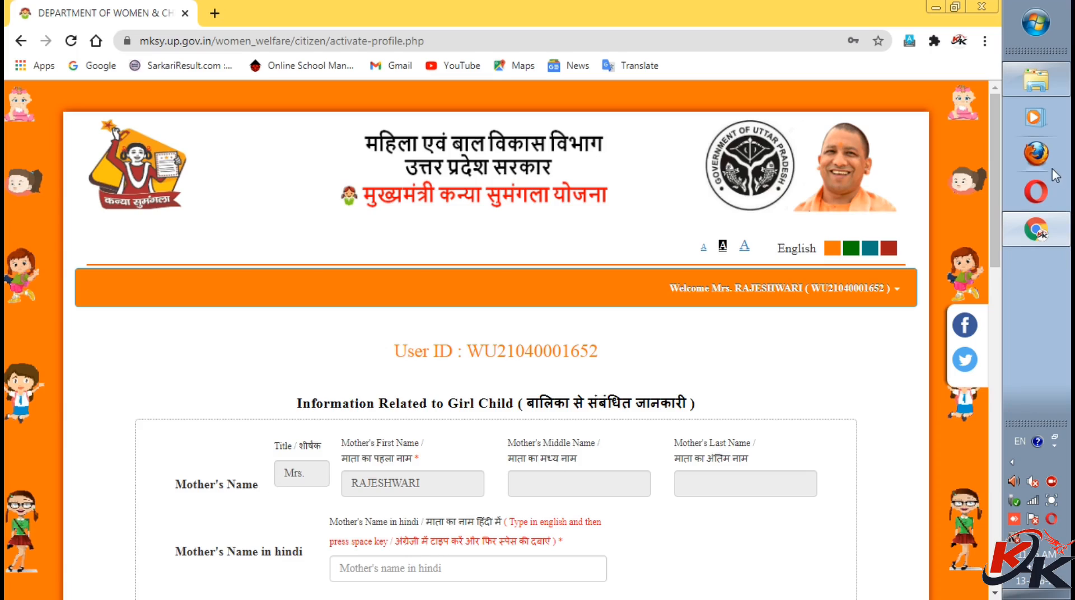
Enter the mother's name in Hindi on the girl-child form.
scroll(653, 312, "down", 2)
scroll(681, 337, "down", 5)
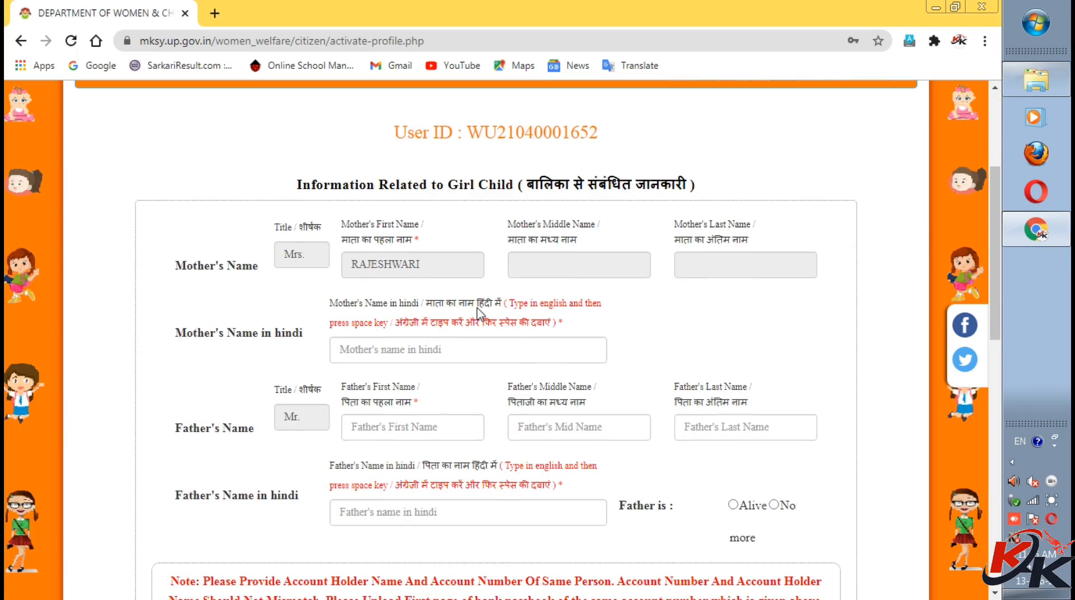
left_click_drag(367, 264, 481, 272)
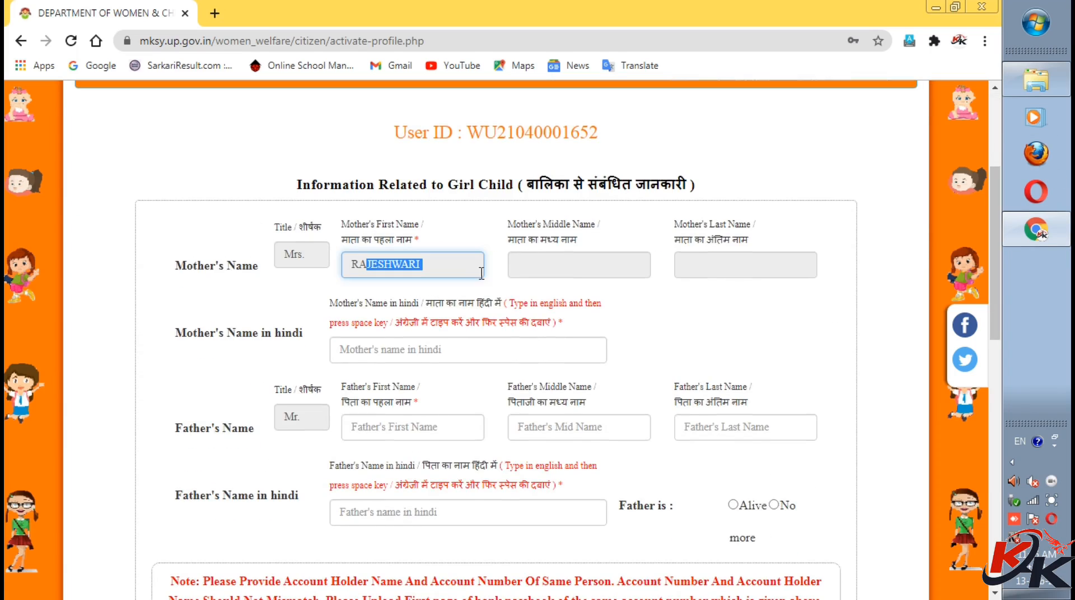
left_click(363, 350)
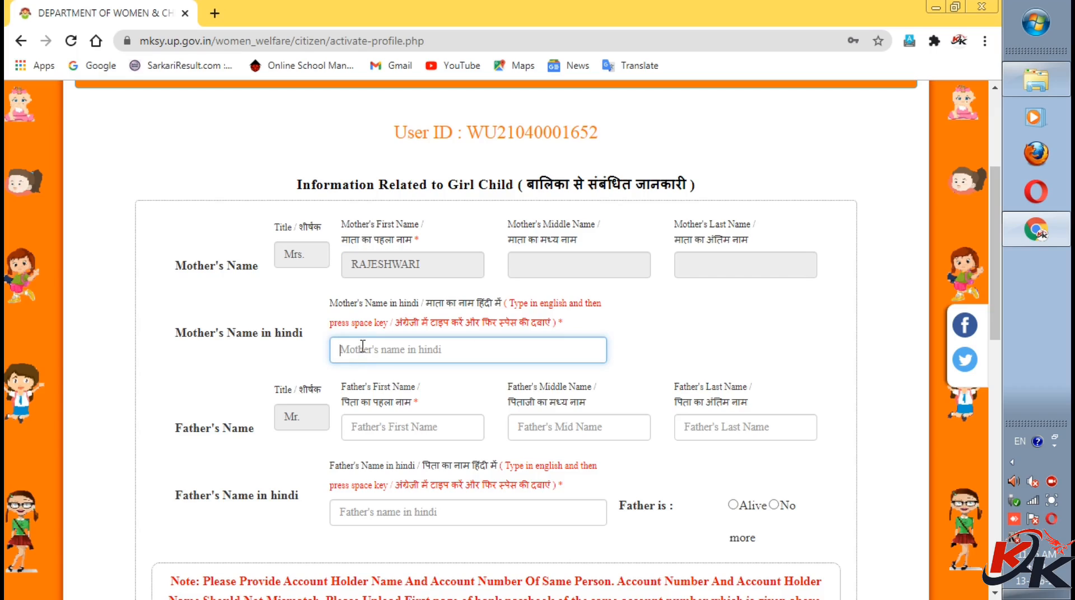
type("rajes")
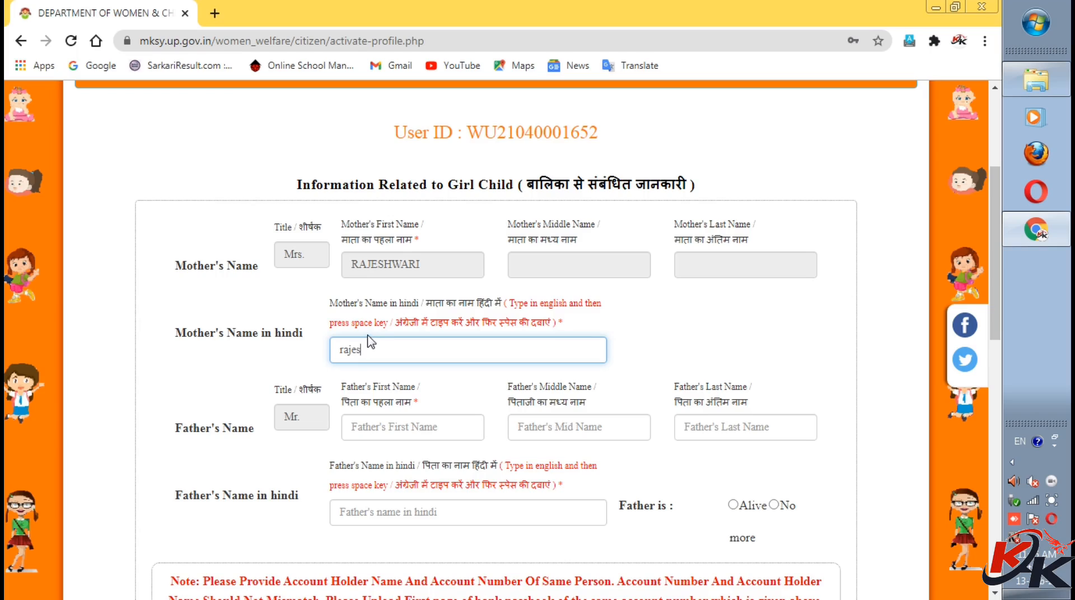
type("hwari")
Enter the father's first, middle and Hindi names, and set his Alive/No More status.
left_click(382, 424)
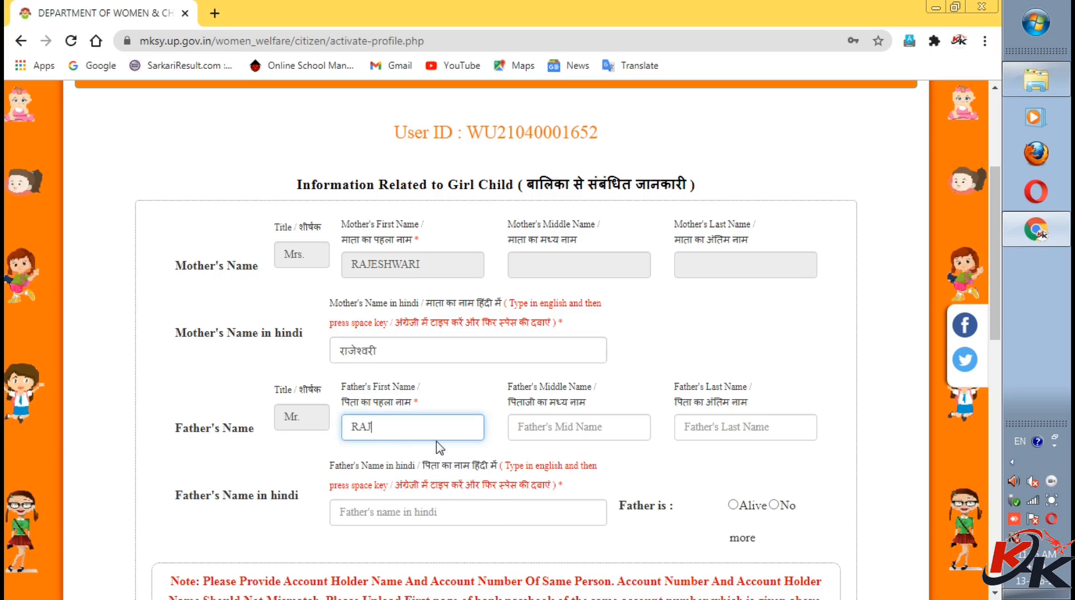
key("Tab")
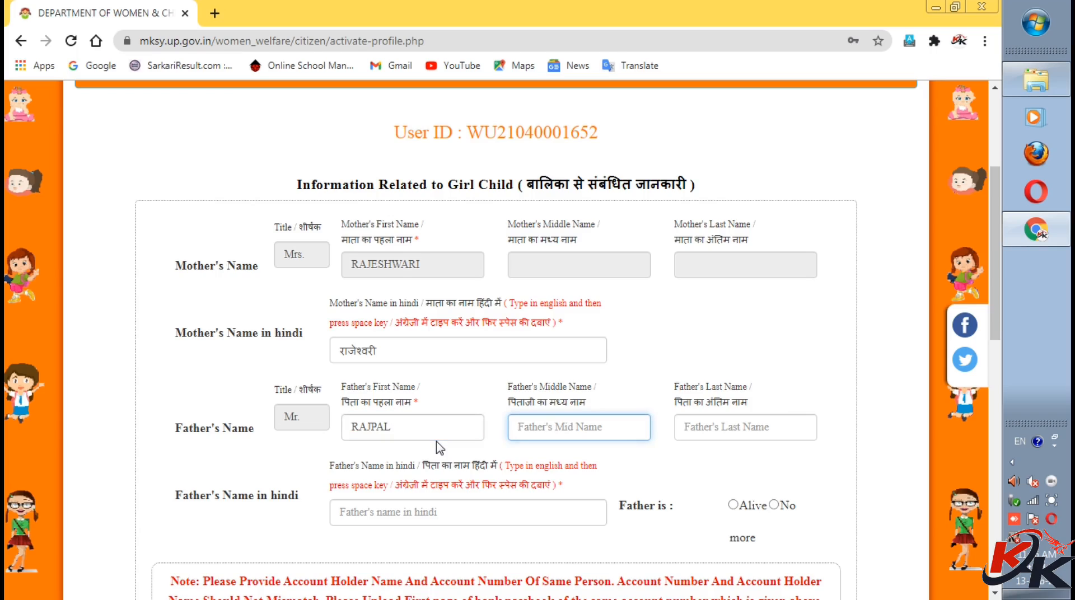
left_click(425, 512)
type("RAJPAL")
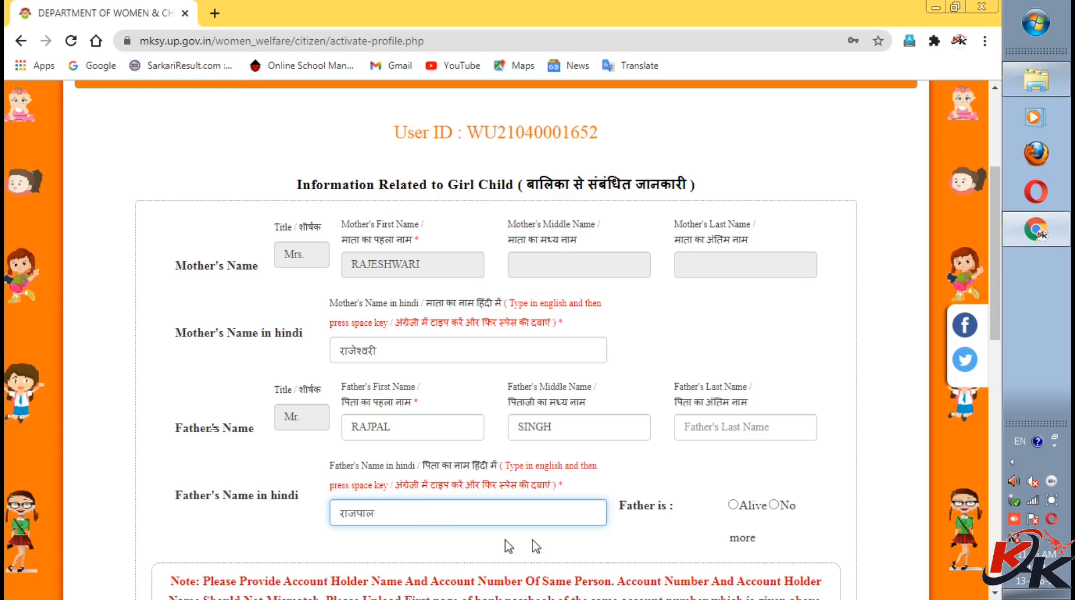
left_click_drag(630, 502, 678, 505)
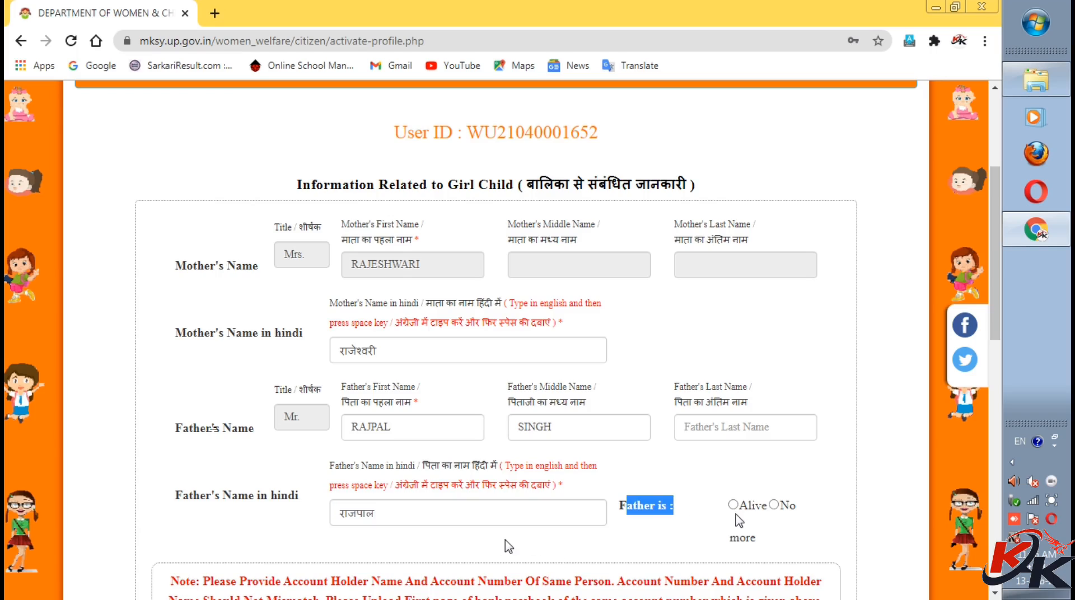
left_click(734, 504)
left_click(774, 505)
Mark the father Alive again and choose Moradabad as the bank district.
left_click(734, 505)
scroll(767, 500, "down", 7)
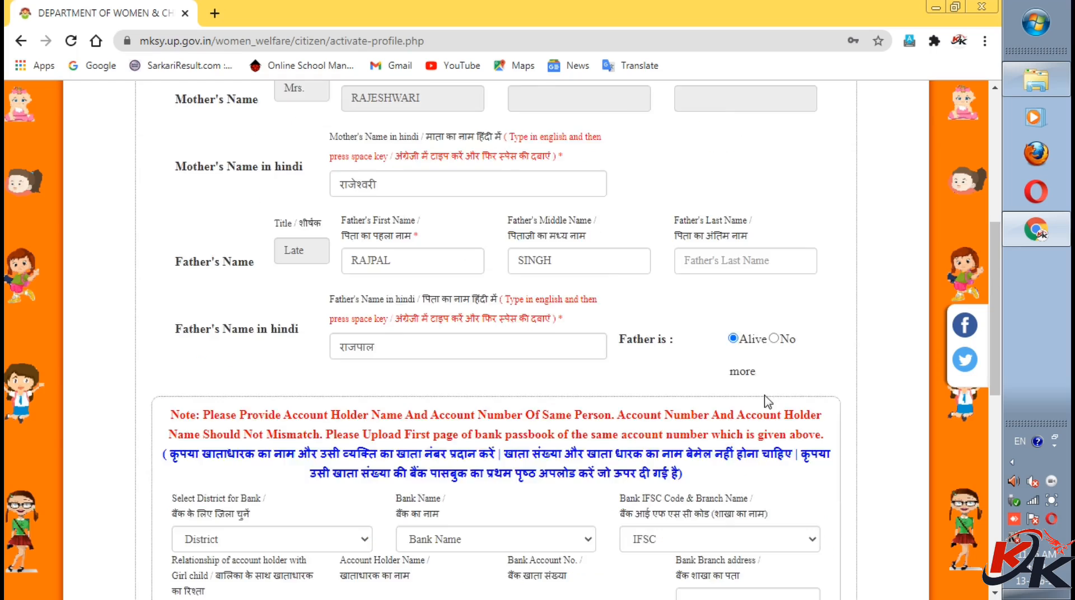
left_click(269, 302)
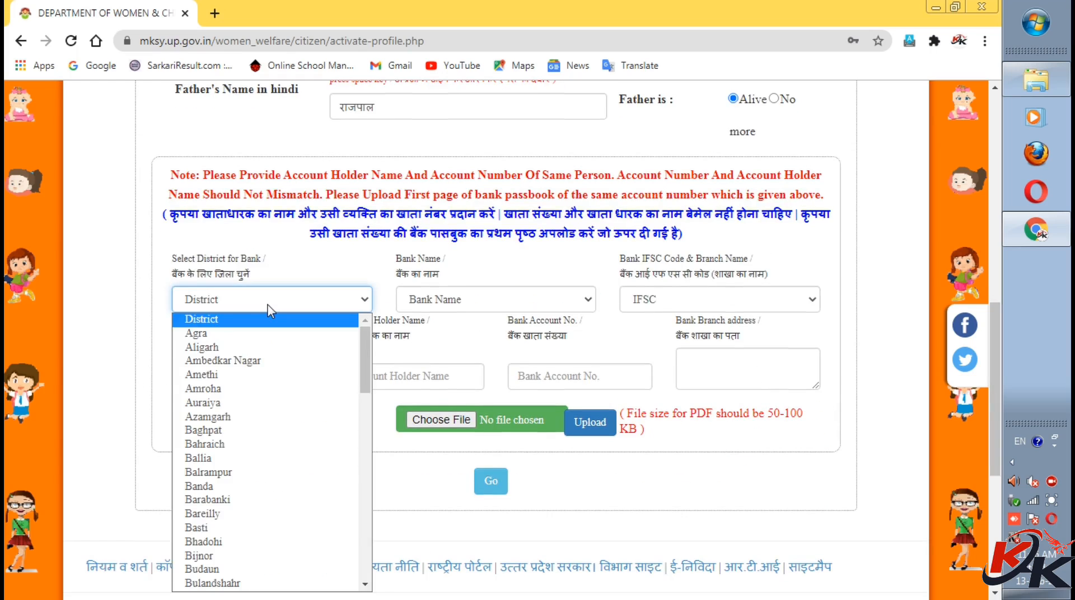
type("mo")
key("Up")
key("Up")
key("Up")
key("Up")
key("Up")
key("Up")
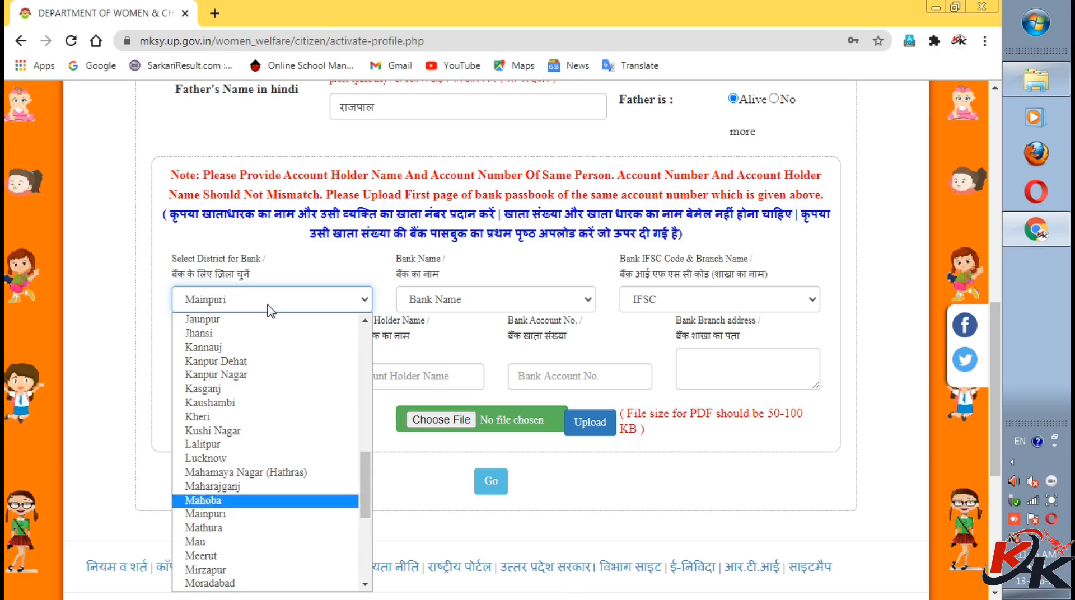
key("Down")
key("Down")
key("Down")
key("Down")
key("Down")
key("Down")
key("Return")
Select ALLAHABAD BANK and its Moradabad City branch, IFSC ALLA0210150.
left_click(496, 298)
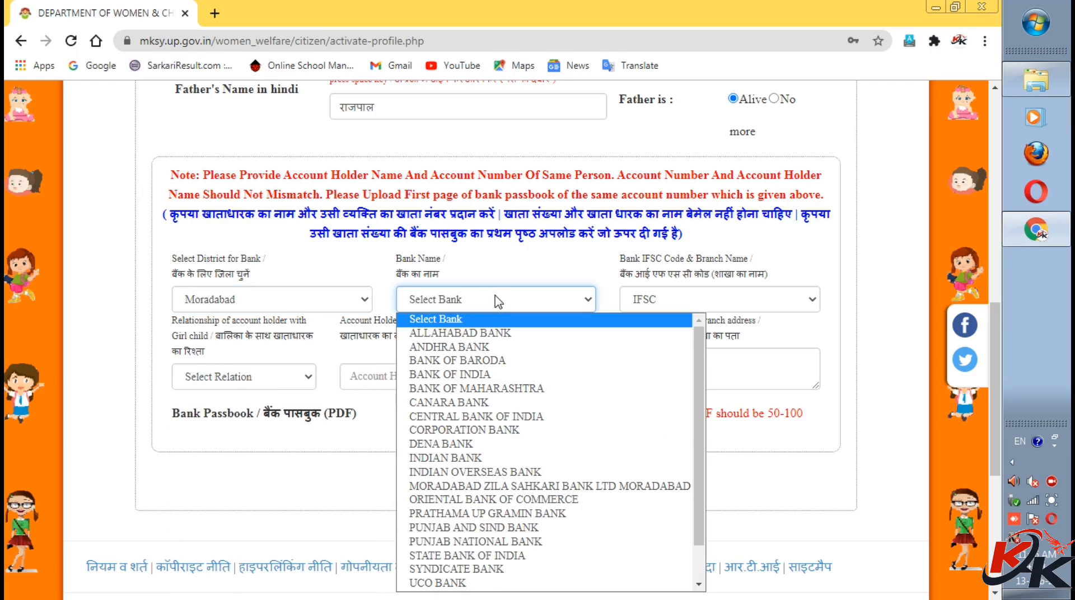
key("Down")
key("Down")
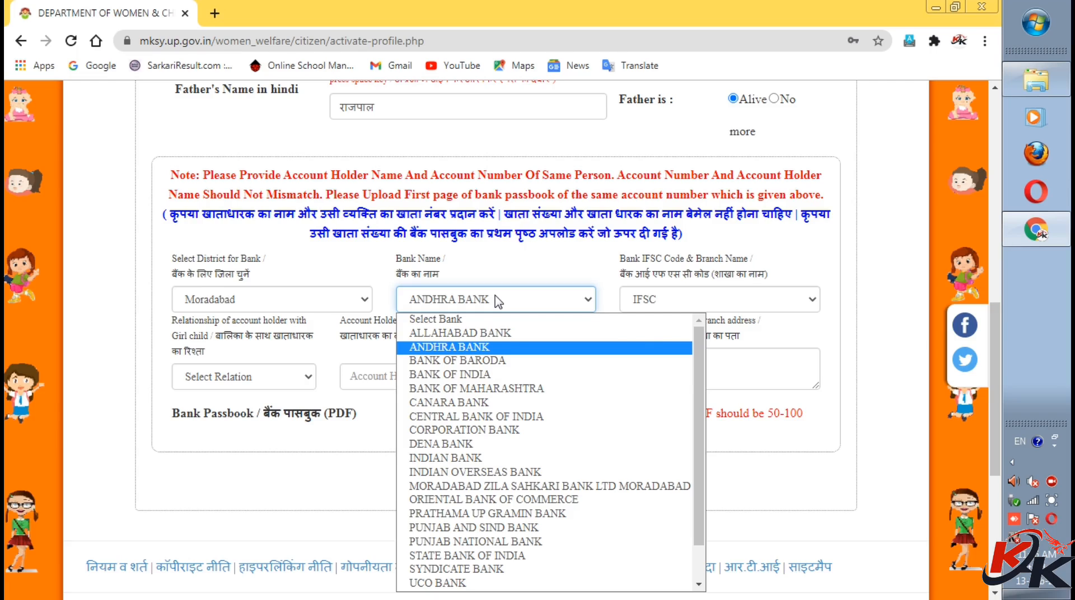
key("Up")
key("Return")
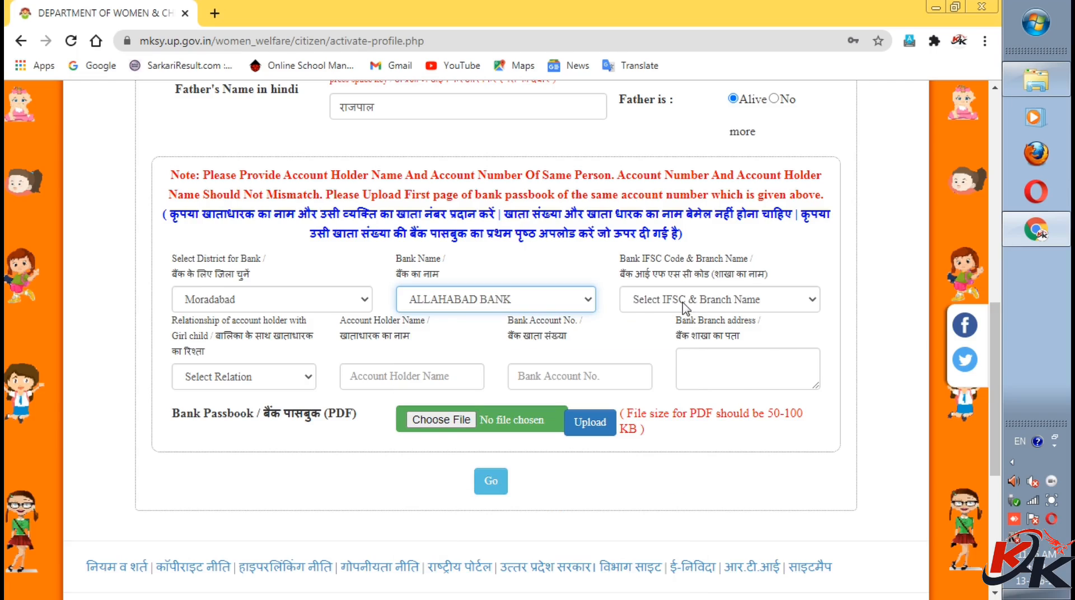
left_click(683, 302)
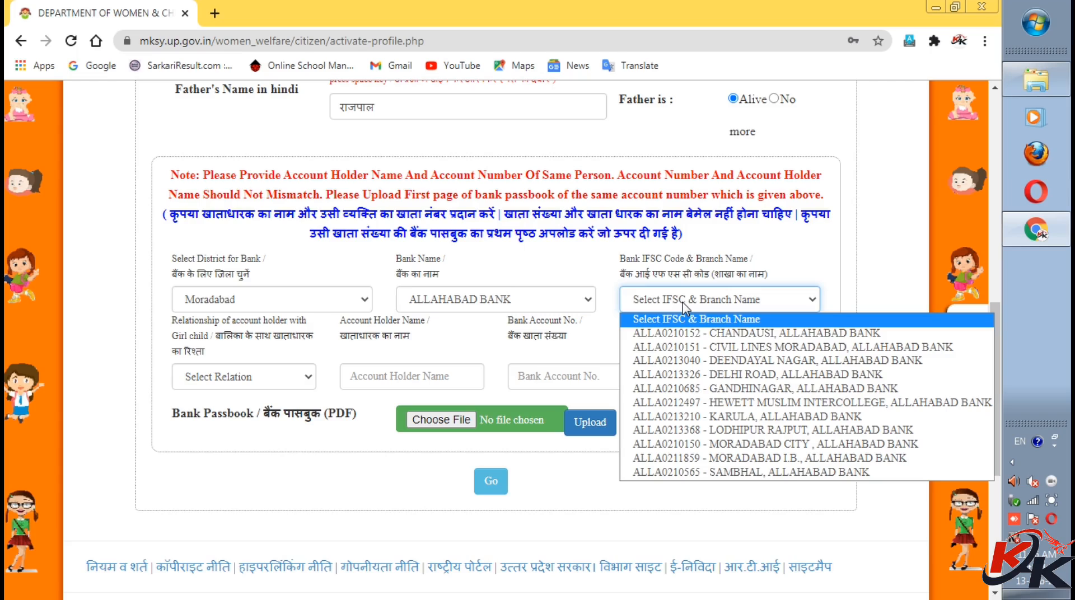
left_click(765, 444)
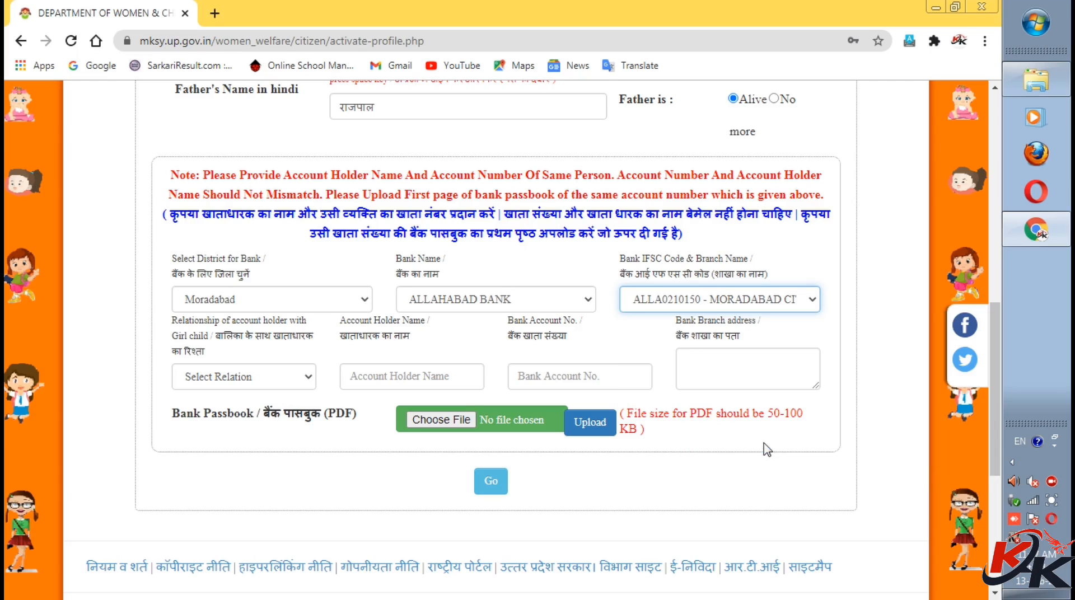
Set Mother as account holder, and enter the holder's name, account number and branch address.
left_click(242, 386)
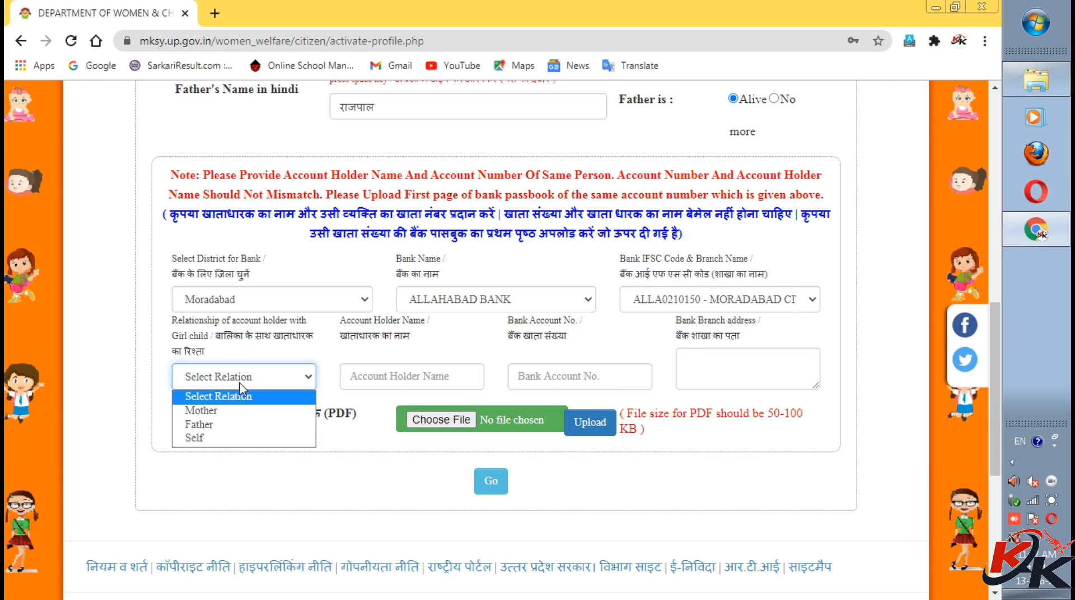
left_click(215, 411)
left_click(366, 378)
type("RAJESHWARI")
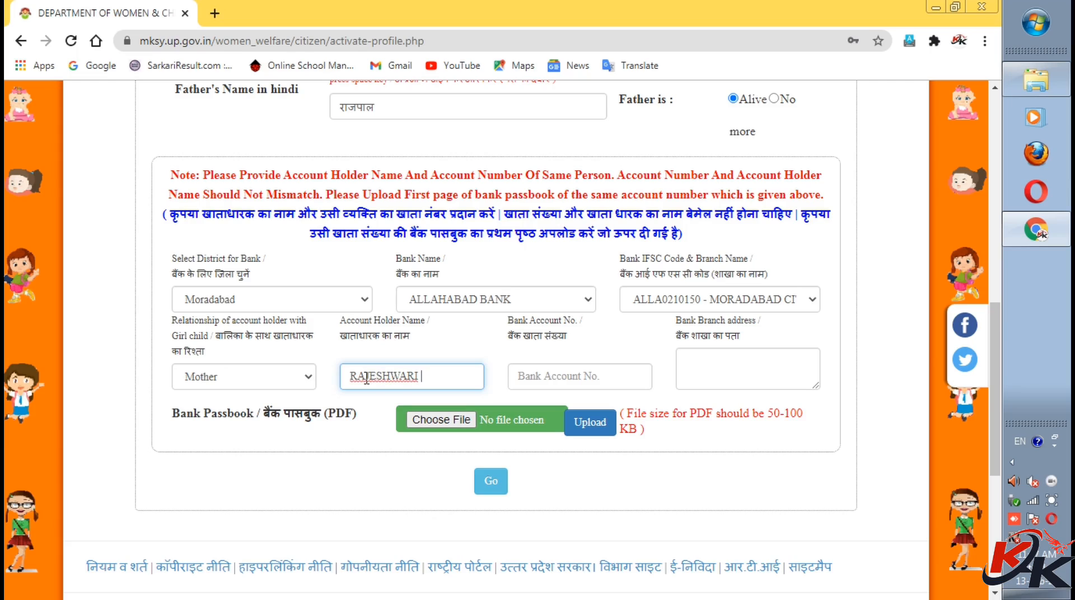
key("Tab")
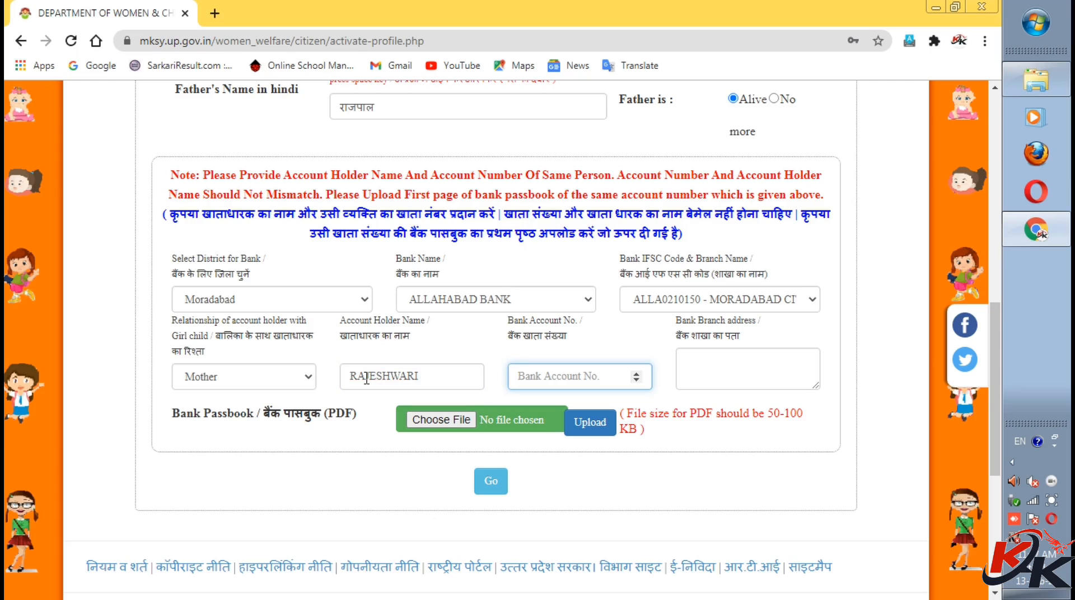
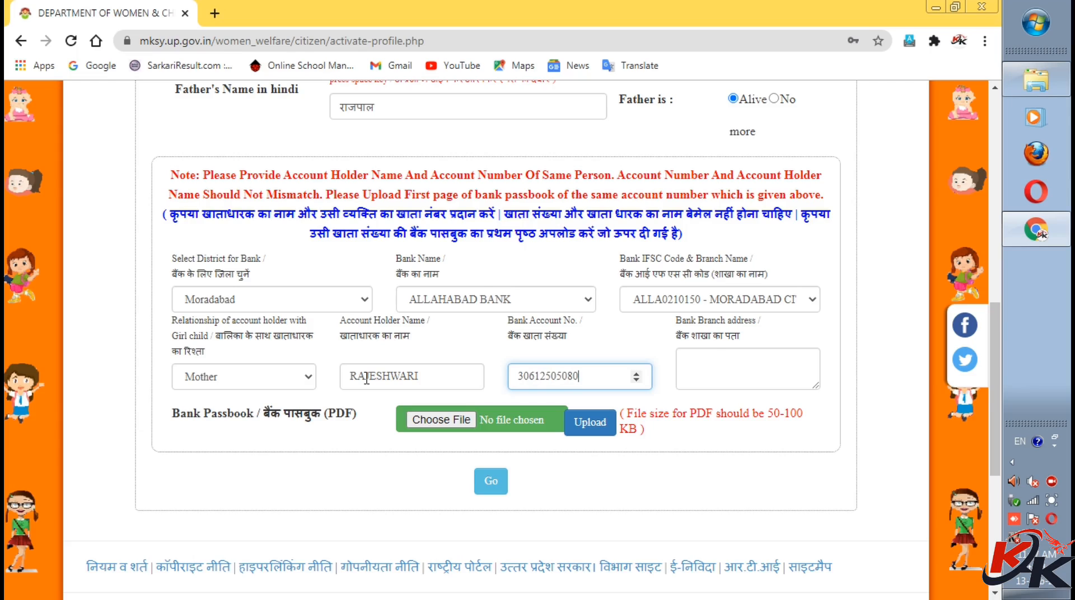
left_click(744, 360)
type("MAJHOL")
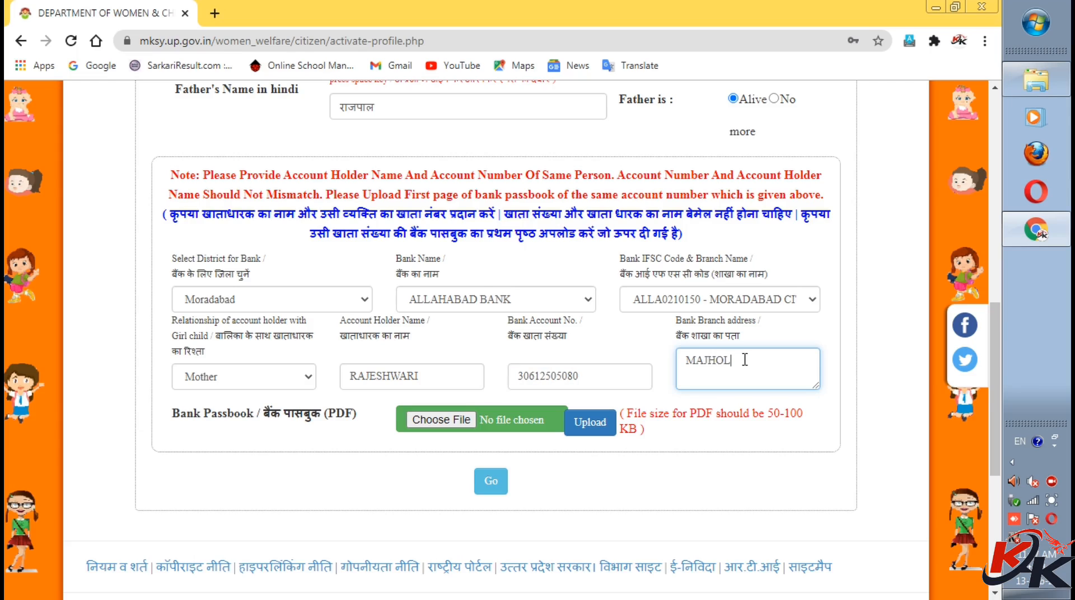
type("A MORADABAD")
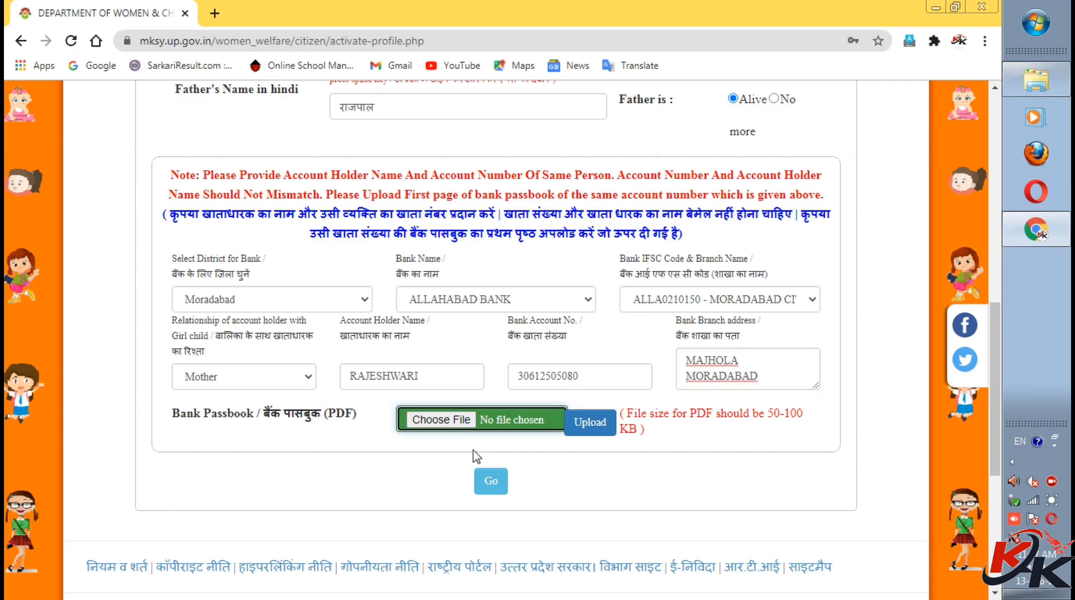
Upload BANK.pdf as the bank passbook and save the bank account details.
left_click(442, 420)
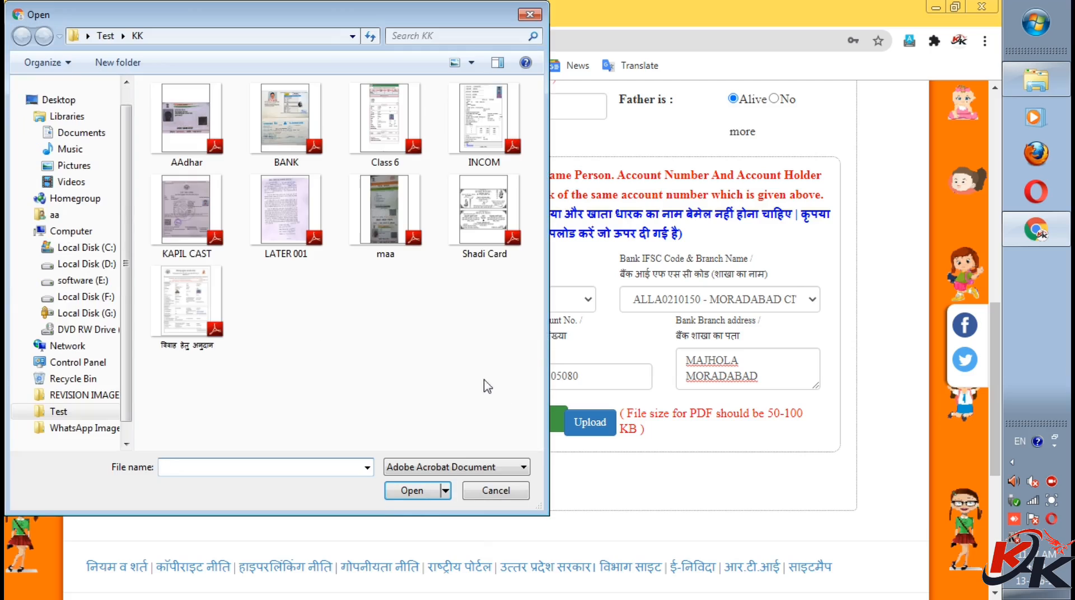
left_click(286, 123)
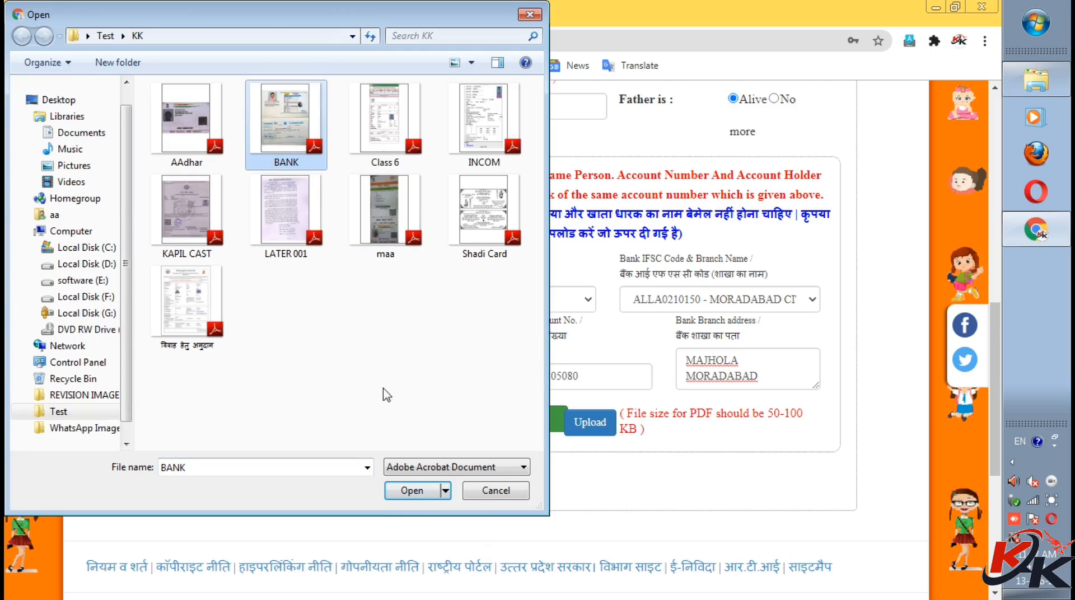
left_click(413, 490)
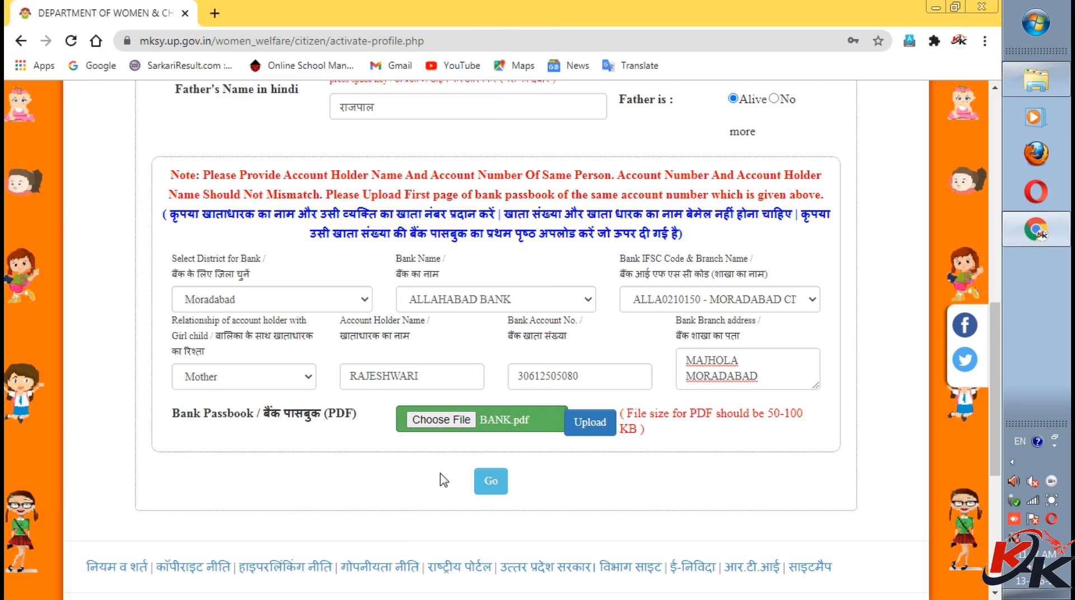
left_click(592, 428)
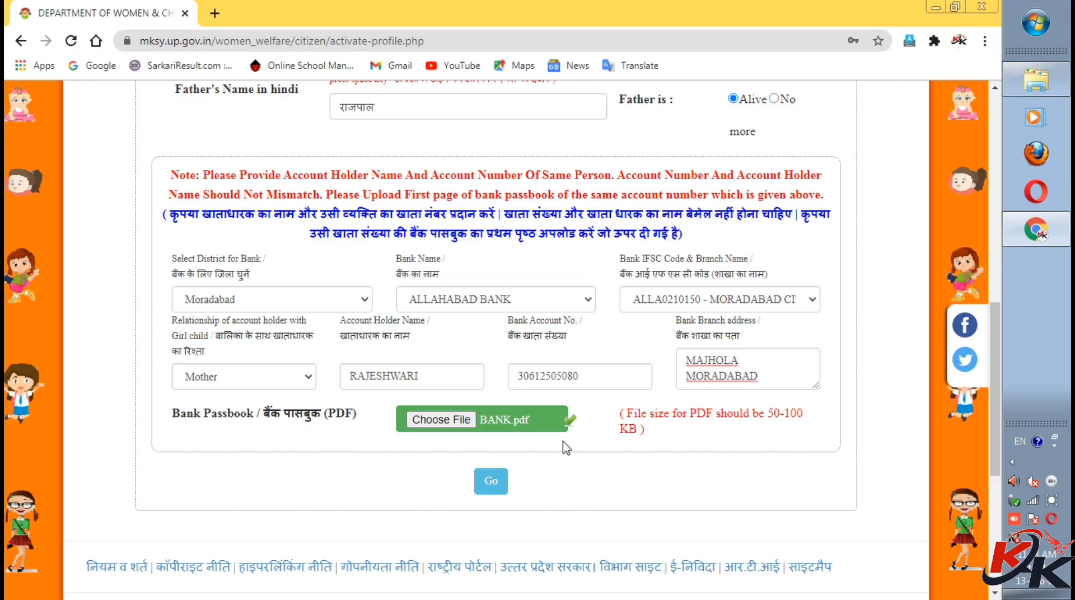
left_click(494, 485)
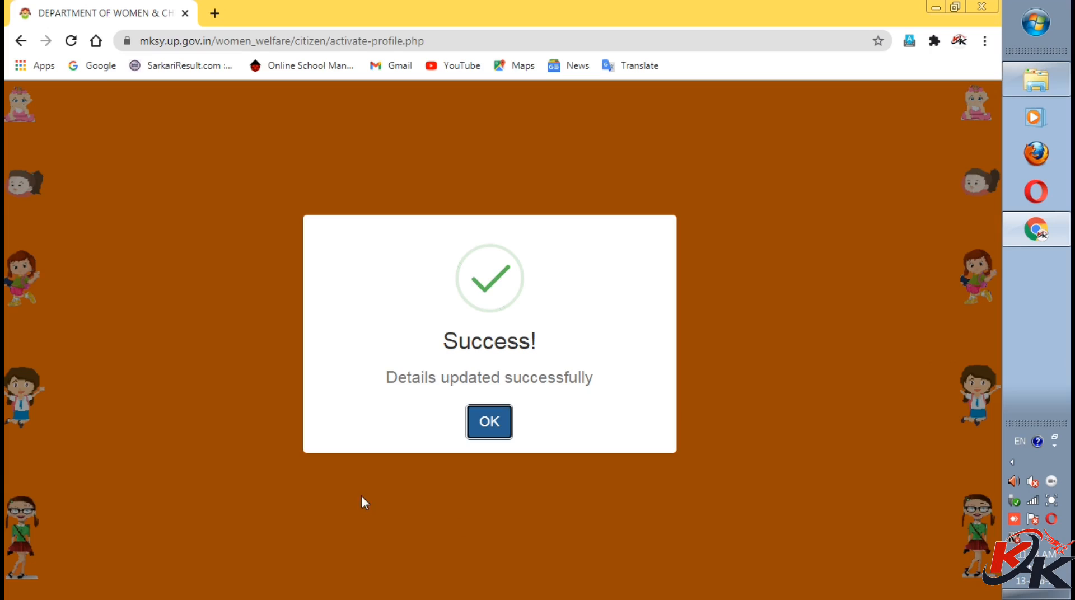
Dismiss the success message and choose Add Beneficiary under the Girl Child - I menu.
left_click(488, 421)
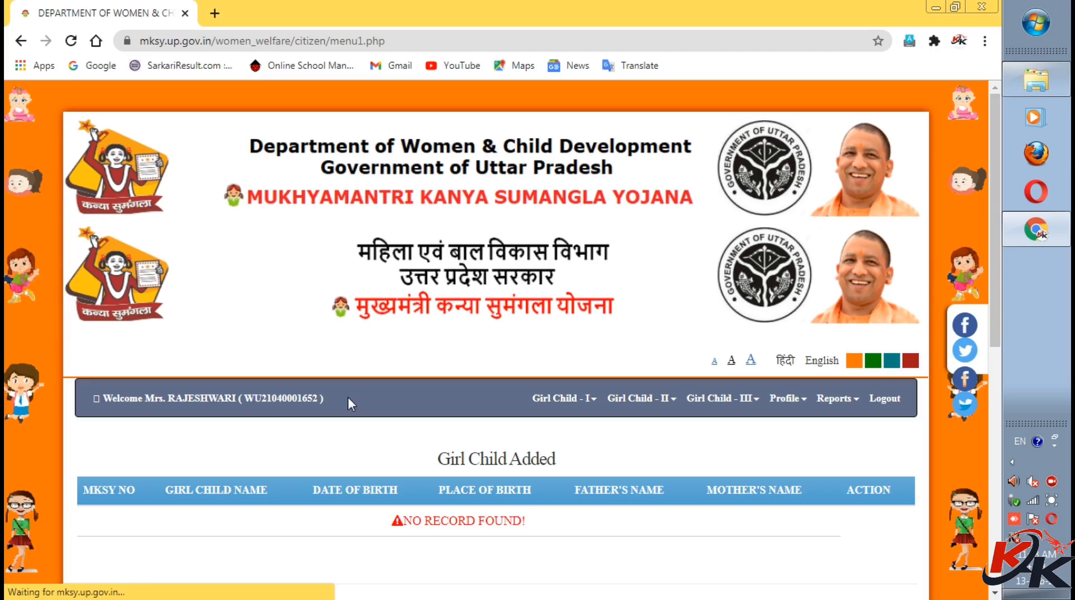
scroll(557, 408, "down", 1)
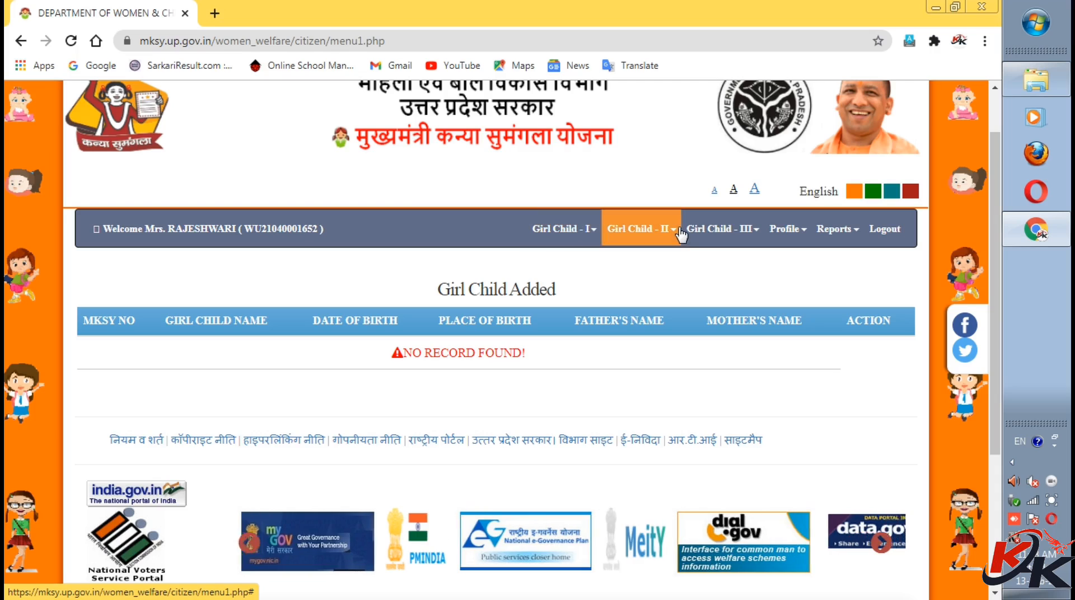
left_click(562, 229)
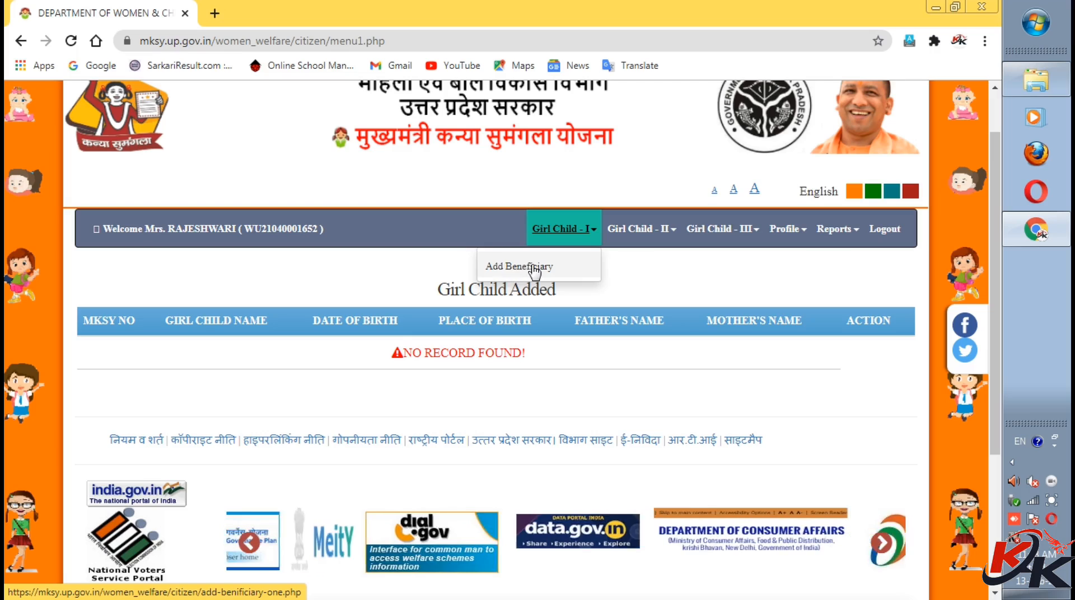
left_click(516, 269)
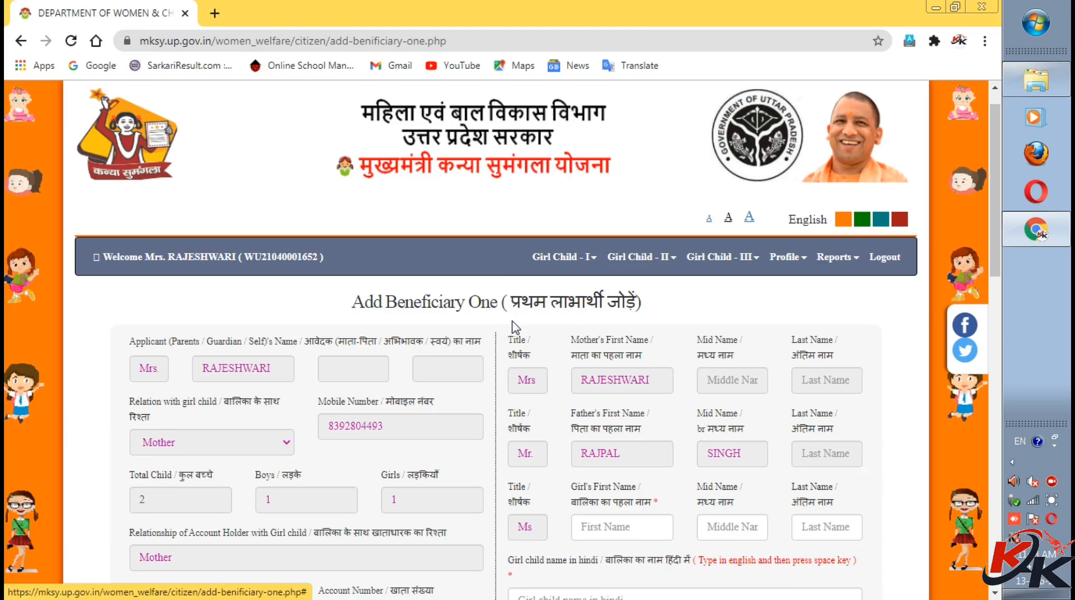
Fill in the girl's first name and her name in Hindi on the beneficiary form.
scroll(514, 327, "down", 1)
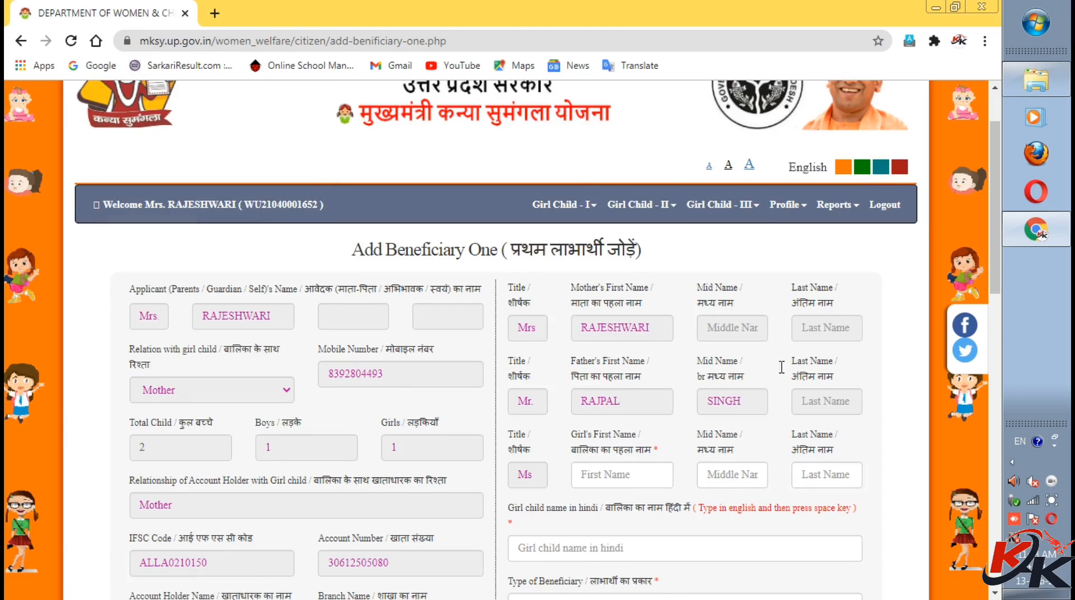
scroll(420, 338, "down", 1)
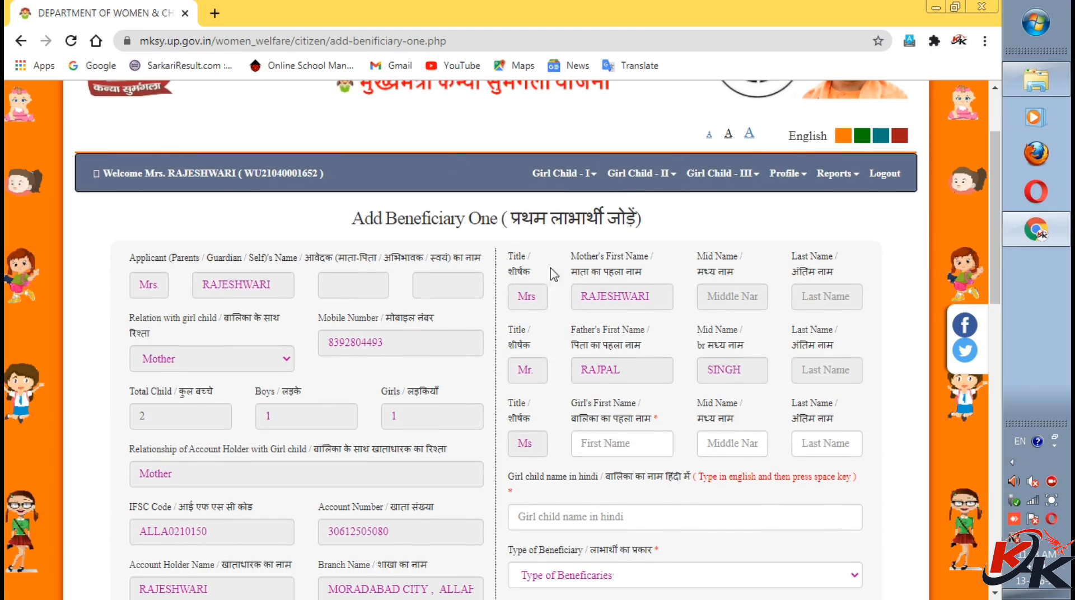
scroll(985, 281, "down", 4)
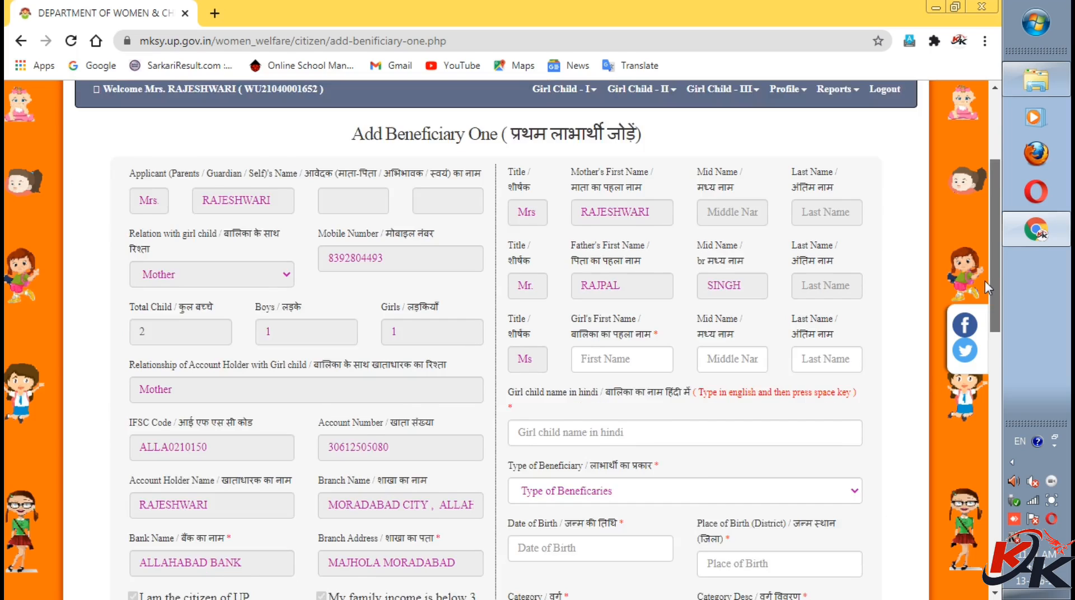
scroll(981, 260, "up", 3)
scroll(981, 256, "down", 4)
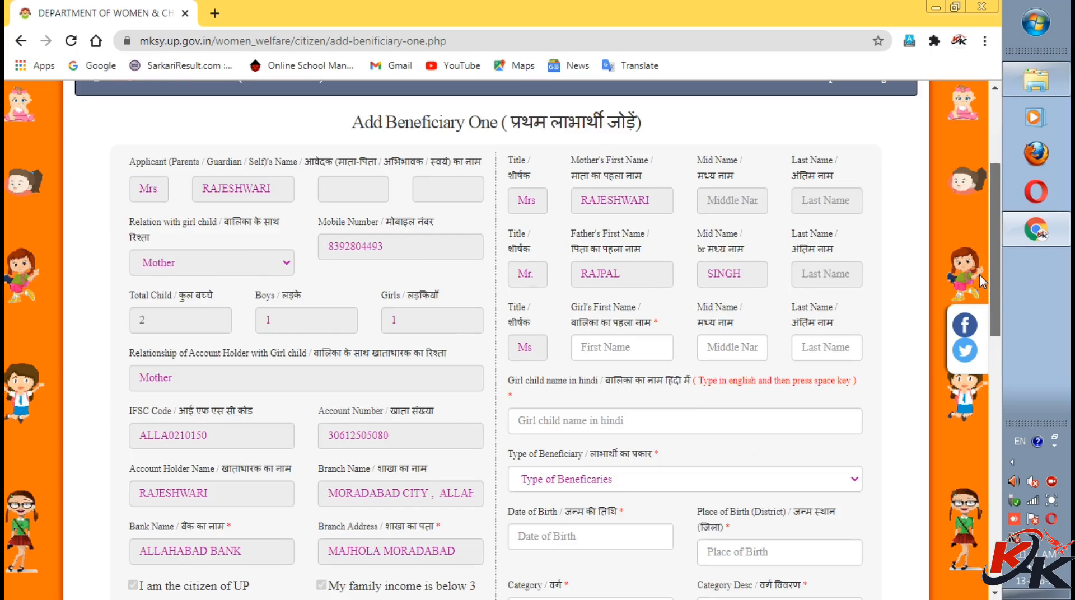
left_click(623, 172)
type("SONAM")
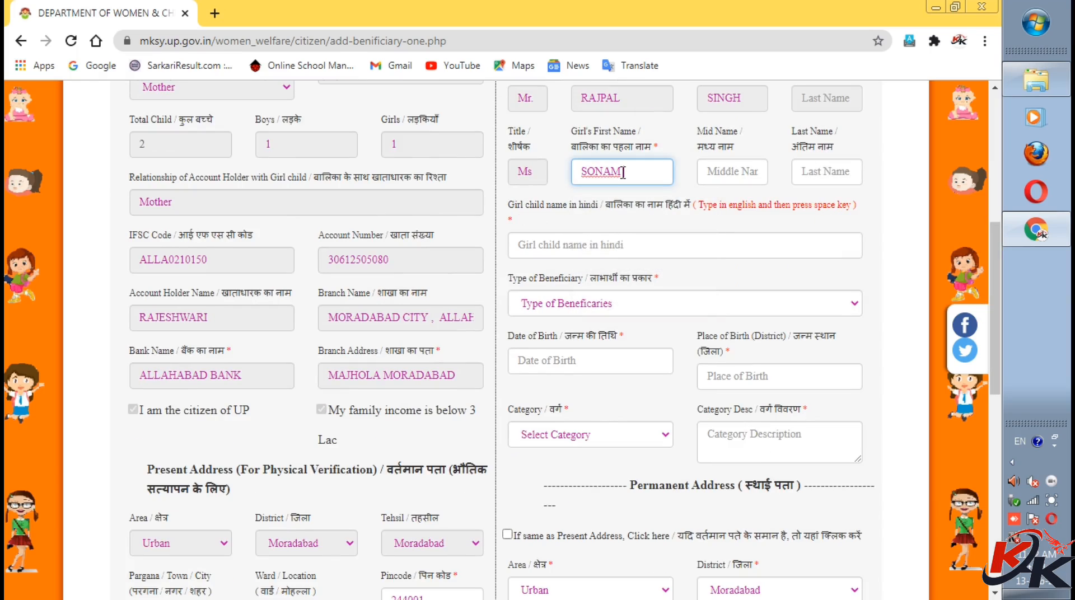
left_click(606, 246)
type("S")
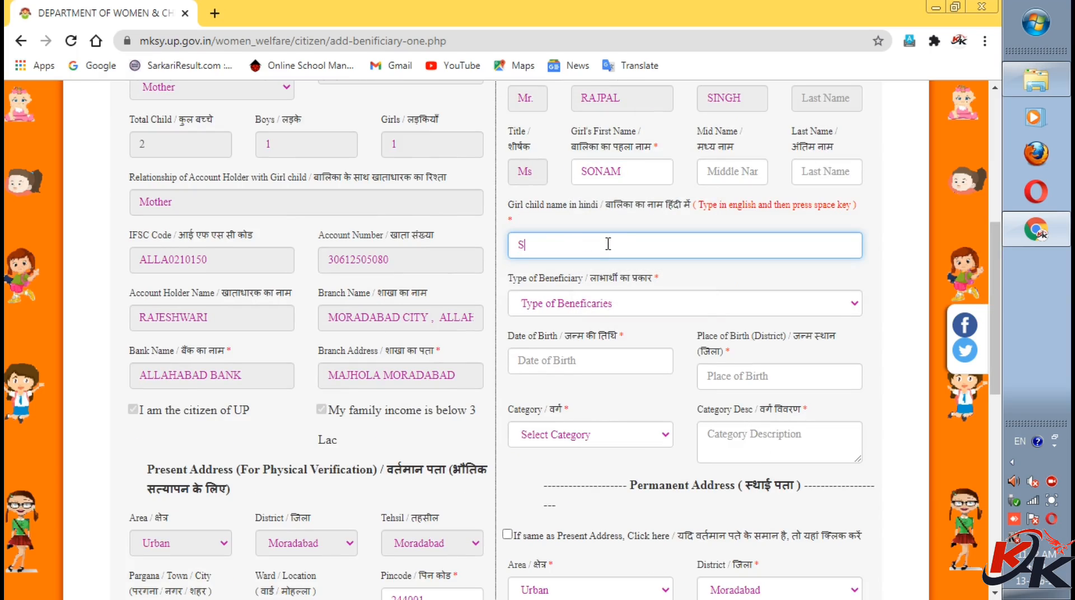
left_click(644, 308)
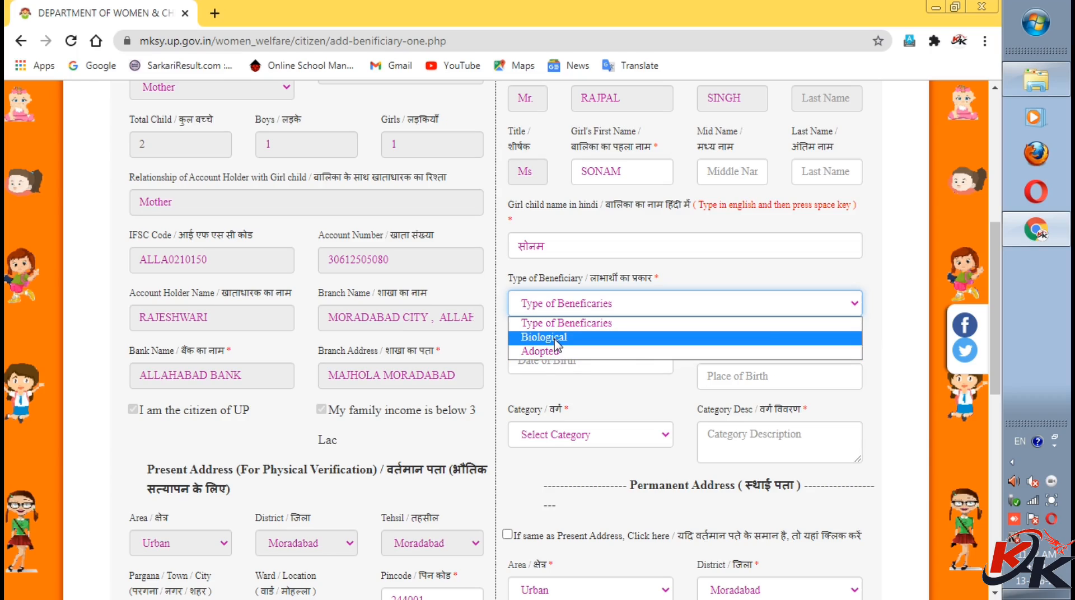
left_click(548, 337)
left_click(556, 364)
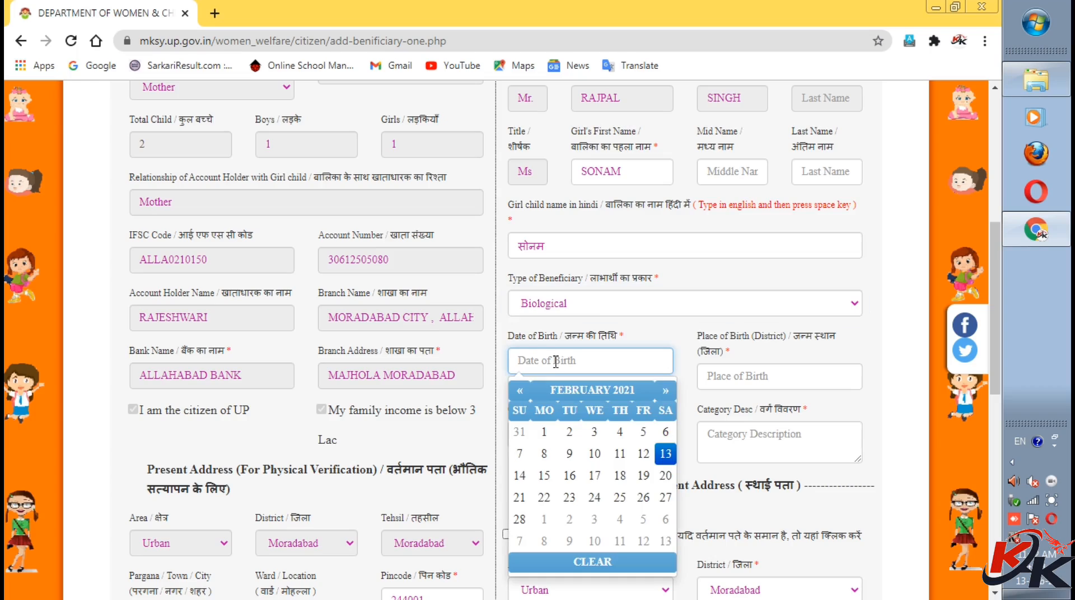
left_click(576, 392)
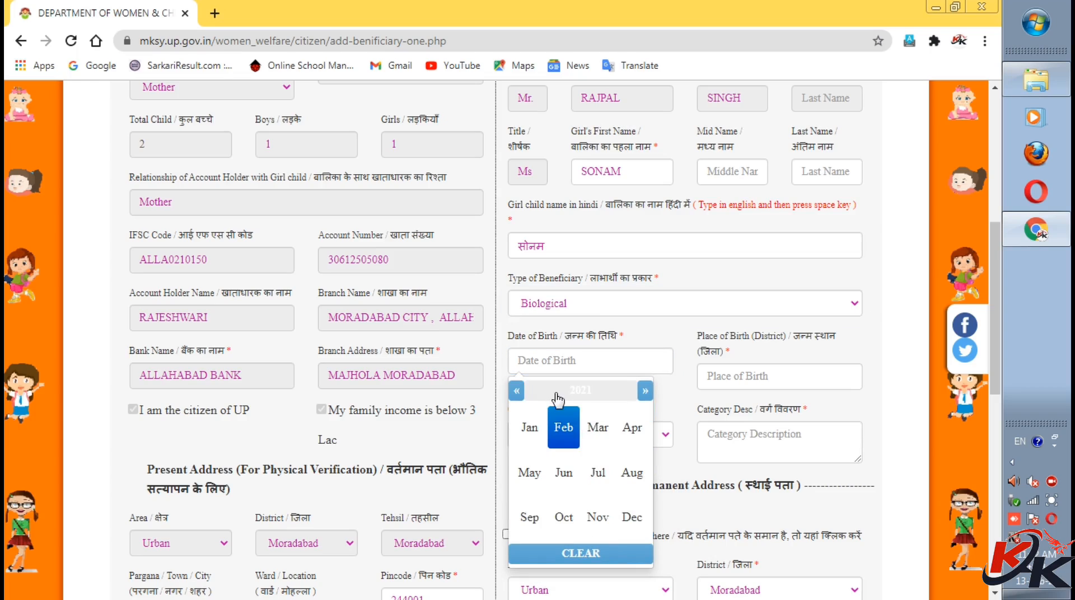
left_click(527, 390)
left_click(520, 392)
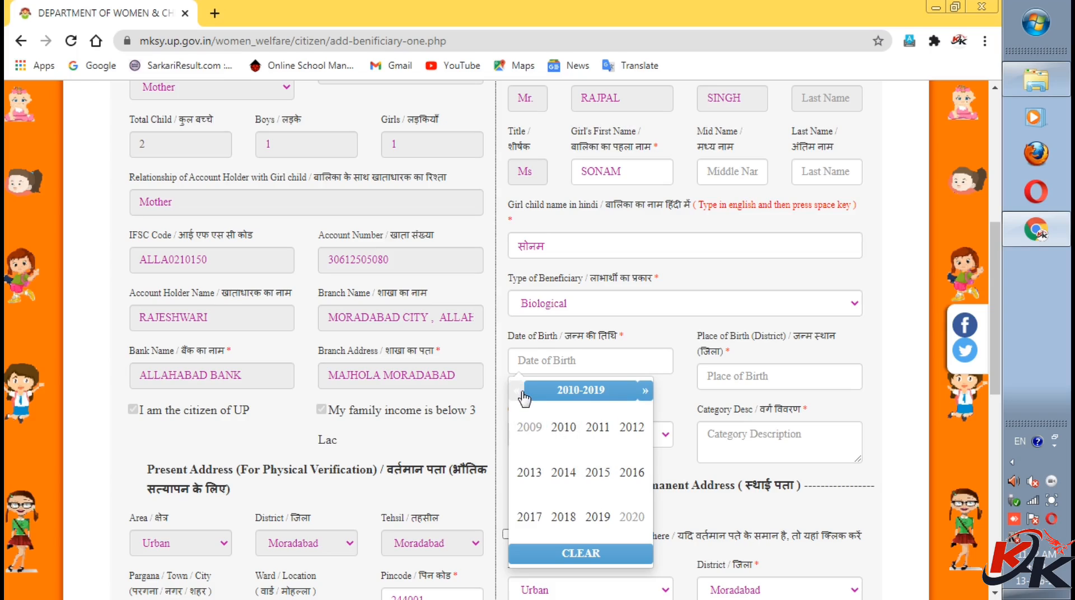
left_click(524, 395)
left_click(597, 471)
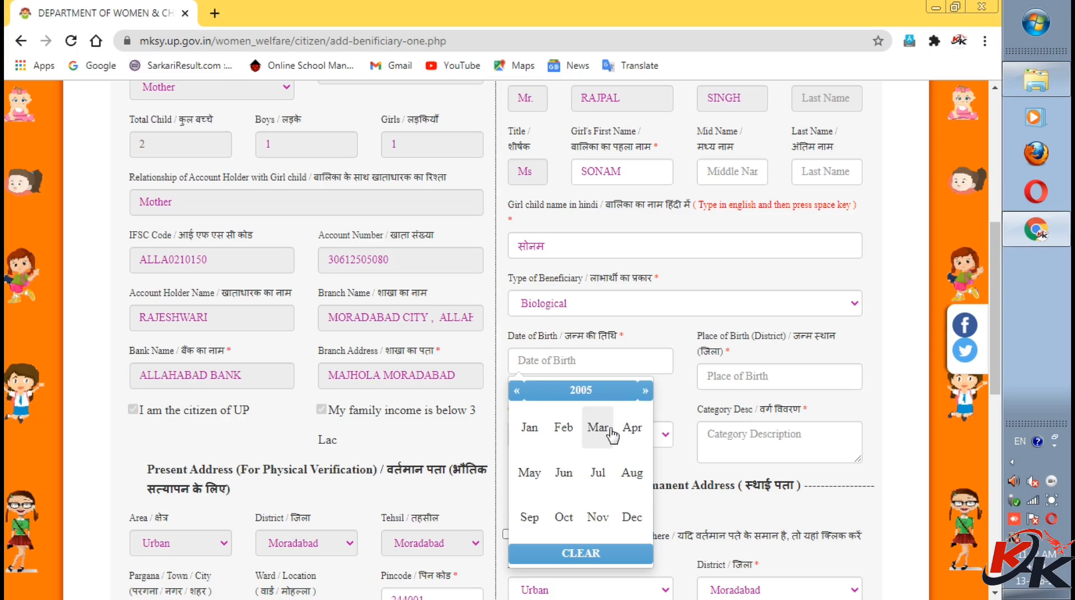
left_click(562, 516)
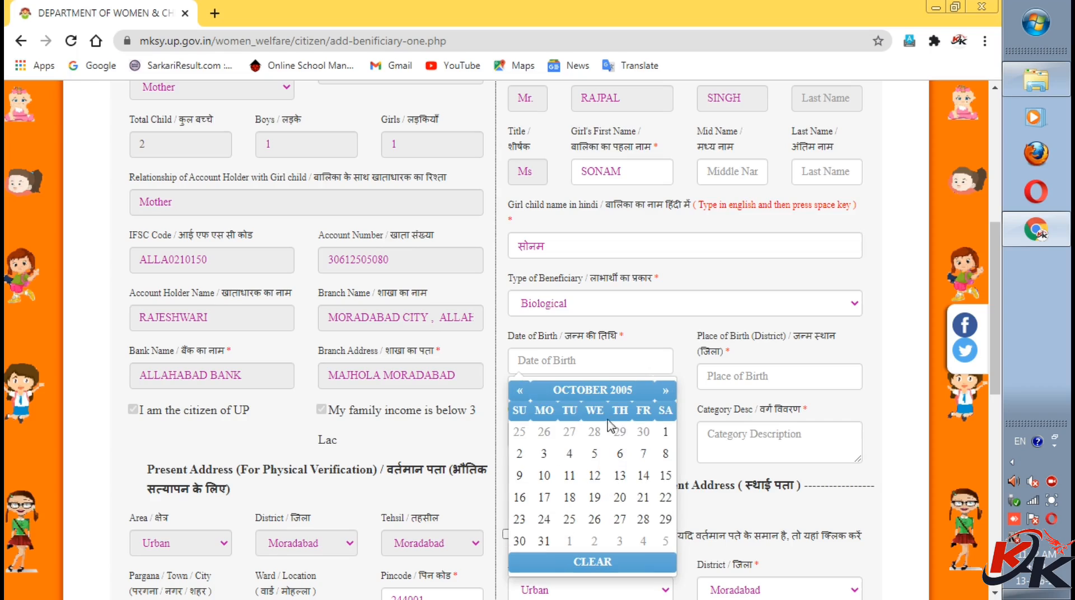
left_click(594, 455)
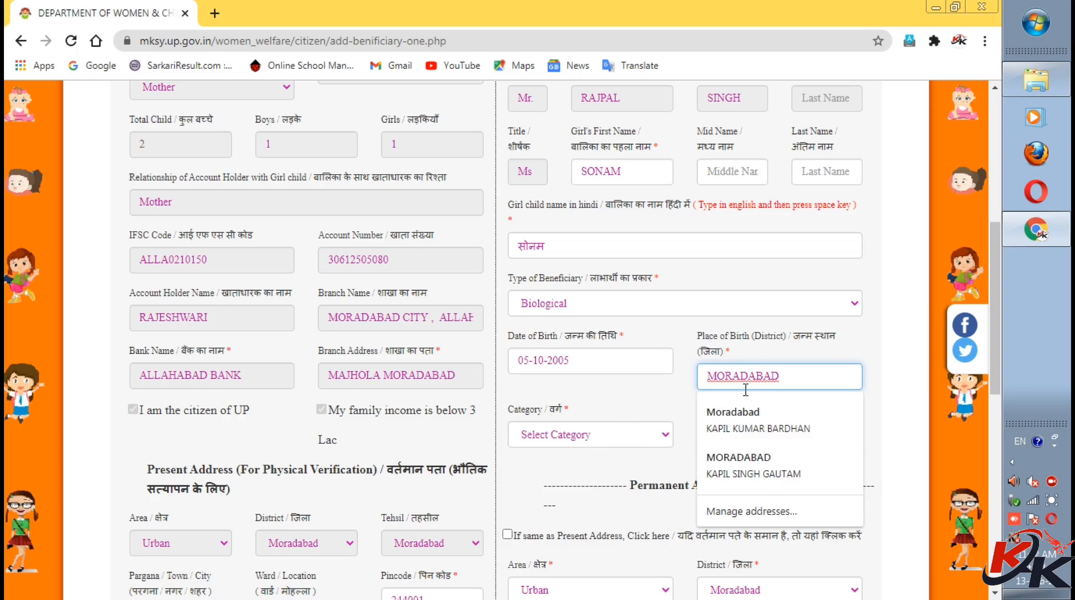
Enter birthplace MORADABAD and set category Scheduled Caste with description JATAVA.
left_click(643, 404)
left_click(590, 431)
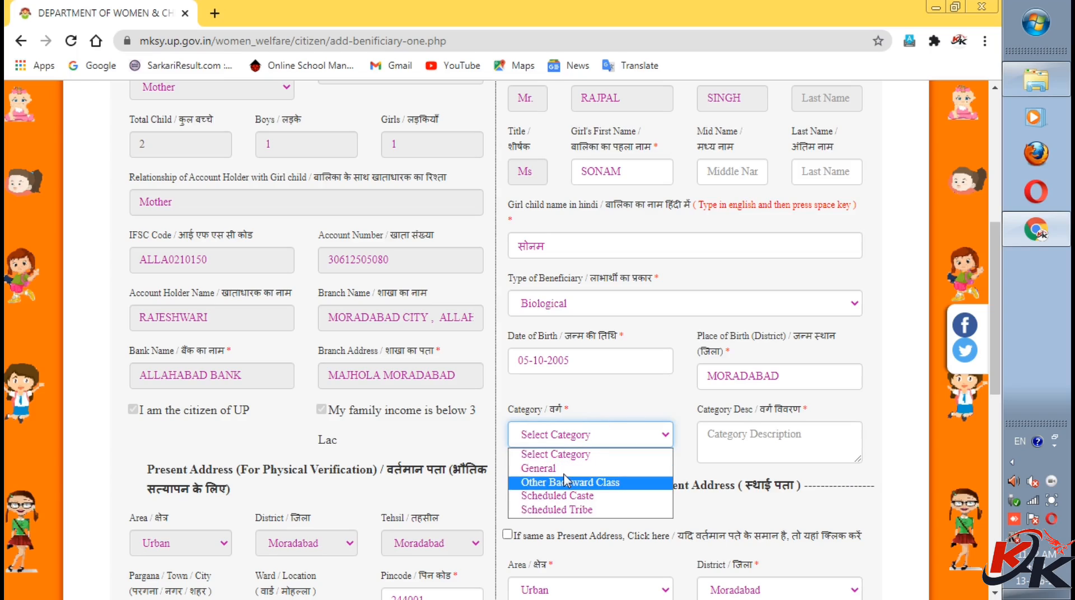
left_click(576, 487)
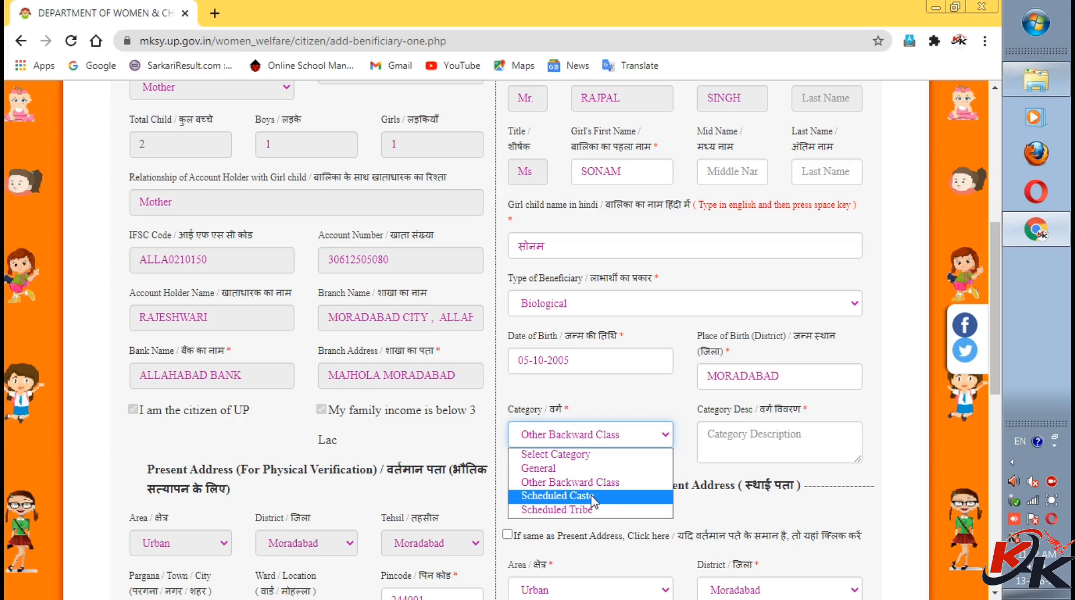
left_click(582, 496)
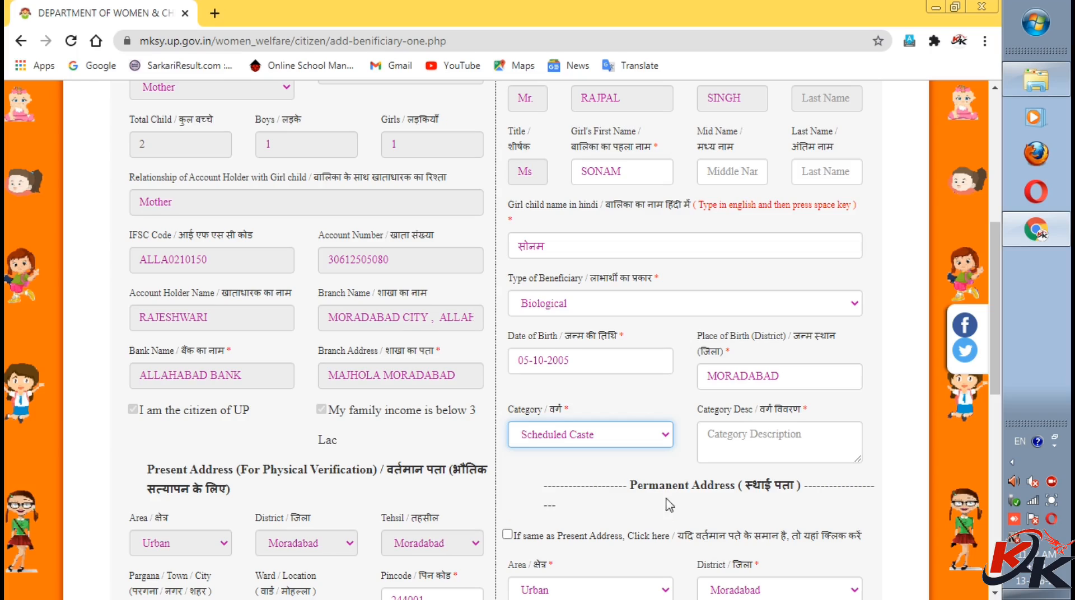
left_click(756, 426)
type("JATAVA")
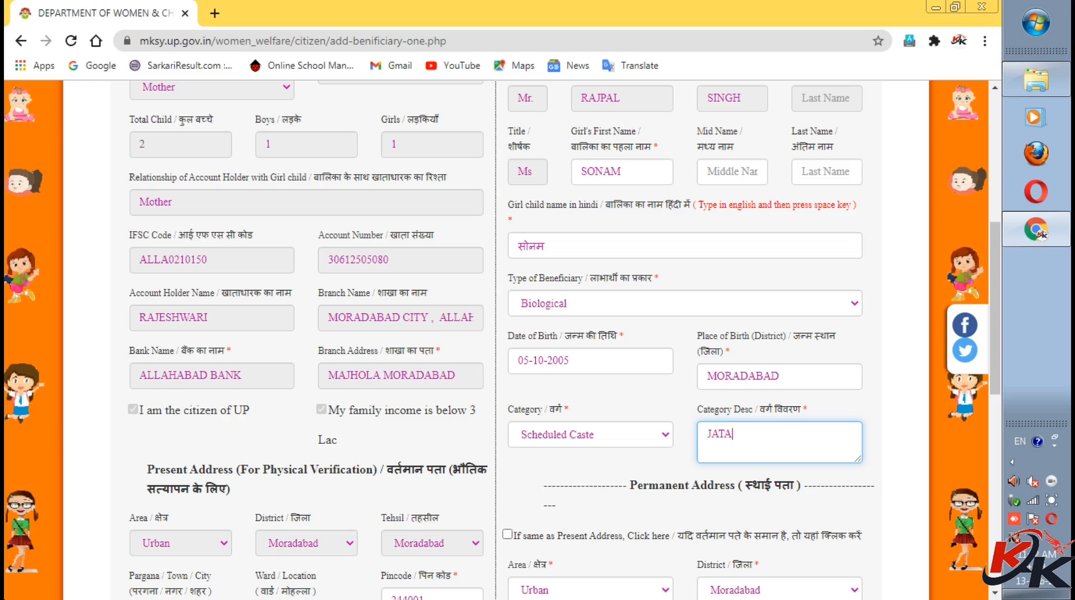
left_click(868, 426)
scroll(932, 423, "down", 4)
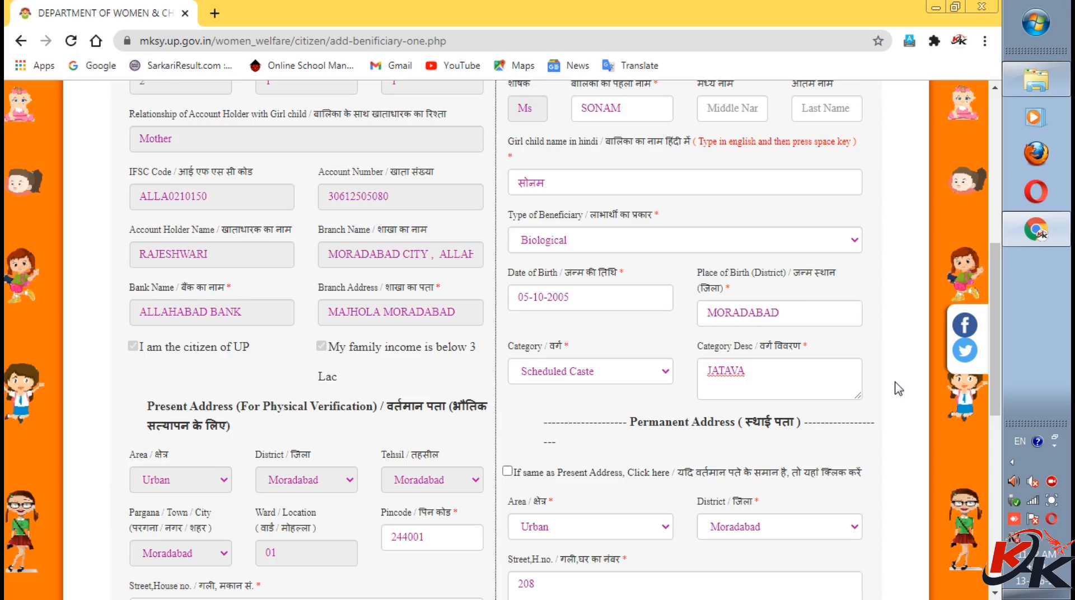
Copy the present address into the permanent address and submit the beneficiary form.
scroll(518, 353, "down", 2)
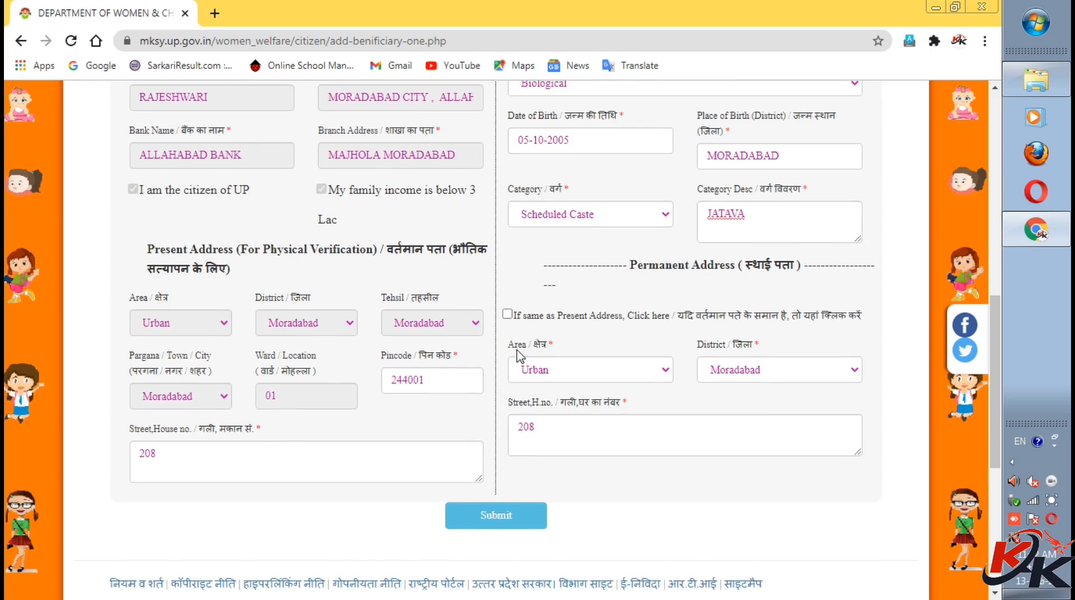
scroll(786, 281, "down", 1)
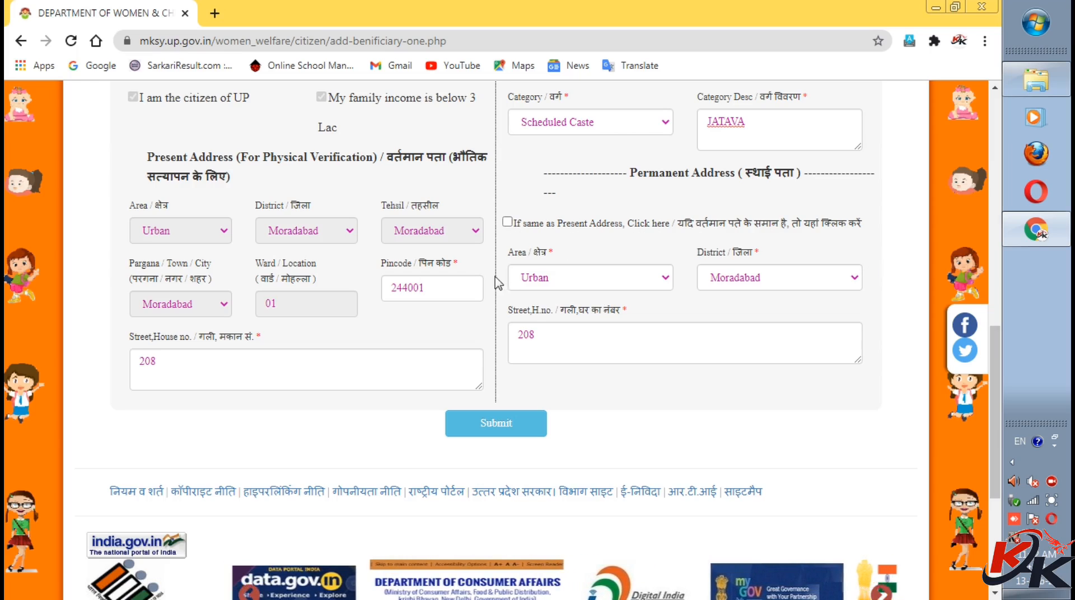
left_click_drag(684, 224, 888, 226)
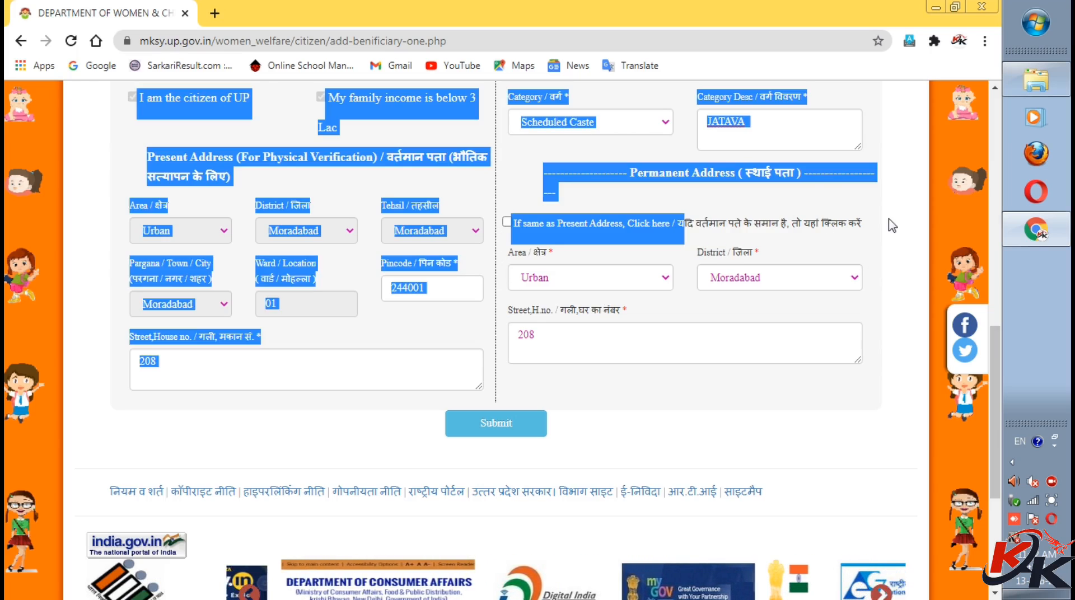
left_click(815, 240)
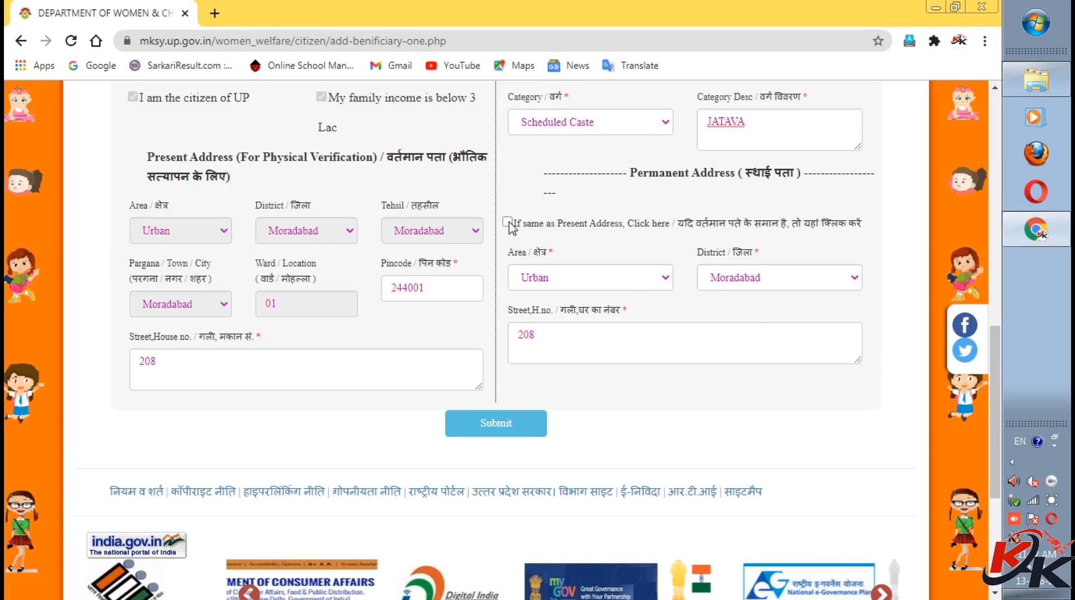
left_click(507, 221)
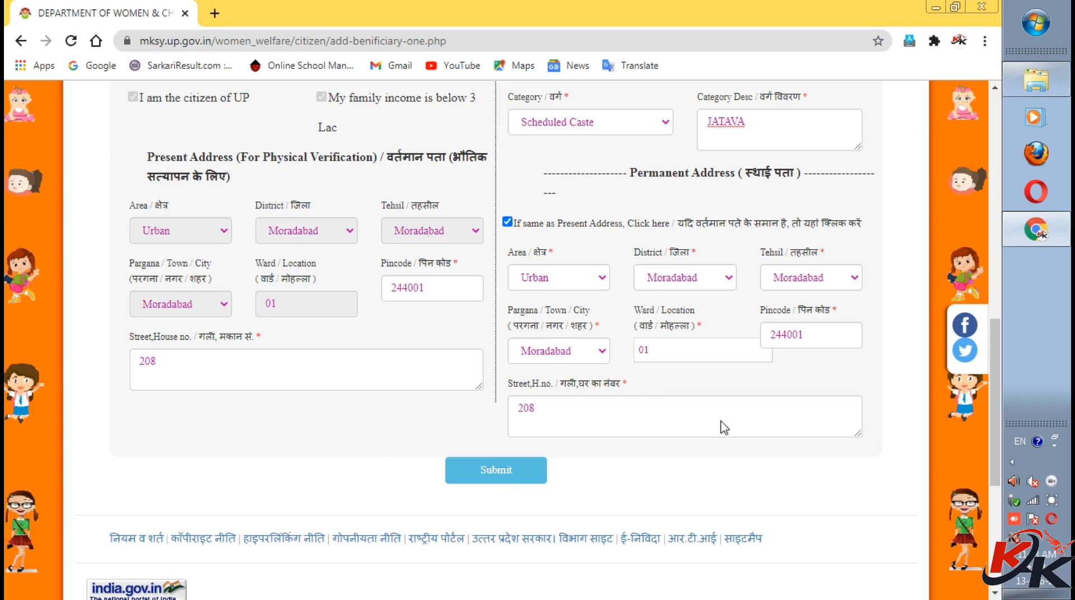
left_click(512, 471)
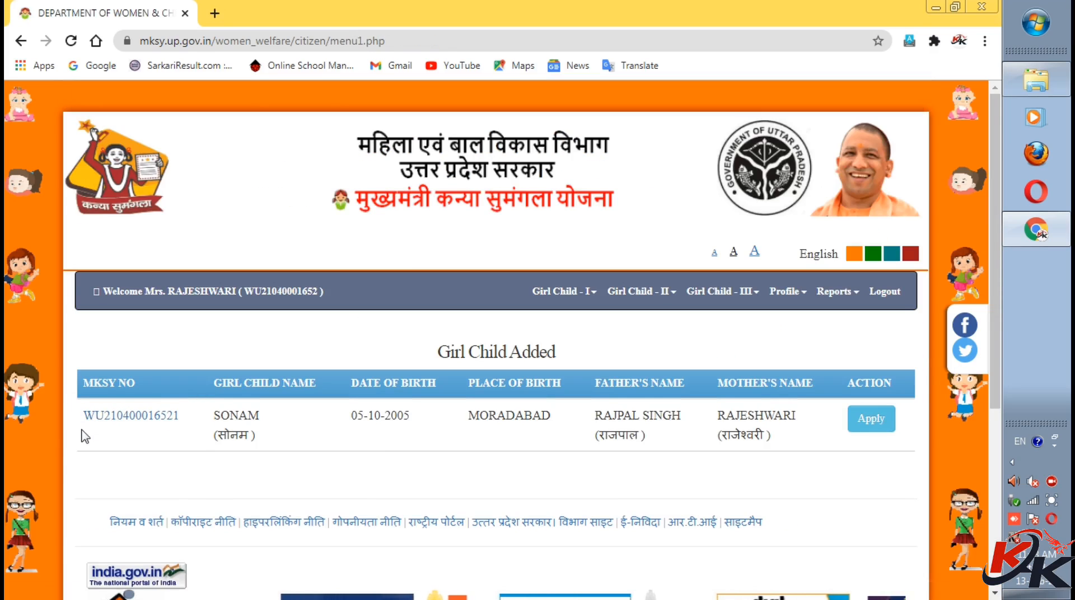
Review the girl child's row in the added list and open her benefit details.
left_click_drag(84, 436, 823, 437)
left_click(810, 439)
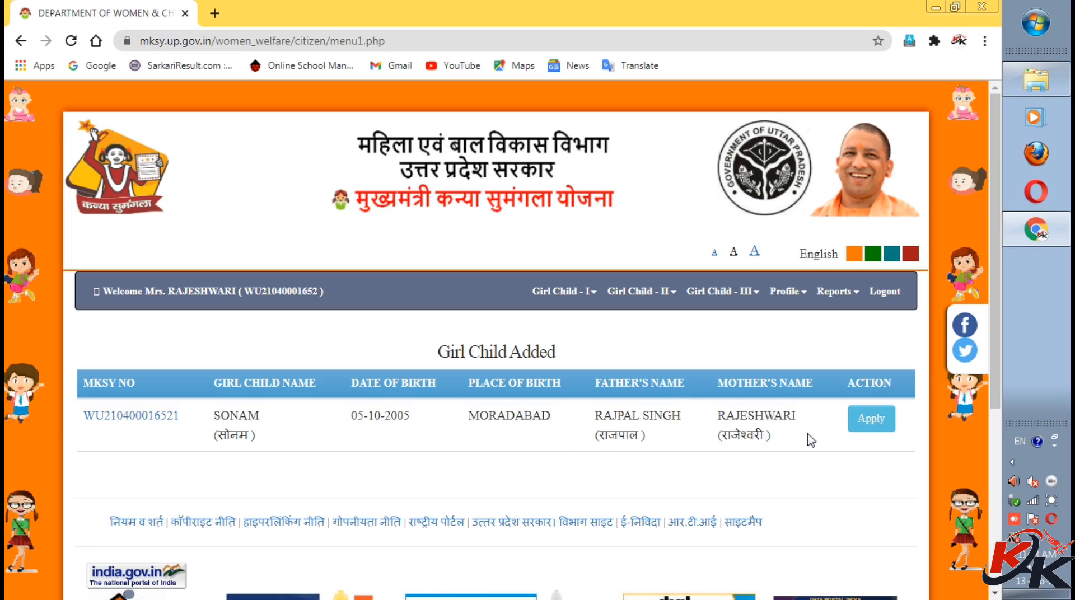
left_click_drag(105, 471, 786, 427)
left_click(799, 459)
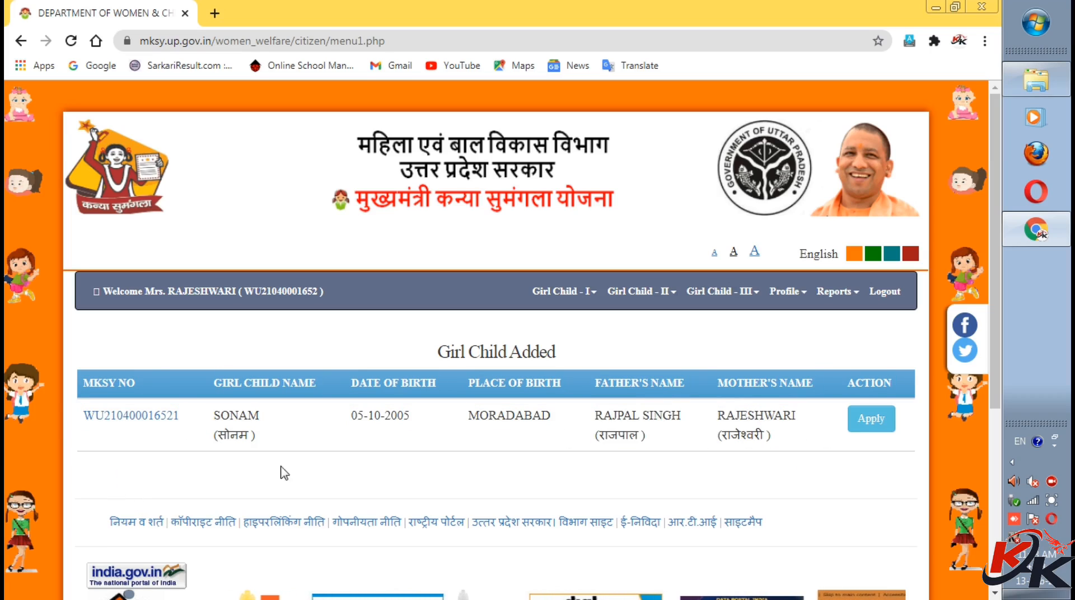
left_click_drag(83, 387, 440, 395)
left_click(442, 436)
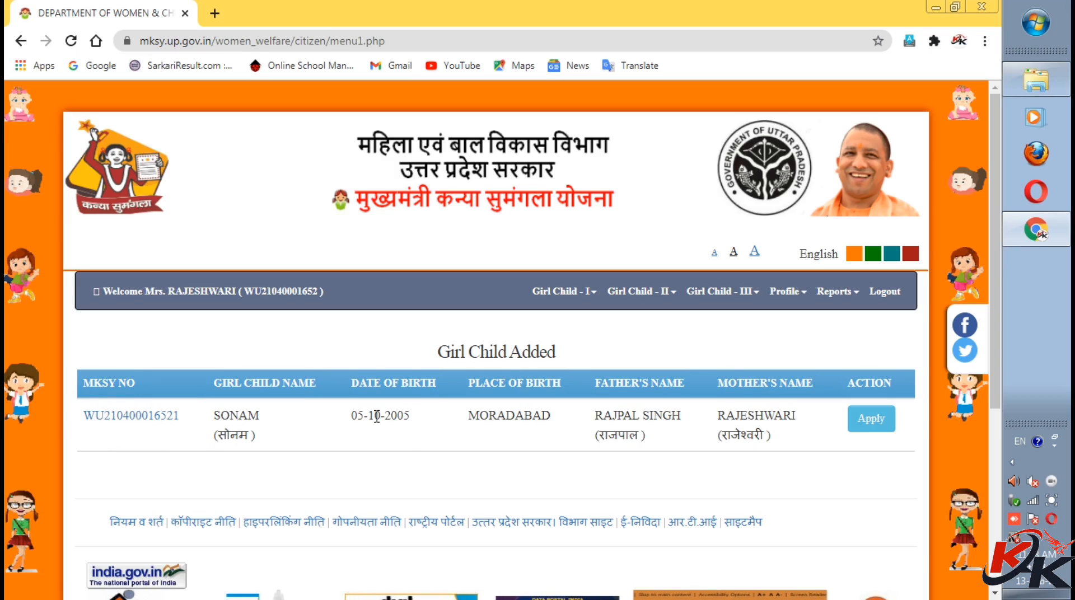
double_click(509, 415)
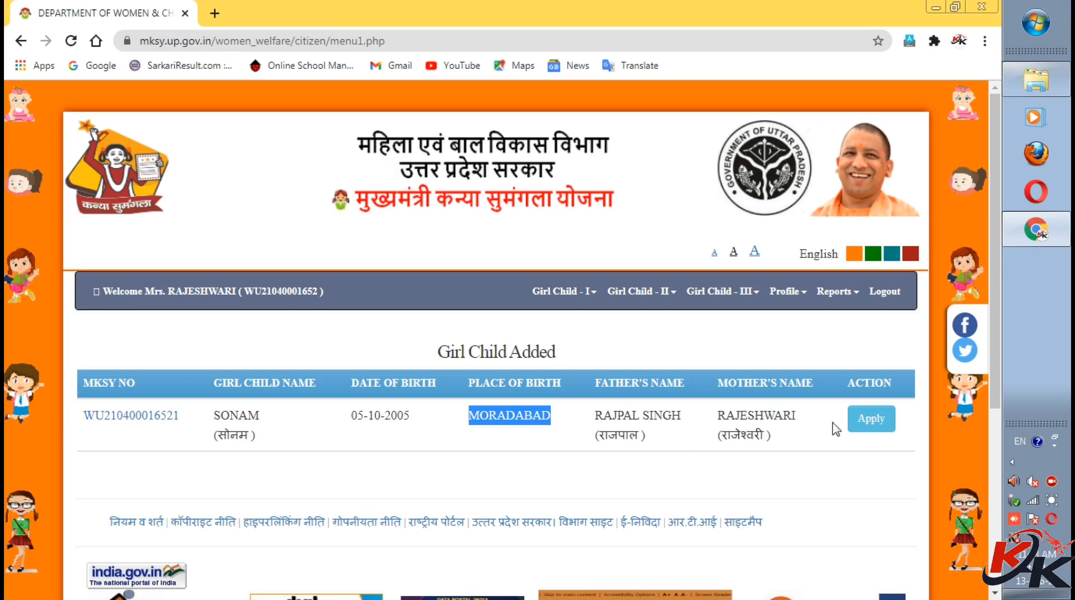
left_click(871, 425)
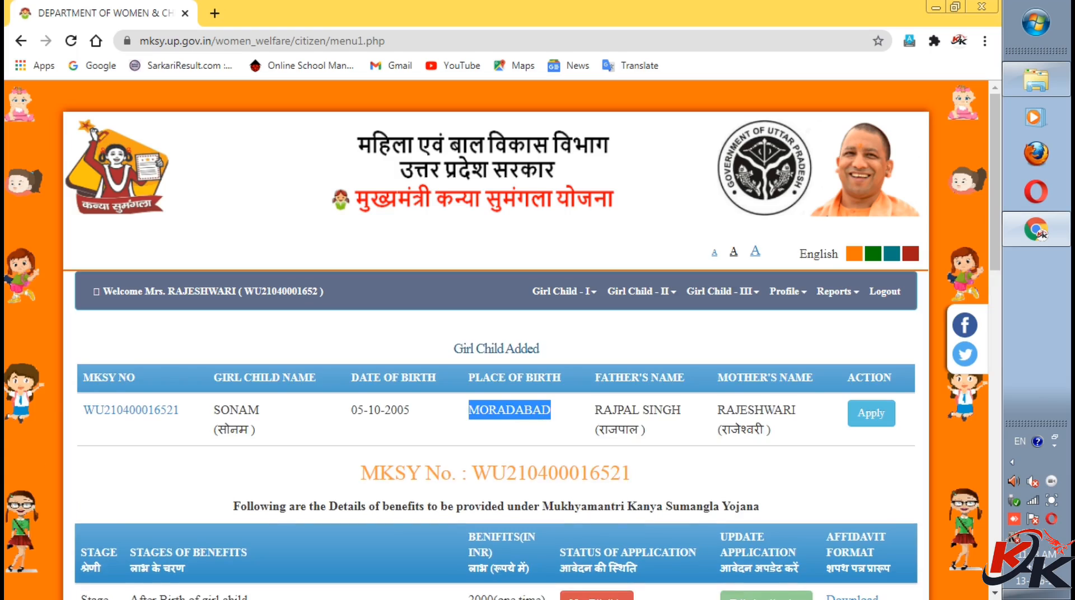
Scroll through the six benefit stages: 1–2 Not Eligible, 3–6 Eligible.
scroll(468, 487, "down", 1)
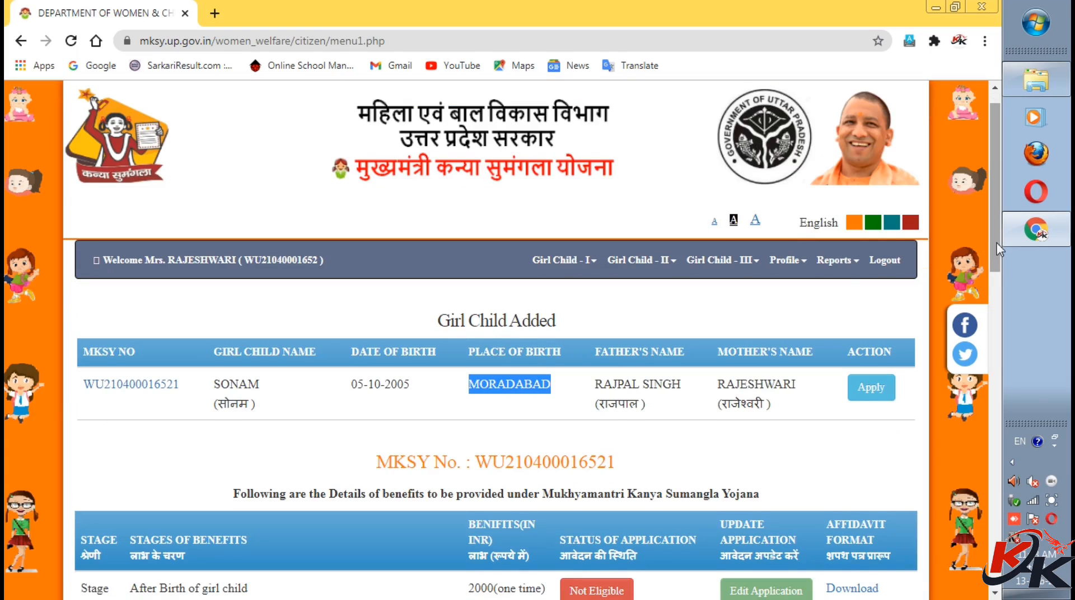
scroll(722, 285, "down", 2)
scroll(722, 285, "down", 4)
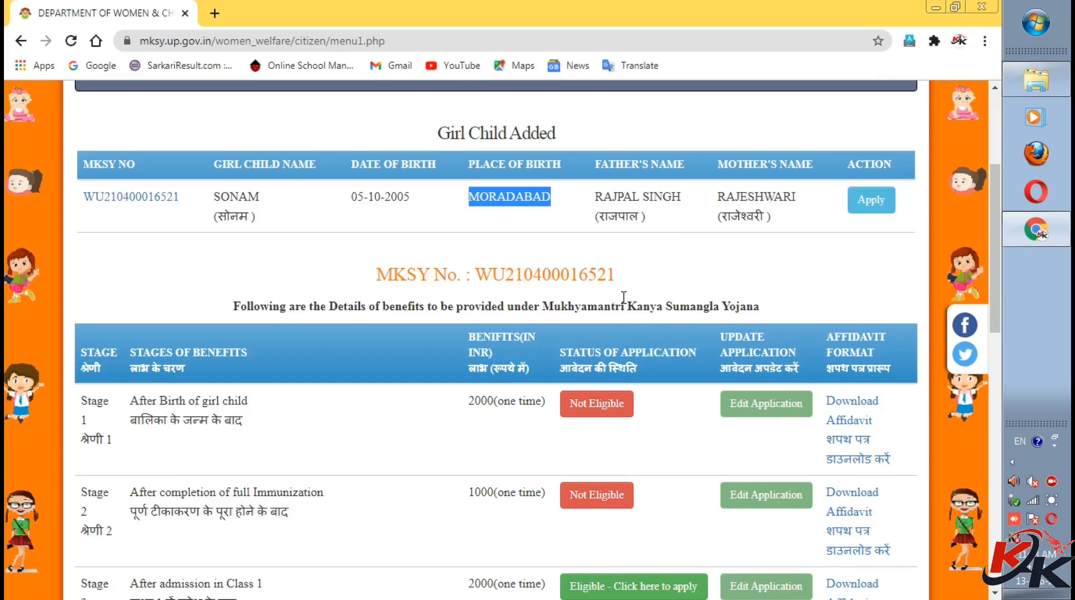
scroll(452, 199, "down", 1)
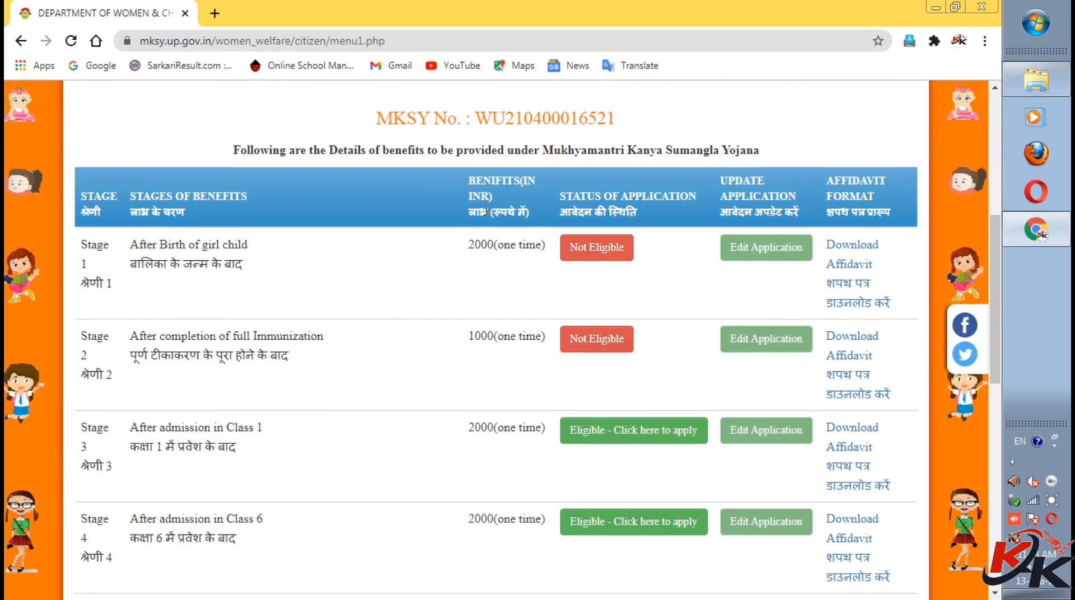
left_click_drag(128, 272, 290, 272)
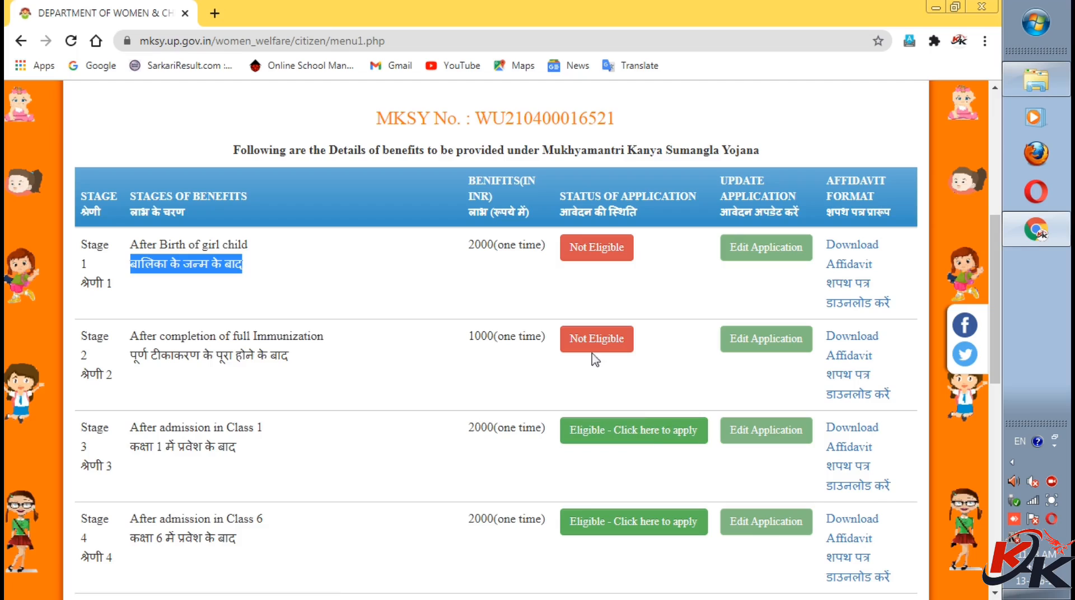
scroll(862, 394, "down", 1)
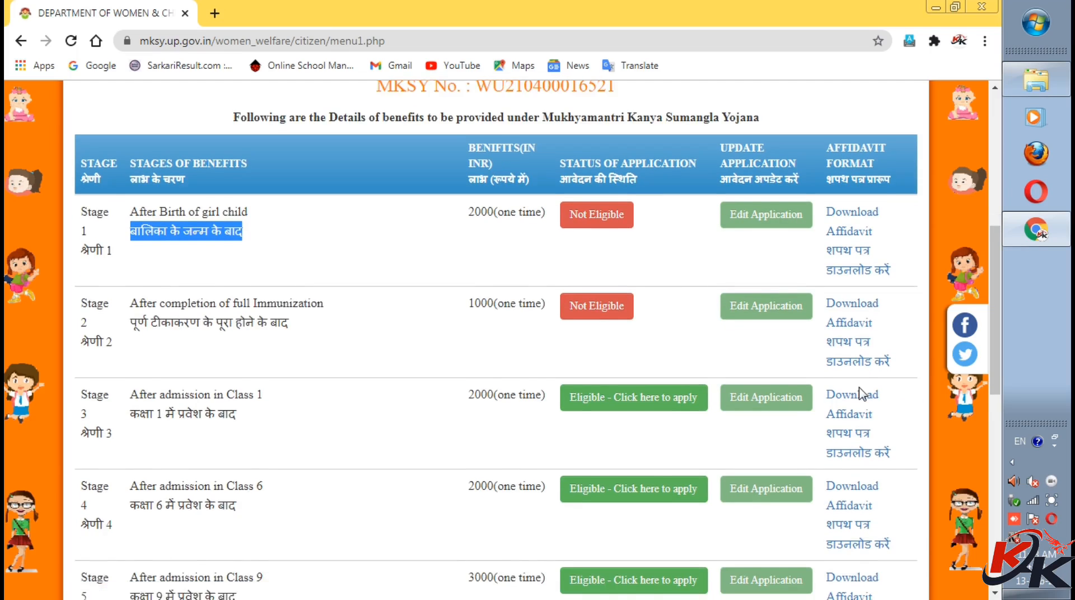
scroll(477, 357, "down", 1)
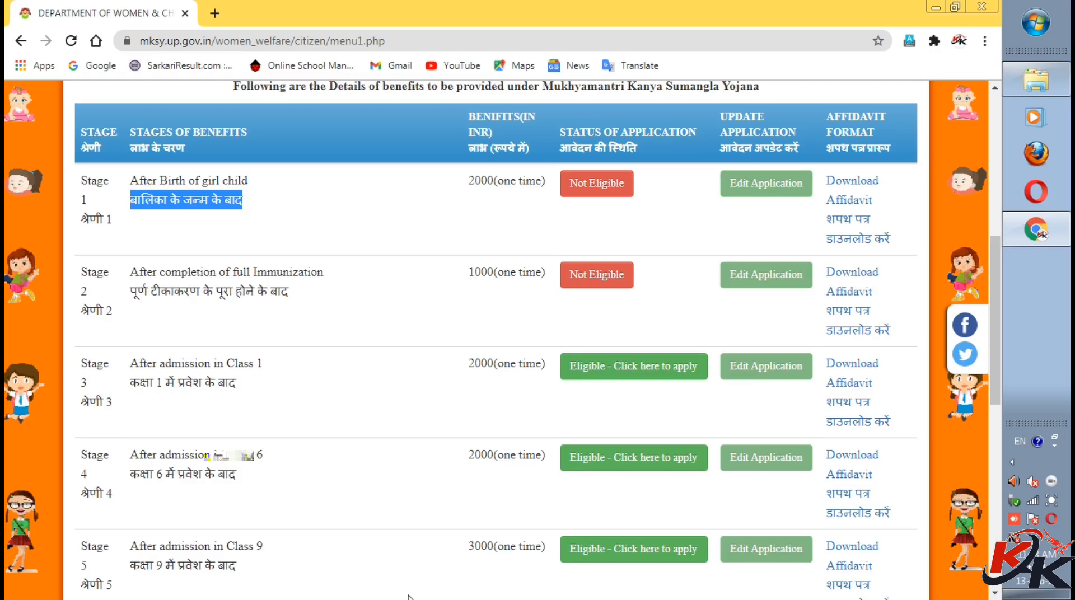
scroll(685, 264, "down", 2)
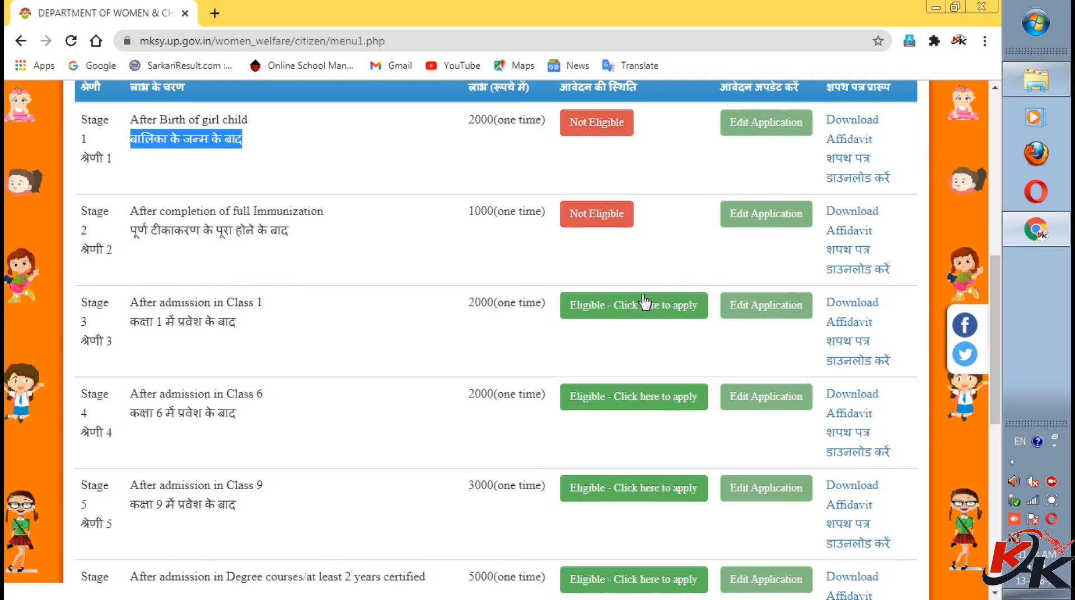
scroll(414, 263, "down", 1)
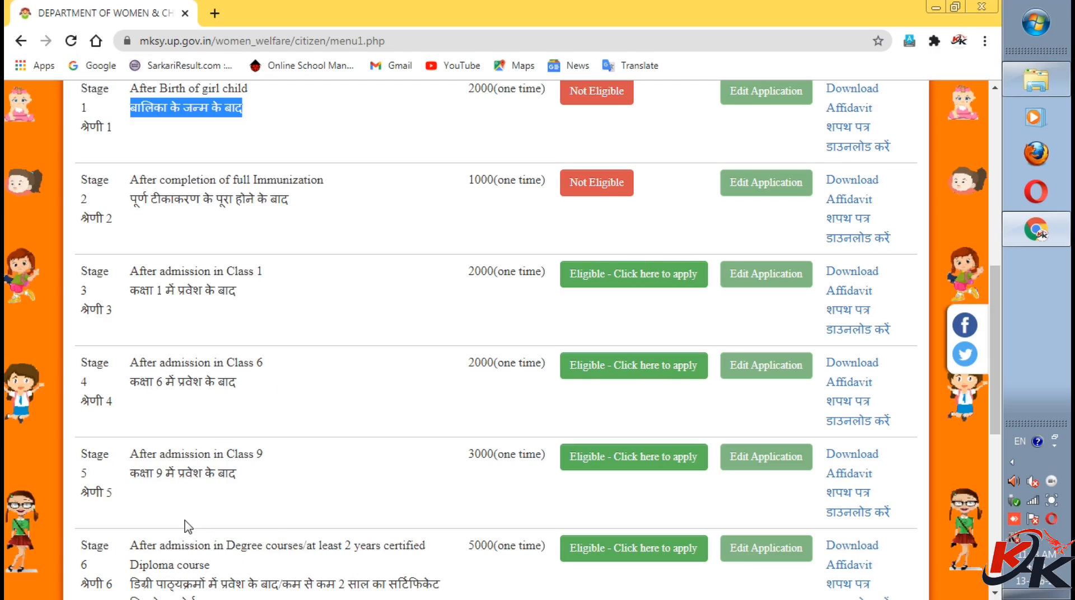
scroll(188, 526, "down", 2)
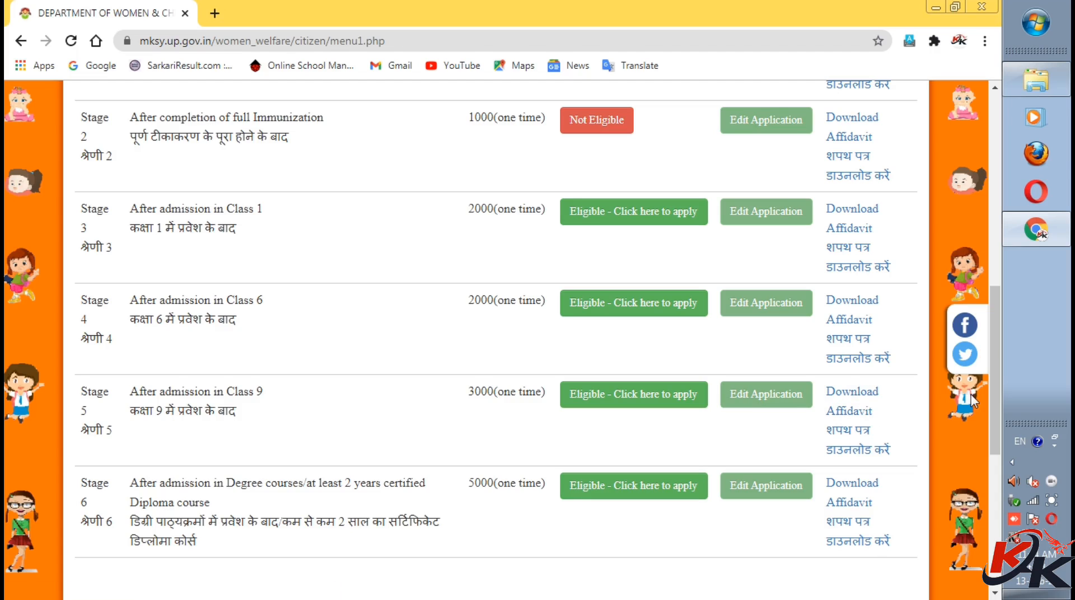
Print the Stage 5 affidavit form and return to the benefit stages list.
left_click(842, 419)
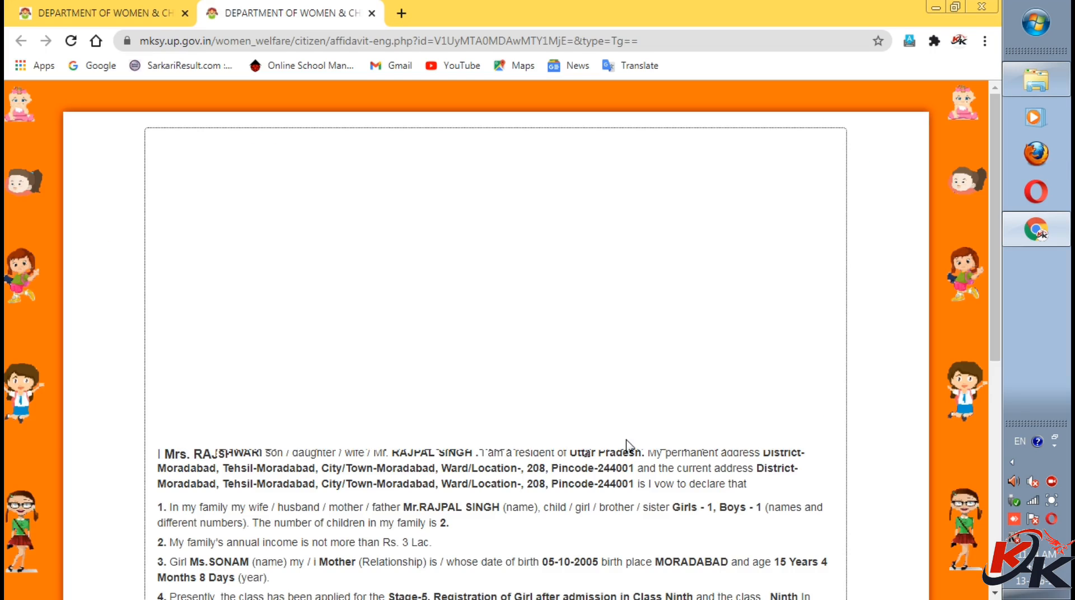
scroll(627, 440, "down", 8)
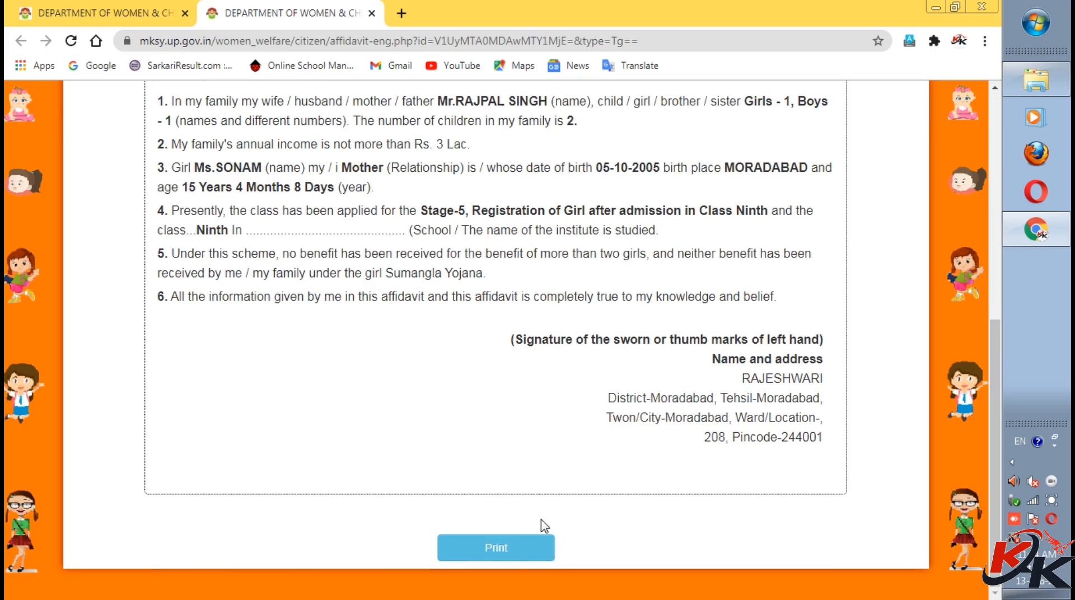
left_click(506, 551)
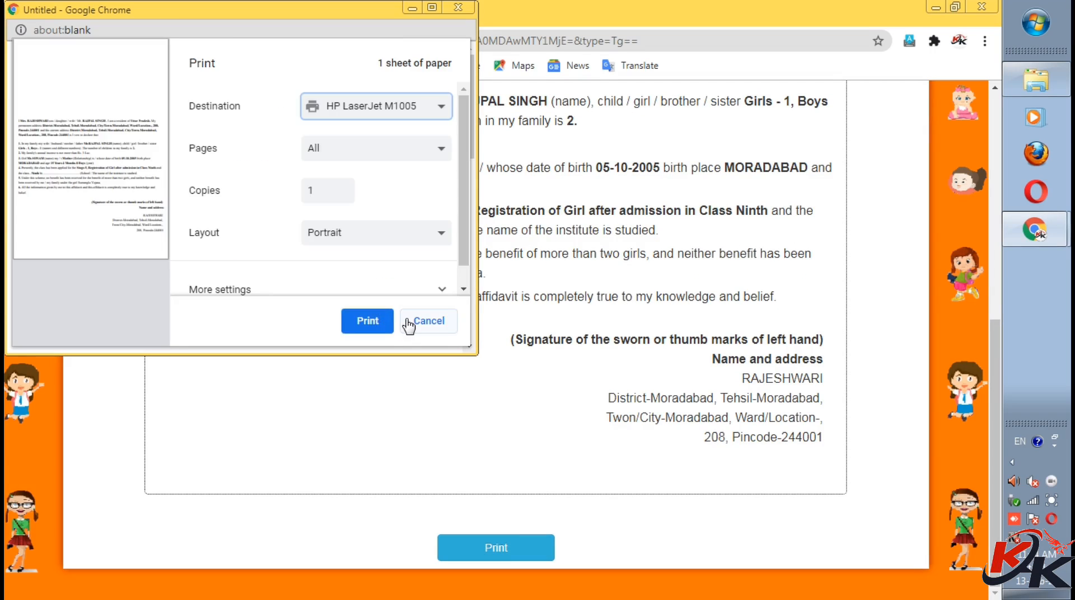
left_click(364, 320)
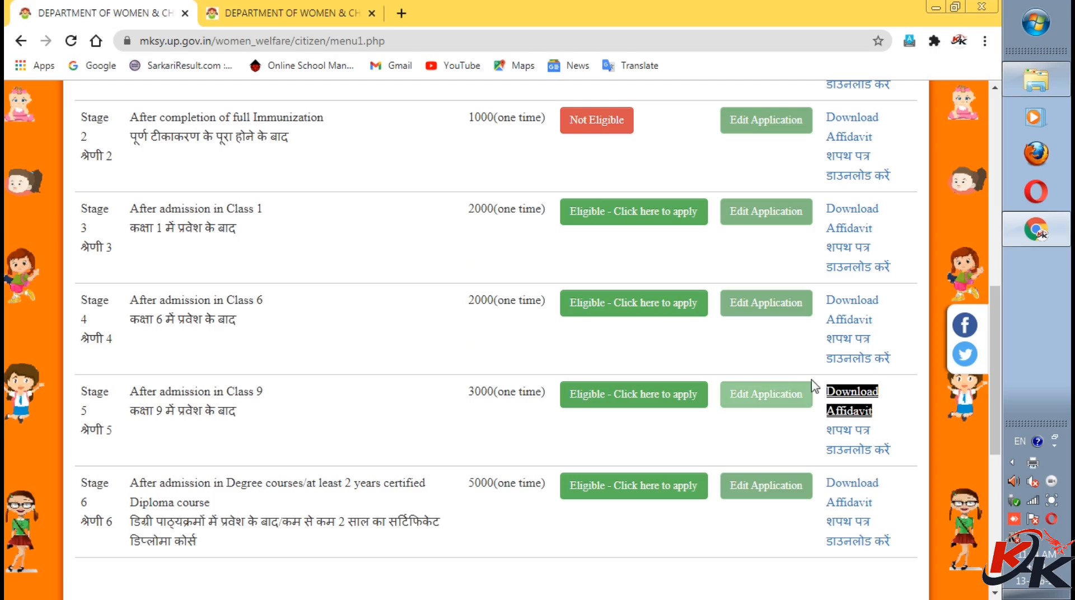
left_click(614, 398)
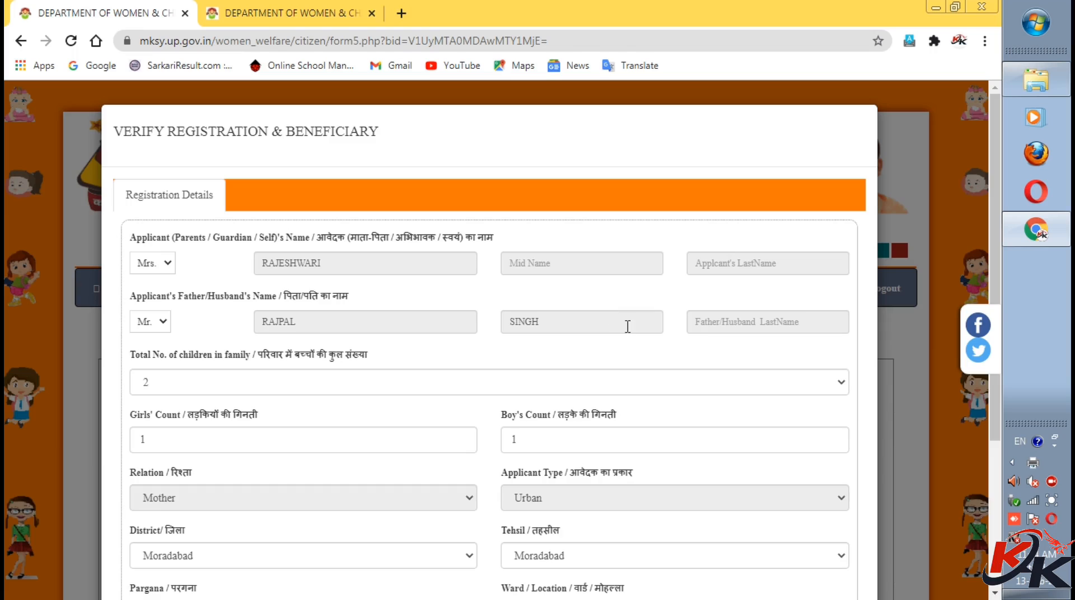
Verify the Stage 5 registration details, accept the declaration, and update them.
left_click(156, 263)
left_click(398, 264)
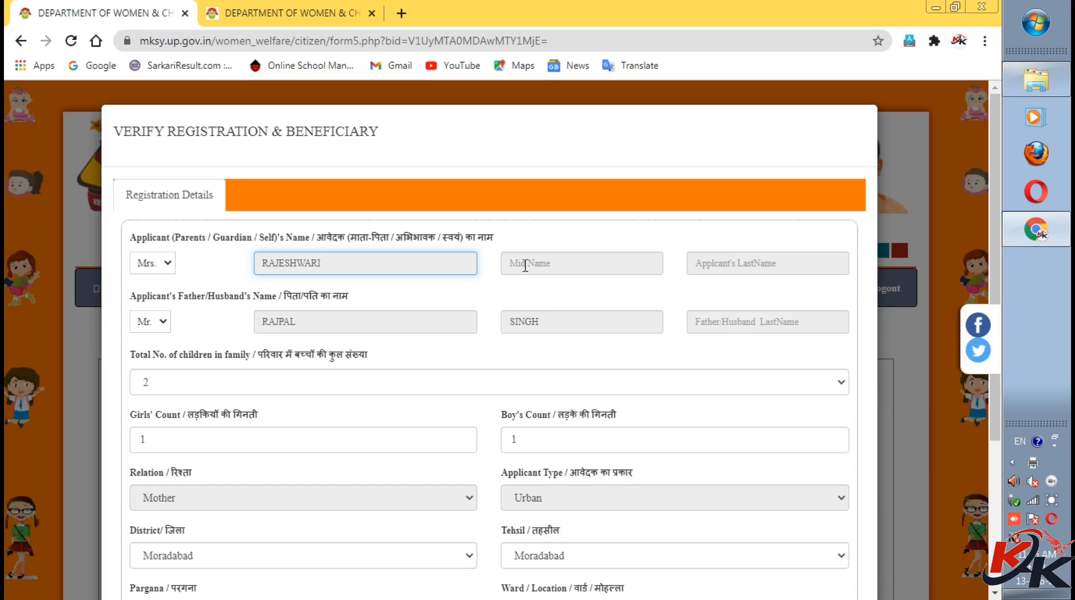
left_click(525, 263)
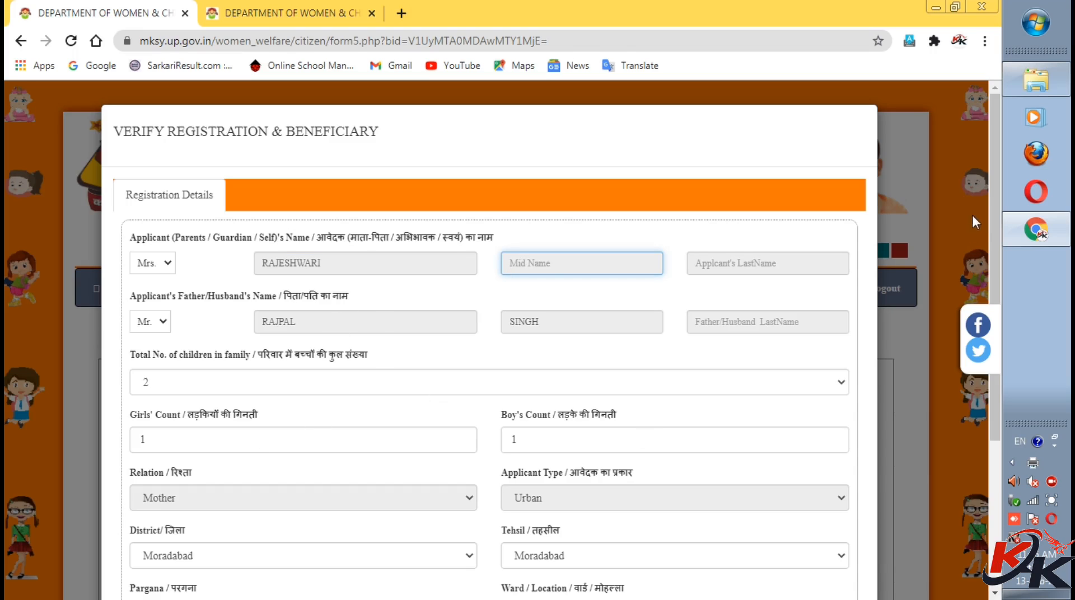
left_click_drag(989, 224, 1008, 363)
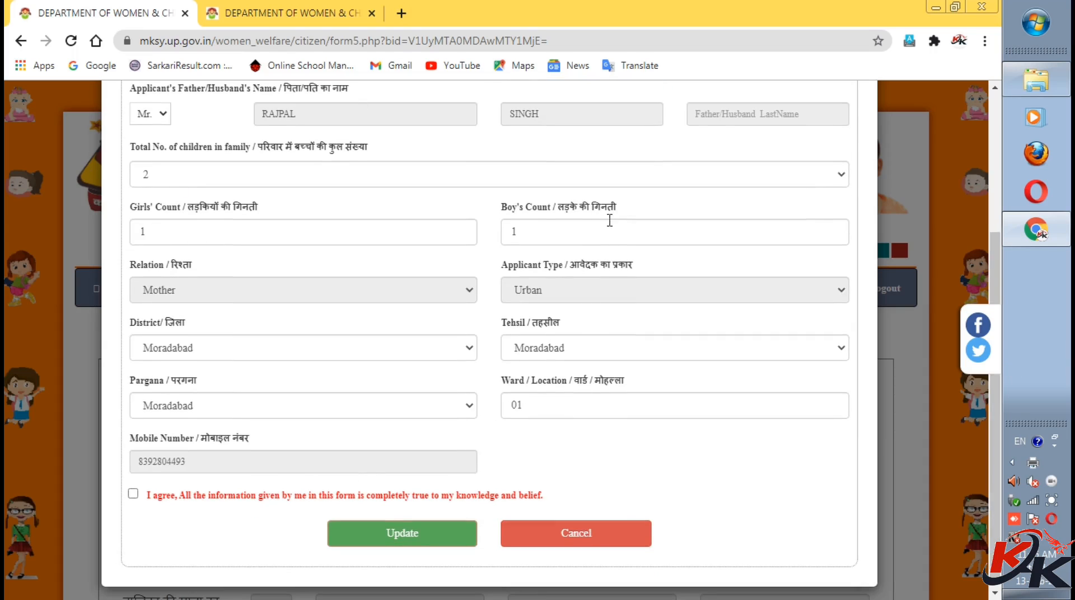
left_click(133, 494)
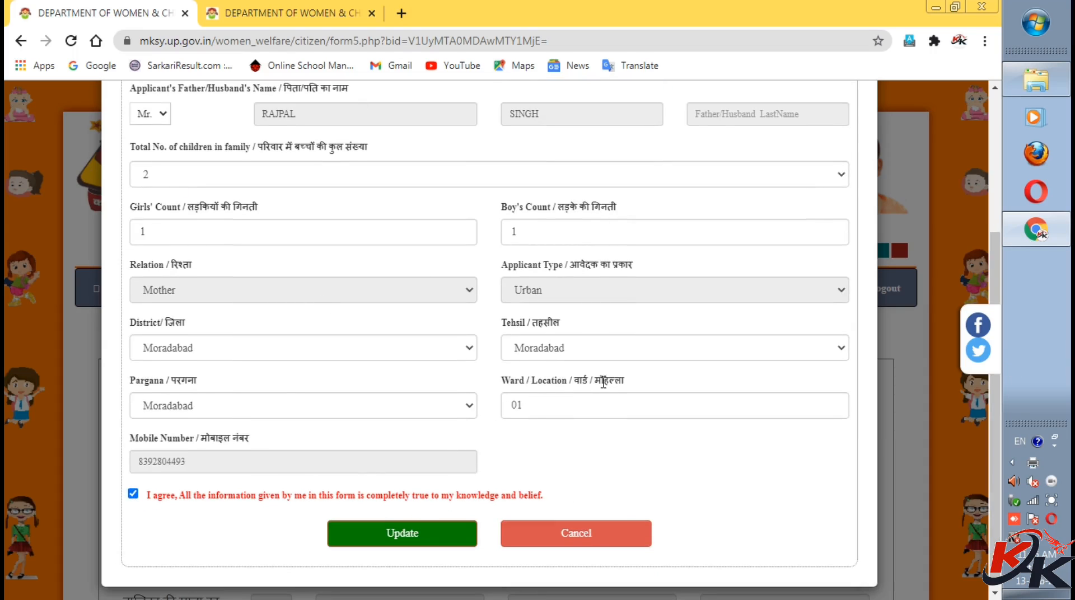
left_click(384, 539)
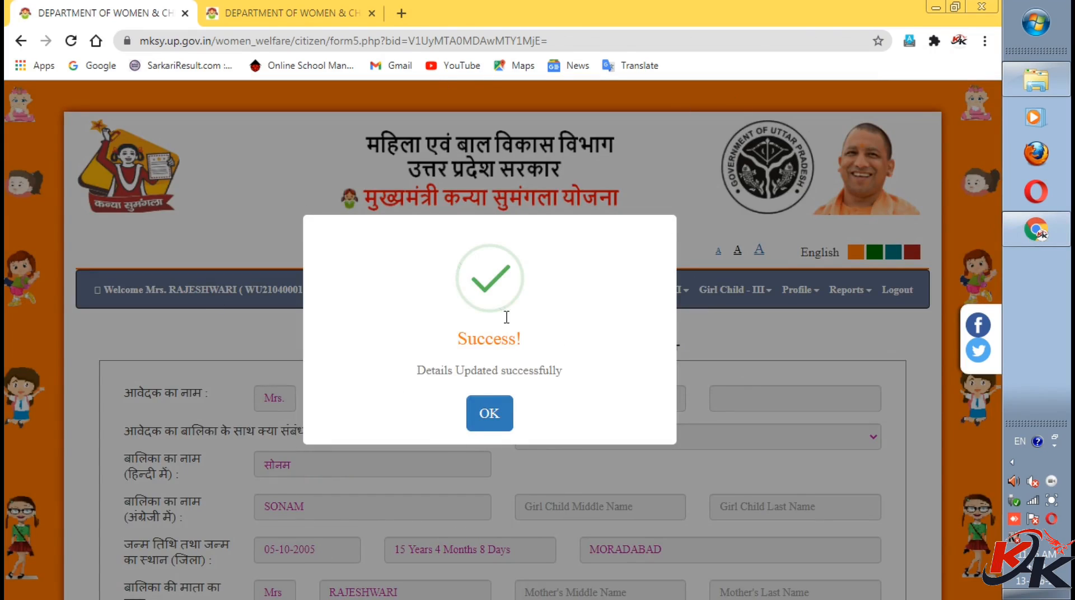
left_click(491, 415)
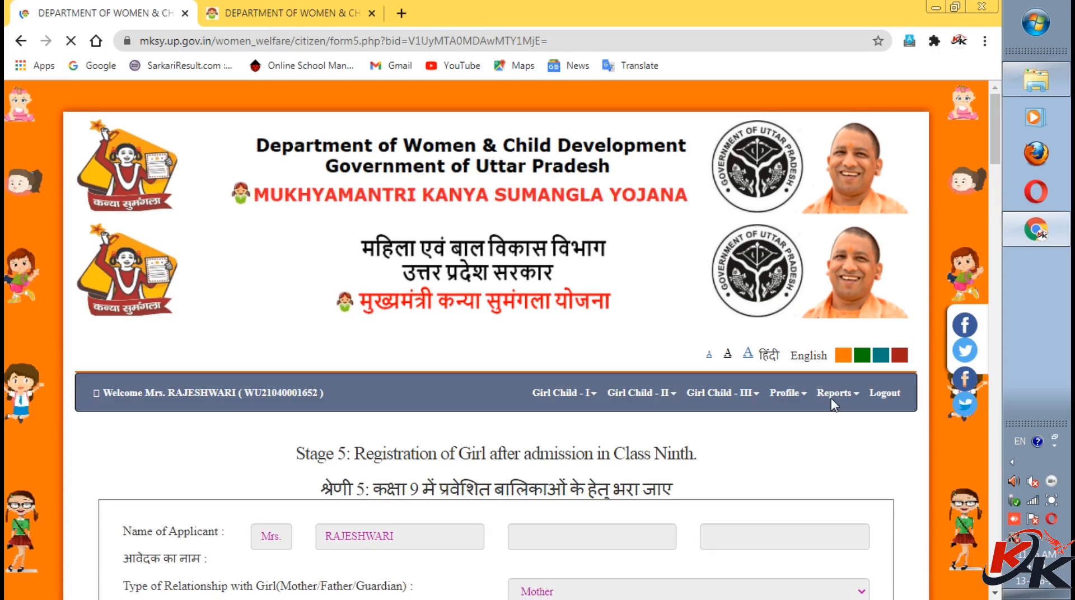
scroll(992, 186, "down", 8)
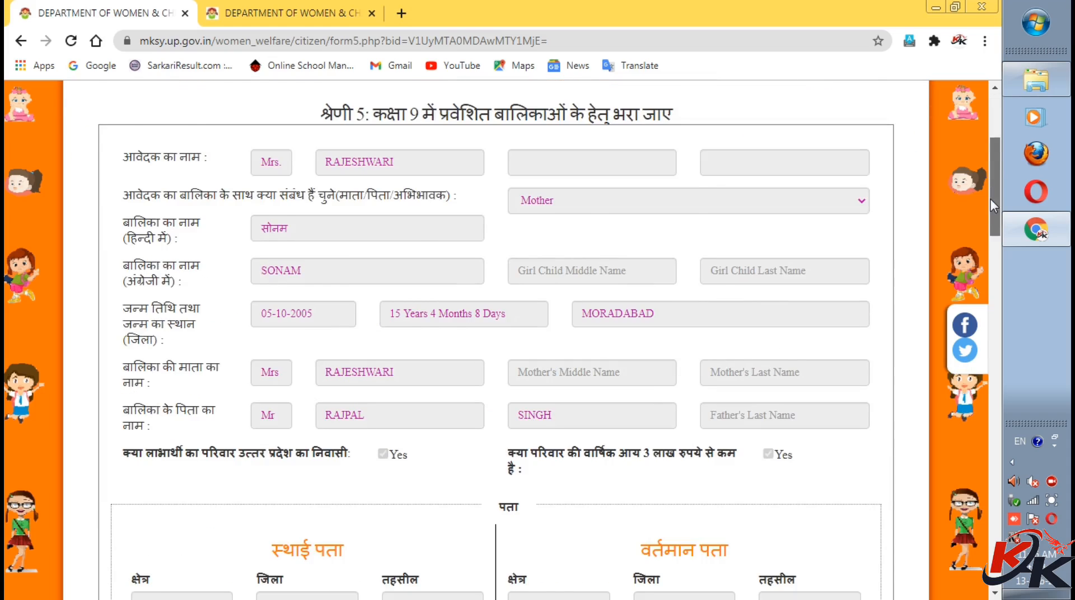
scroll(989, 210, "down", 12)
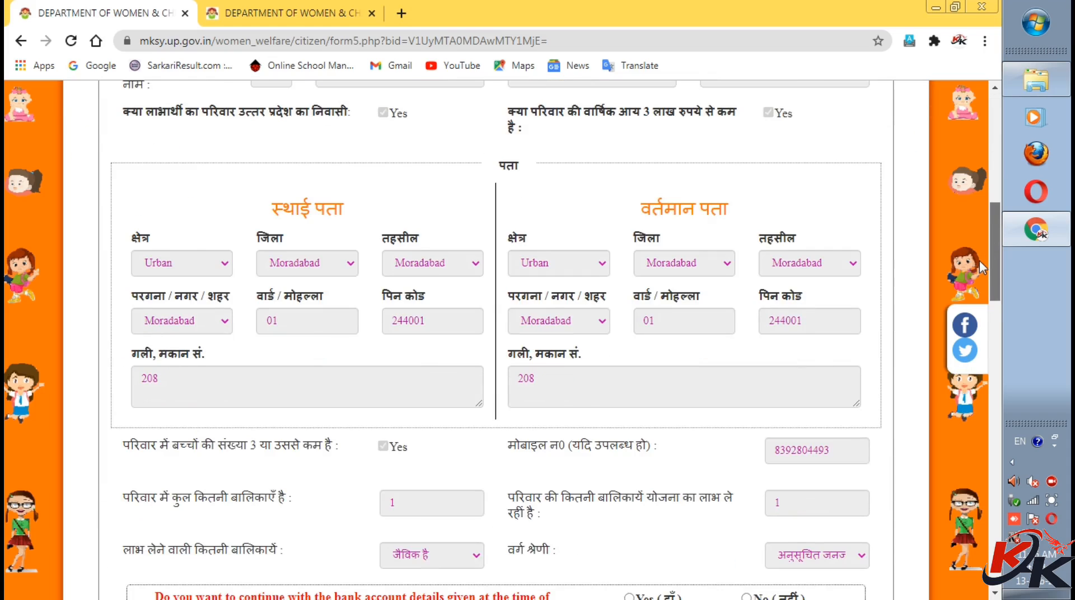
scroll(558, 406, "down", 3)
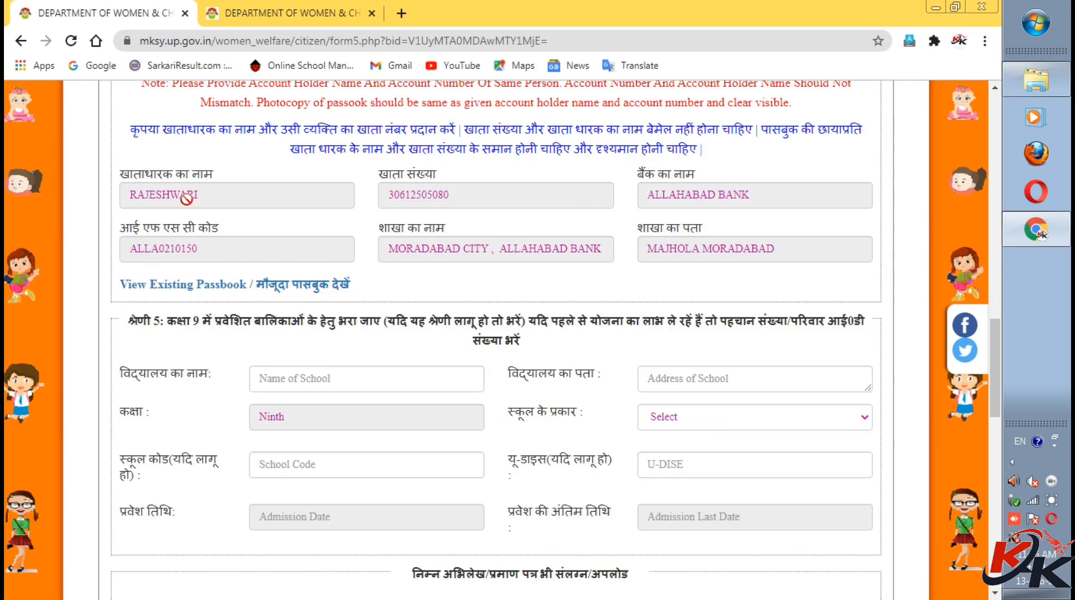
scroll(240, 408, "down", 3)
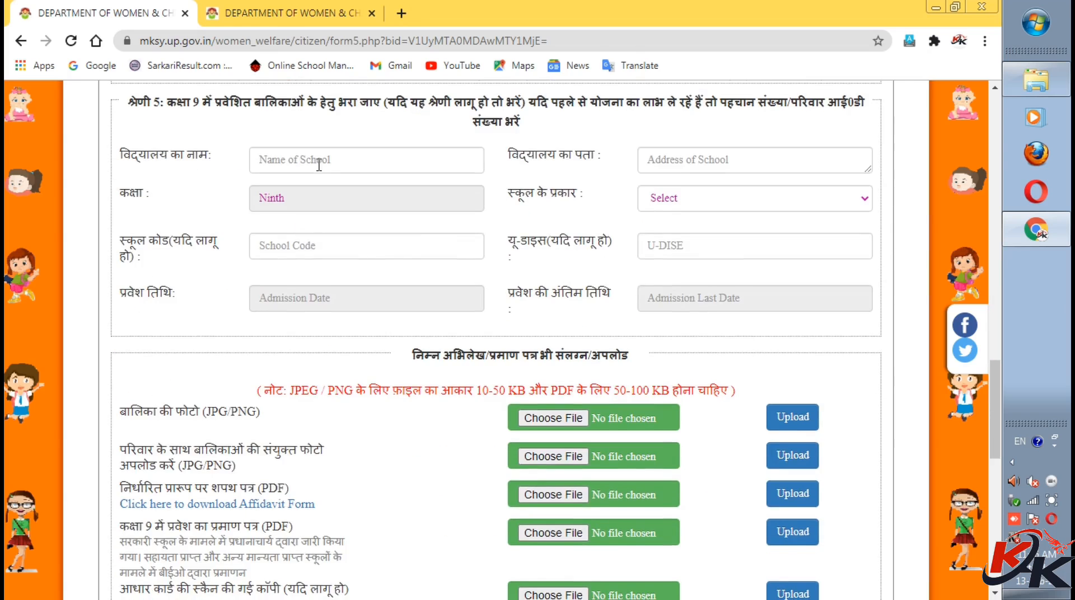
scroll(995, 426, "down", 5)
scroll(992, 412, "up", 1)
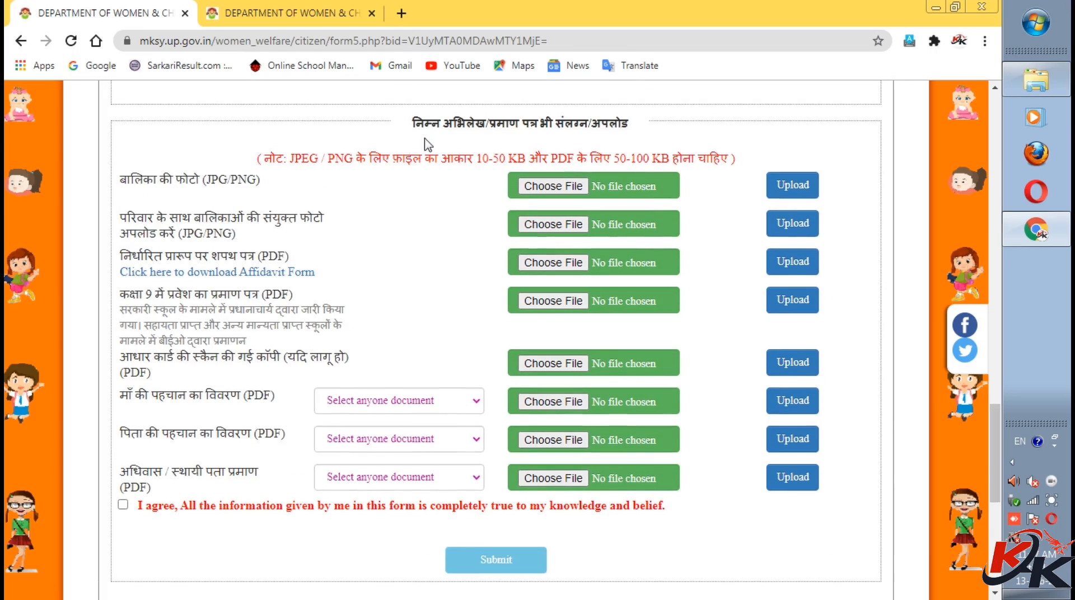
left_click_drag(415, 128, 657, 138)
left_click_drag(257, 158, 479, 154)
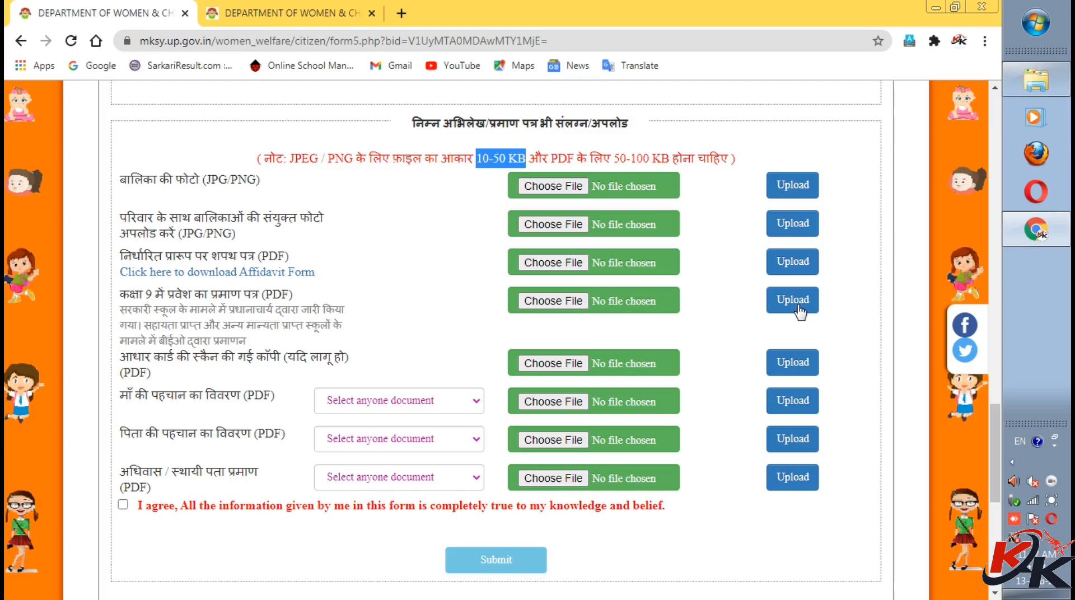
left_click(479, 240)
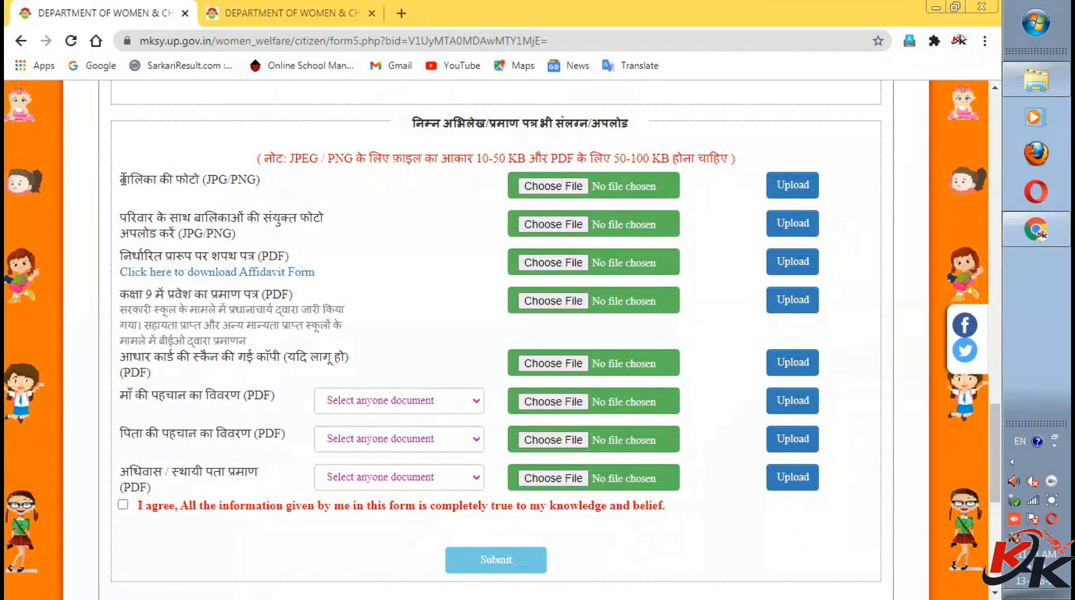
left_click_drag(121, 179, 285, 188)
left_click(285, 189)
left_click_drag(134, 178, 284, 185)
left_click(284, 185)
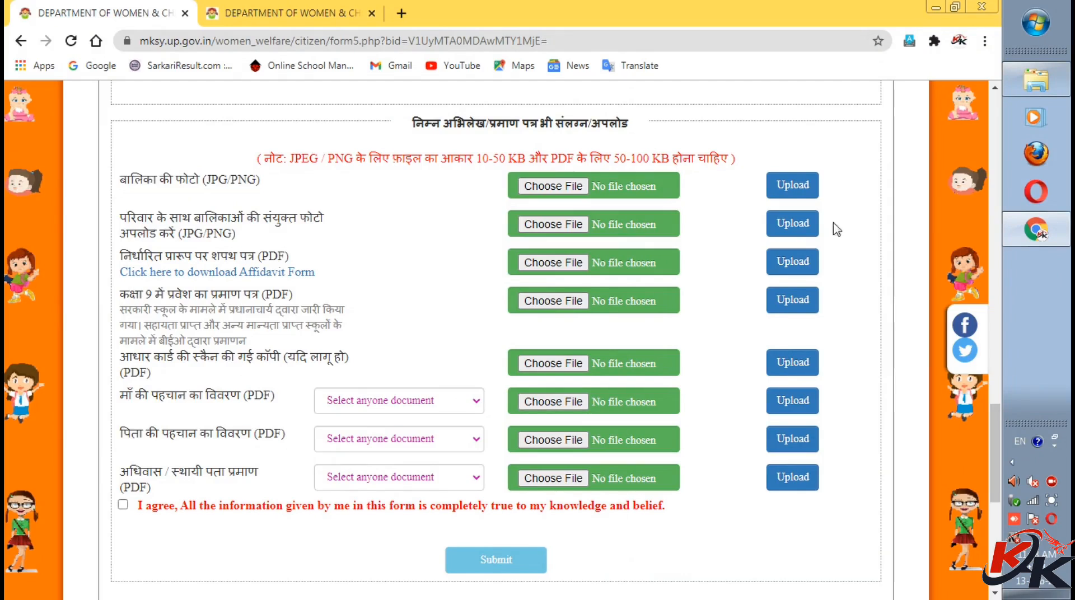
Attach the girl's photo and the family group photo.
left_click(567, 187)
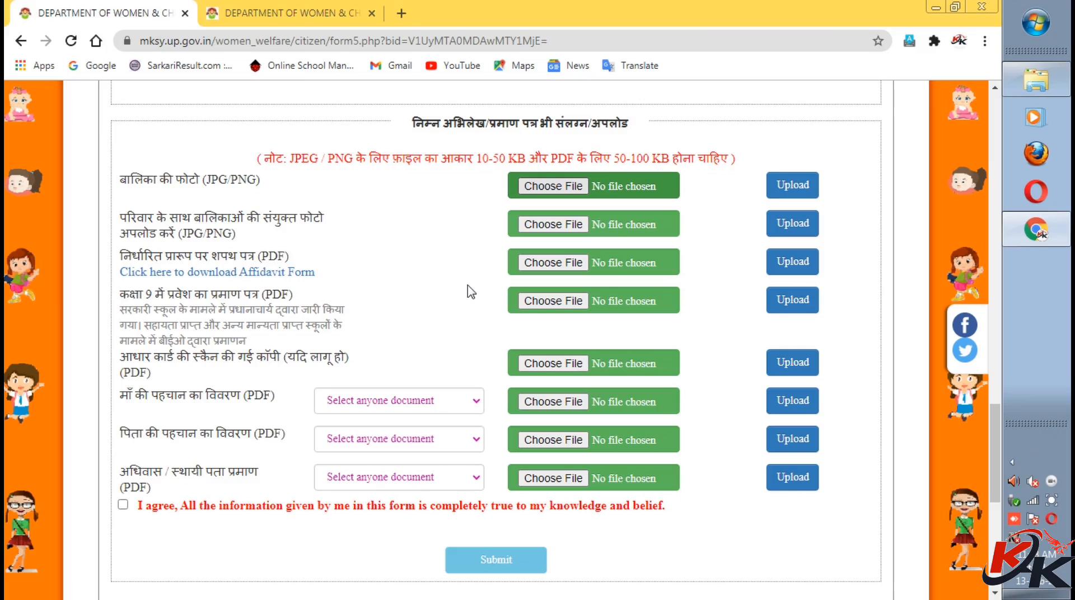
left_click(386, 313)
left_click(429, 493)
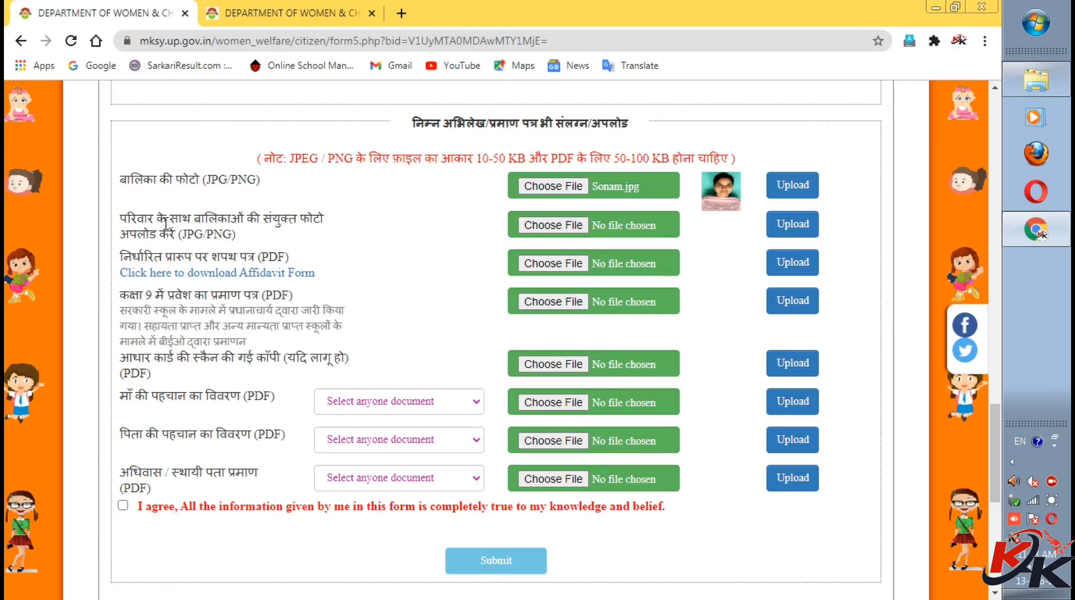
left_click_drag(138, 213, 267, 222)
left_click(283, 240)
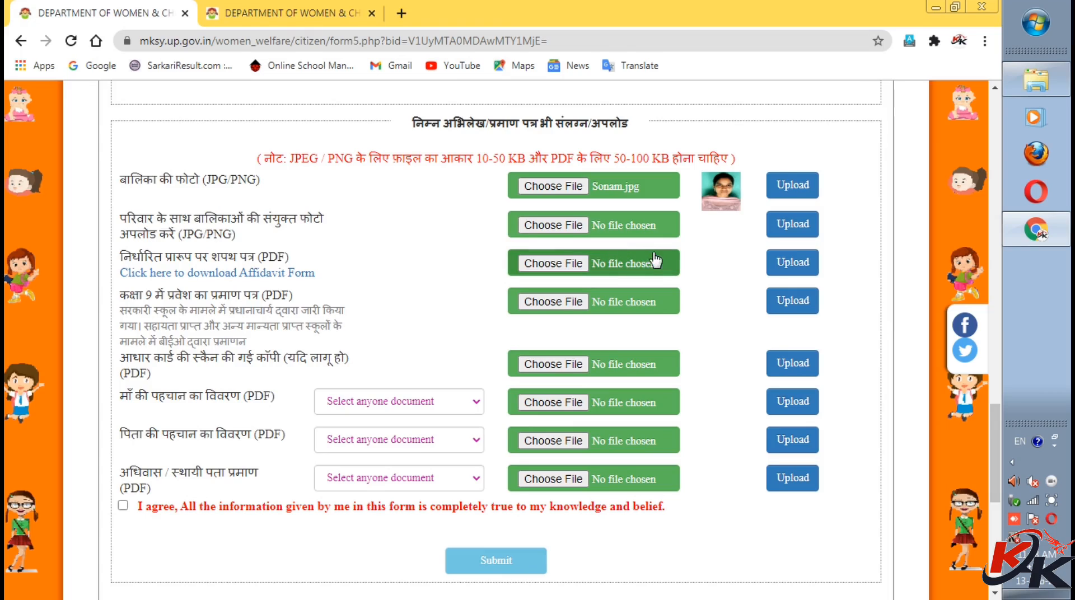
left_click(553, 225)
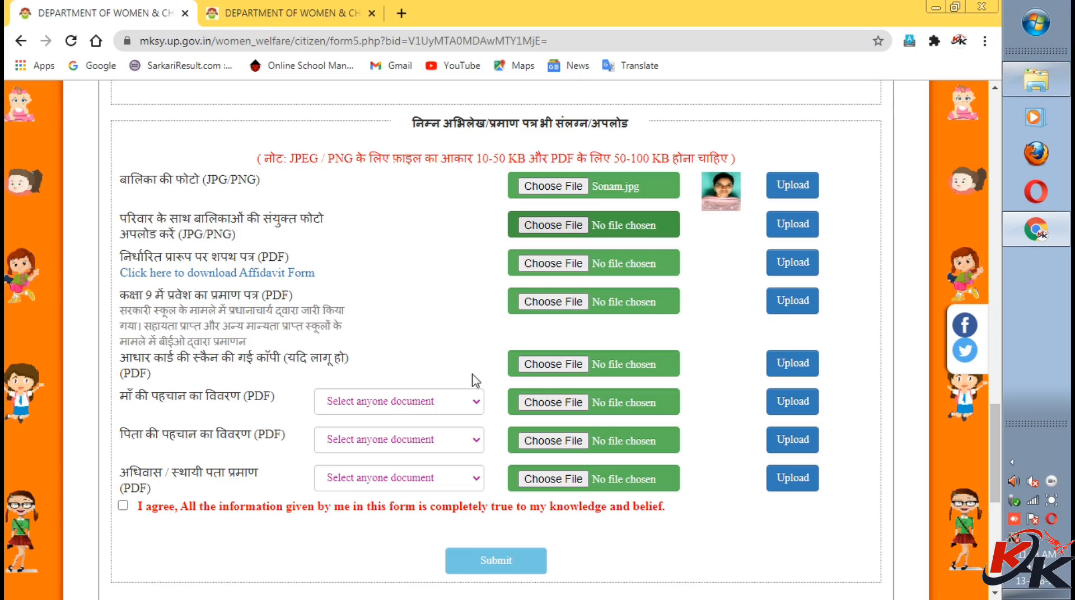
left_click(492, 319)
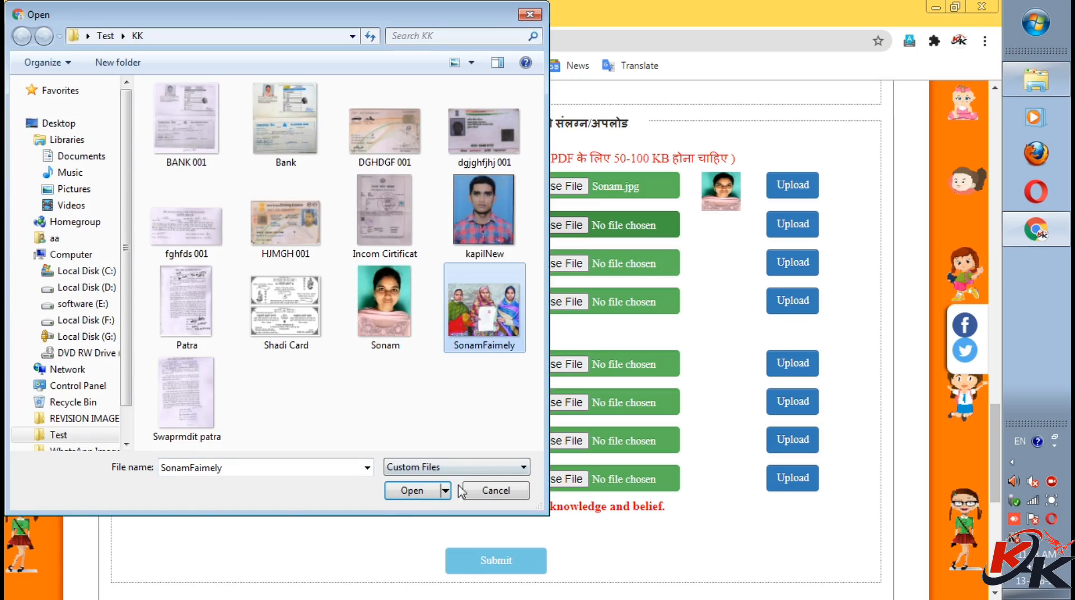
left_click(415, 491)
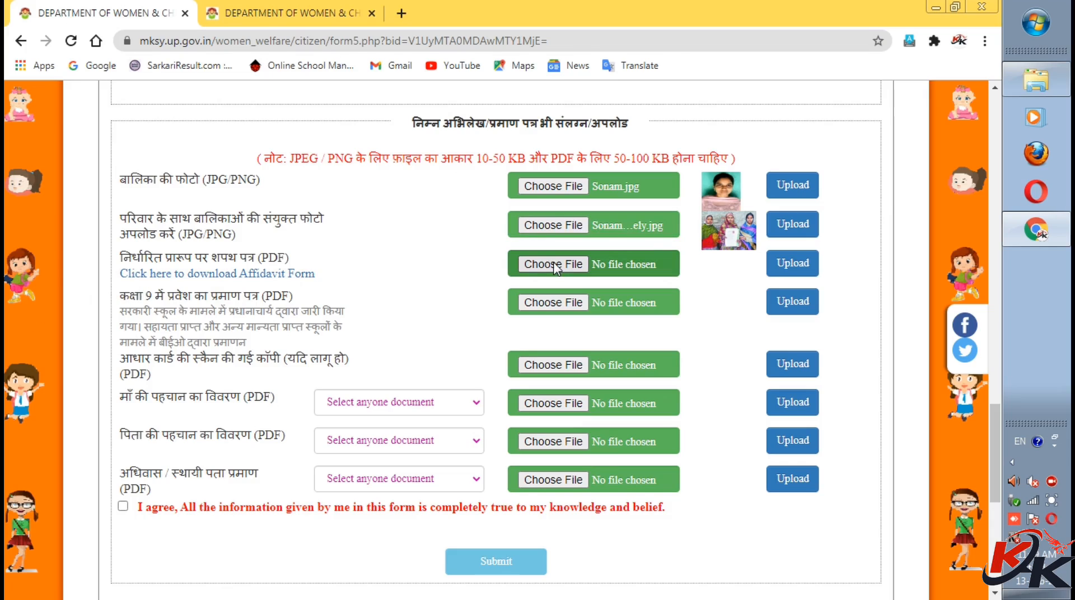
Attach Afidavit.pdf as the affidavit document.
type("s")
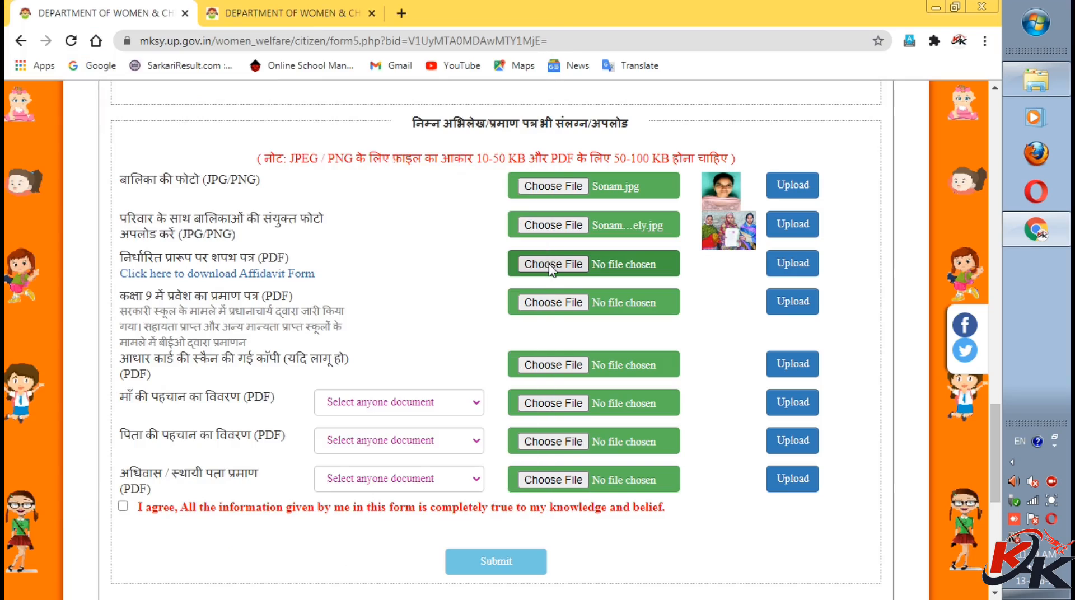
left_click(545, 263)
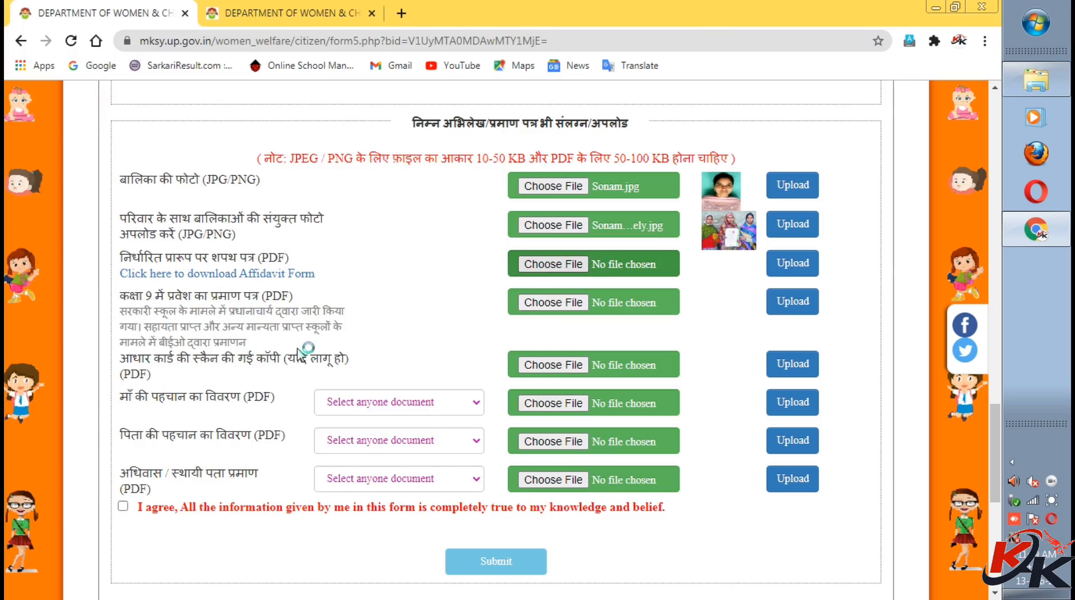
left_click(286, 216)
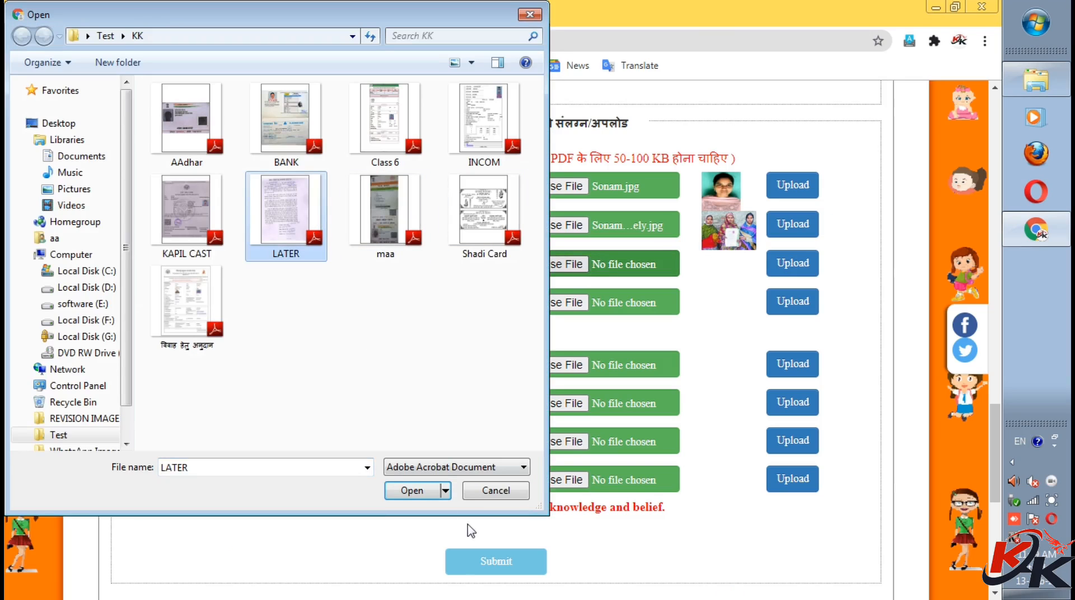
left_click(412, 490)
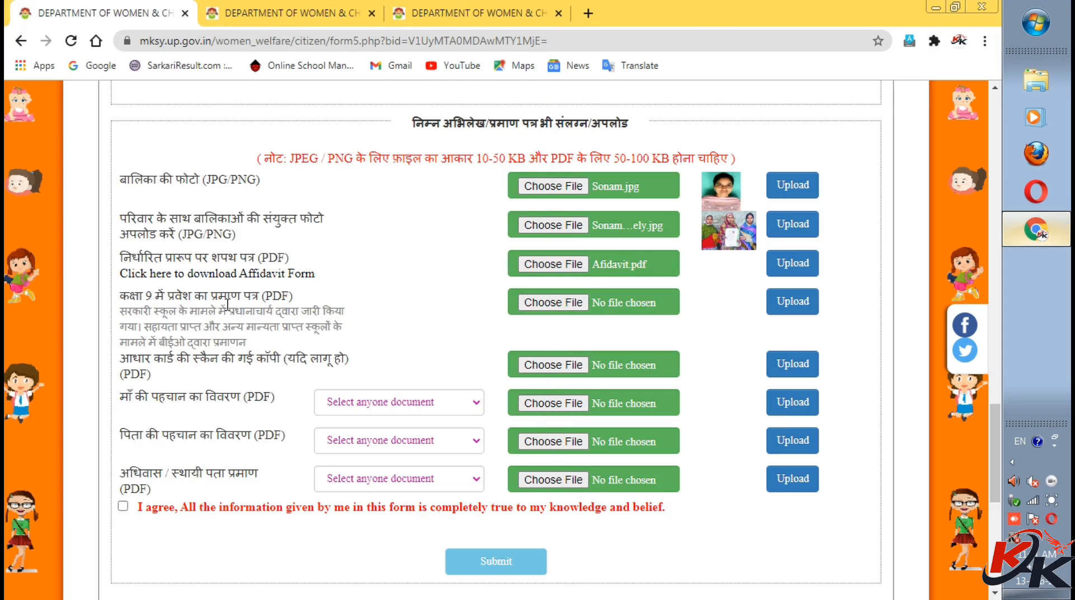
left_click_drag(194, 296, 404, 325)
left_click(404, 324)
View the affidavit format page in a new tab, then return to the upload form.
left_click(500, 8)
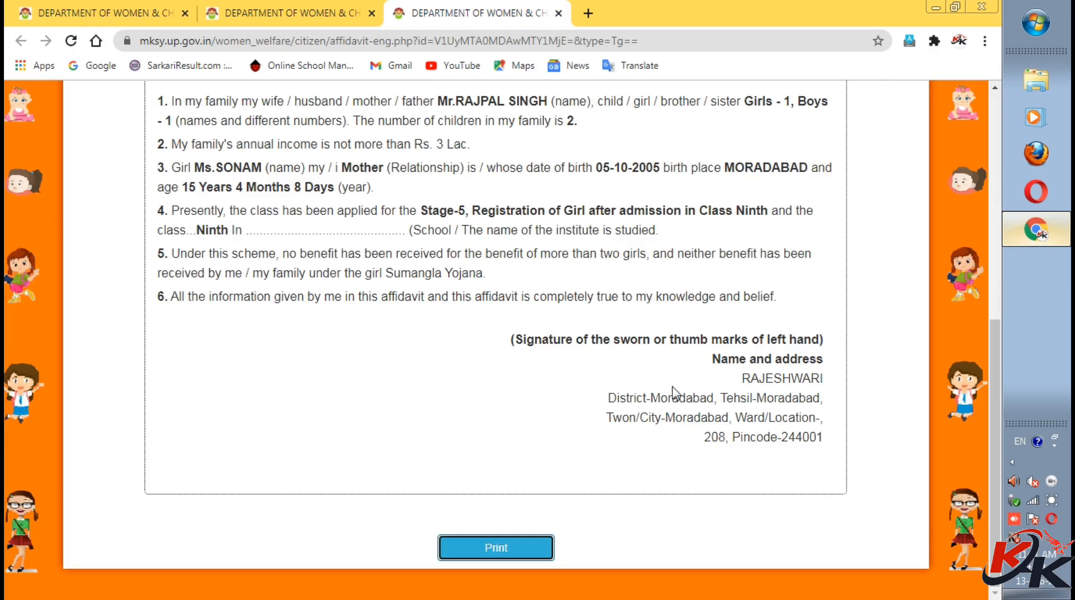
left_click(559, 401)
scroll(574, 447, "up", 1)
left_click_drag(811, 467, 554, 324)
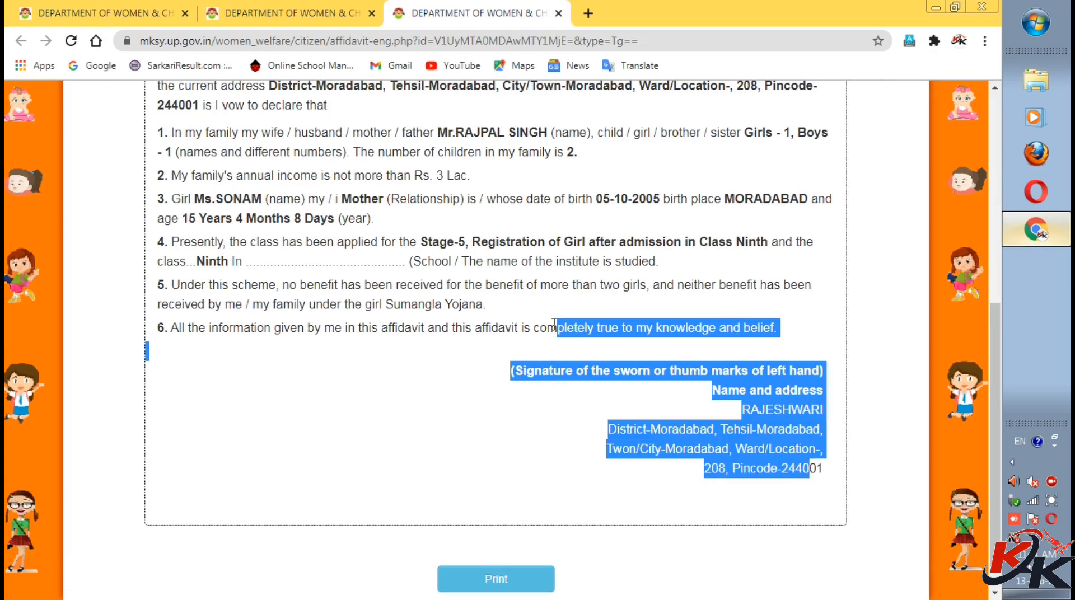
scroll(392, 363, "up", 1)
left_click(317, 373)
scroll(331, 370, "up", 11)
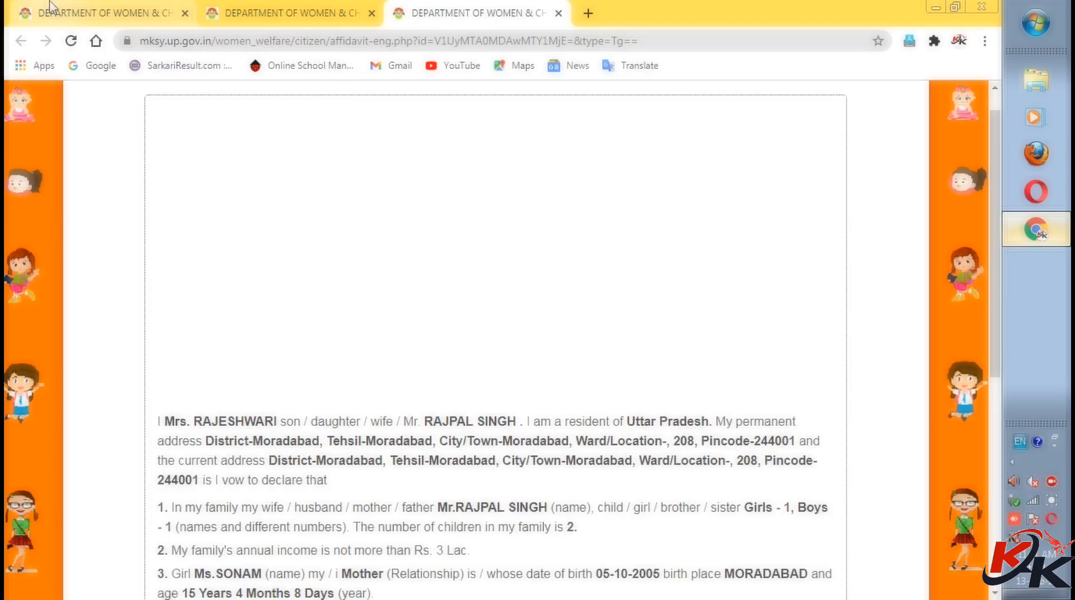
left_click(51, 8)
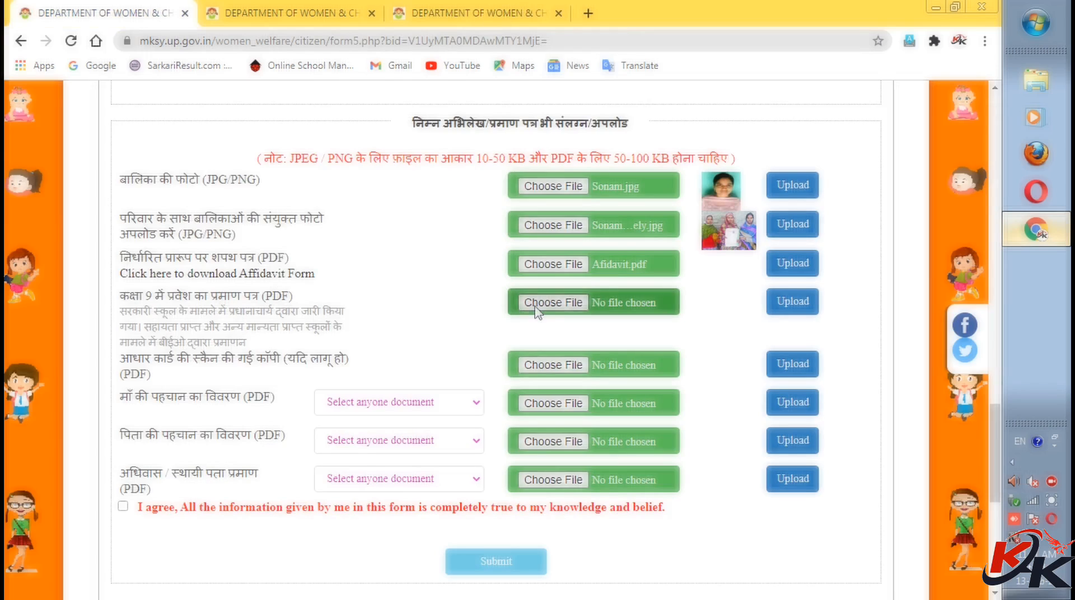
Attach Claass.pdf as the class 9 admission certificate.
left_click(549, 307)
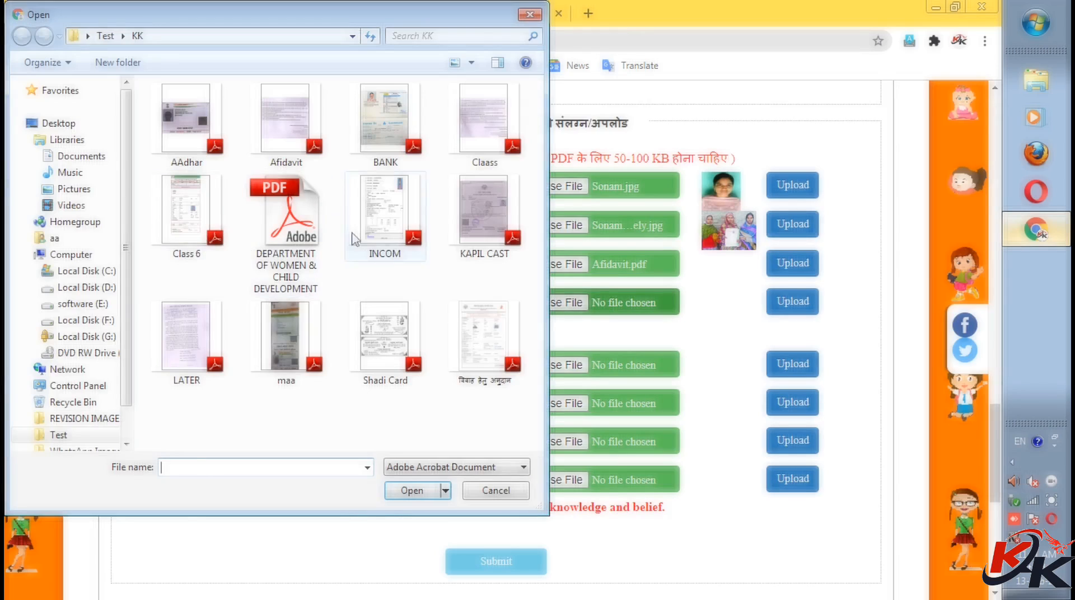
type("cc")
left_click(288, 131)
key("c")
key("c")
key("c")
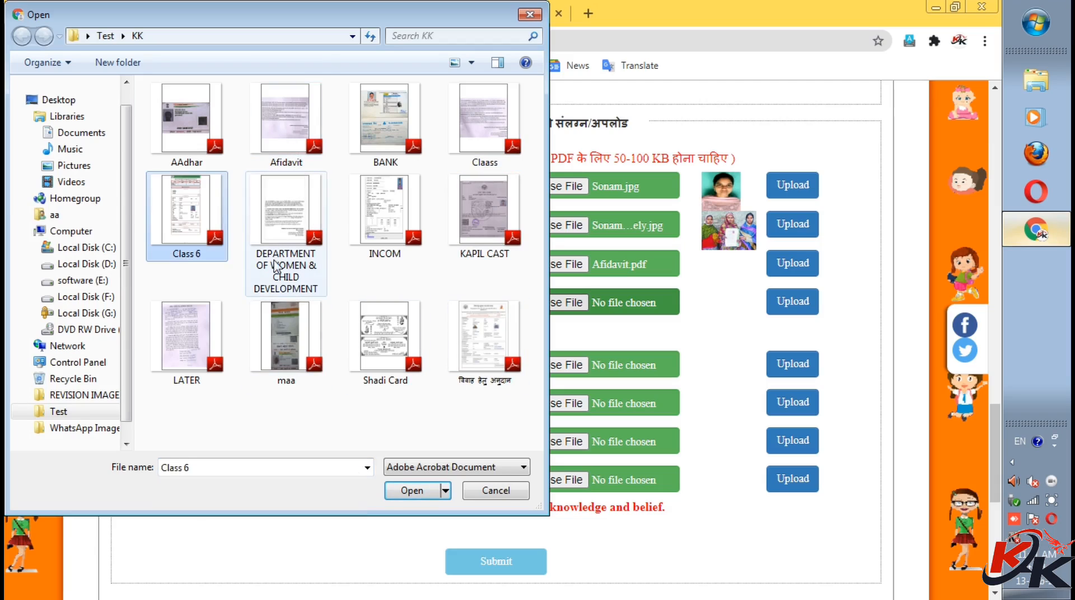
left_click(410, 490)
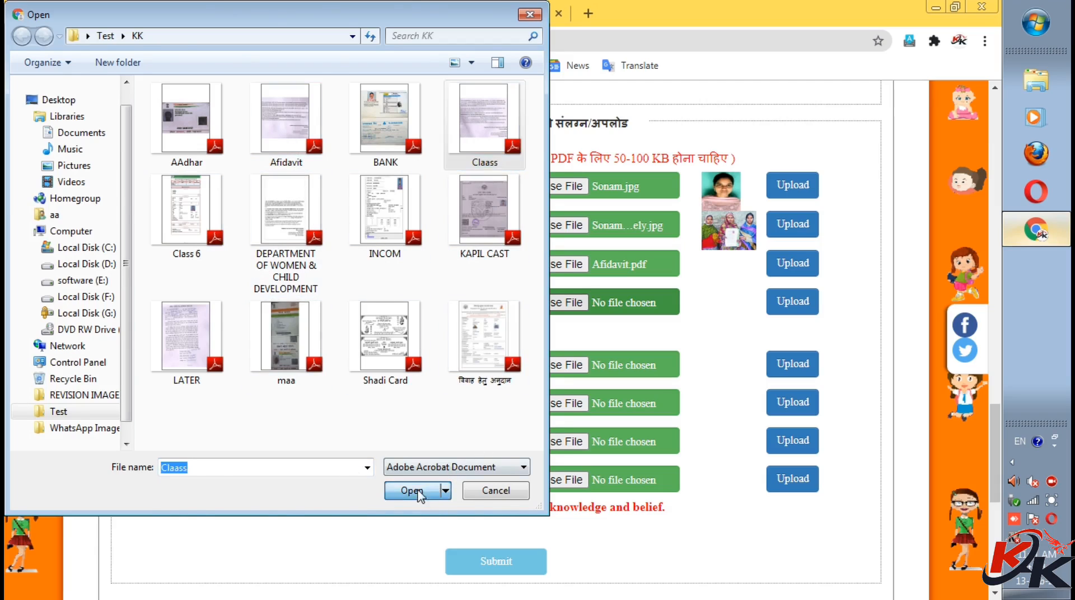
Attach AAdhar.pdf as the Aadhaar copy.
left_click_drag(120, 357, 243, 382)
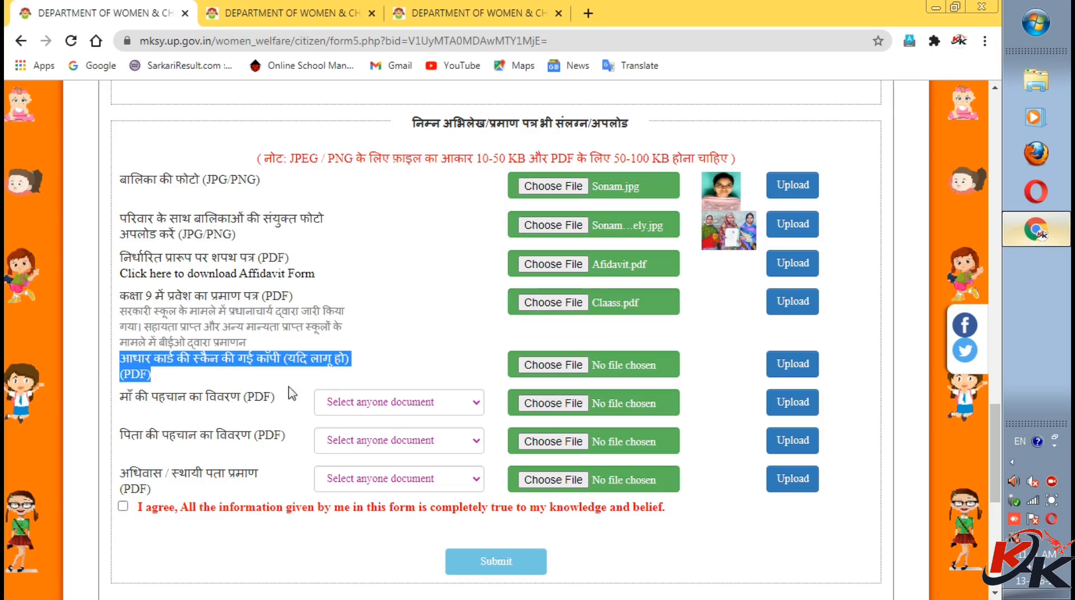
left_click(552, 365)
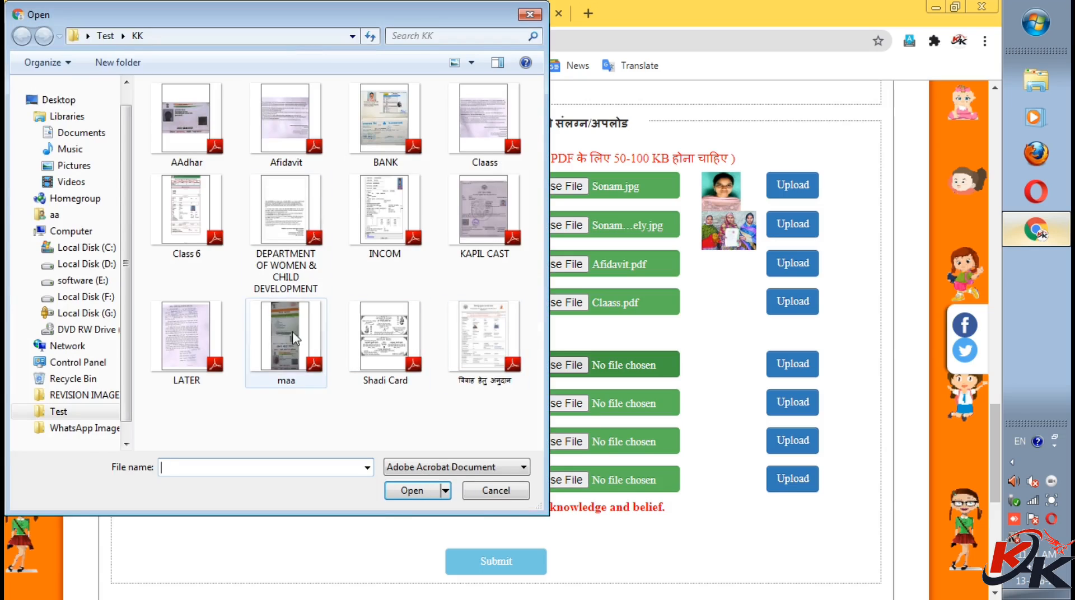
left_click(211, 147)
left_click(414, 491)
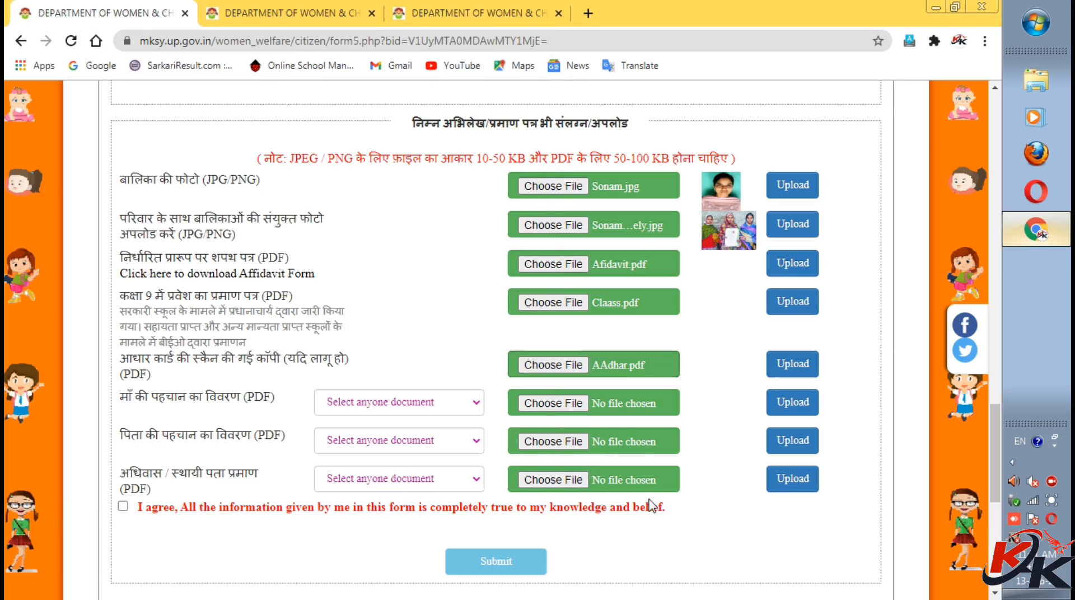
left_click(377, 408)
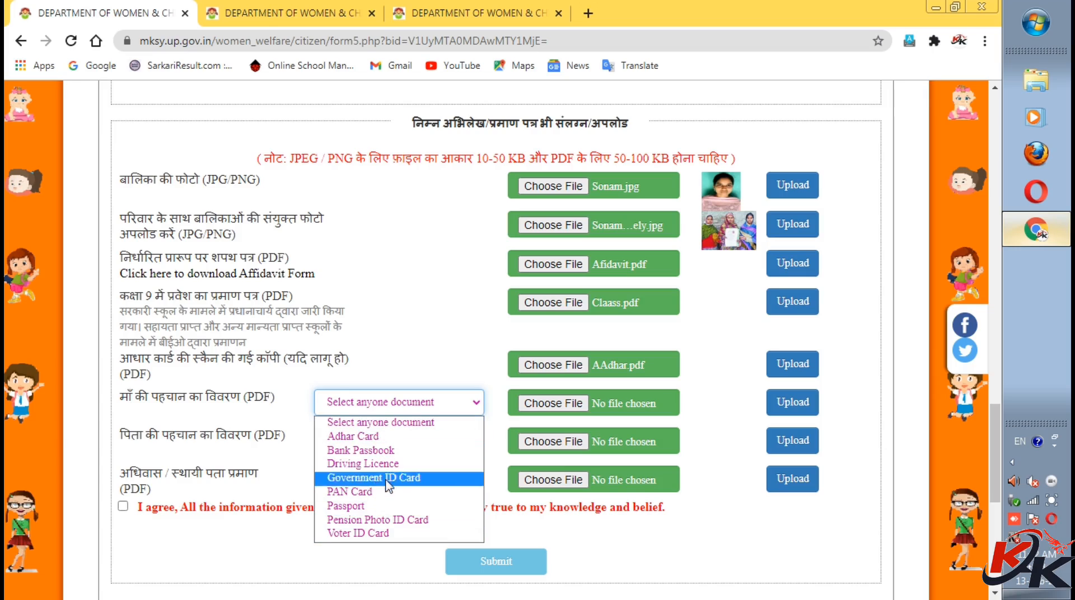
Set the mother's ID type to Adhar Card and attach maa.pdf.
left_click(392, 436)
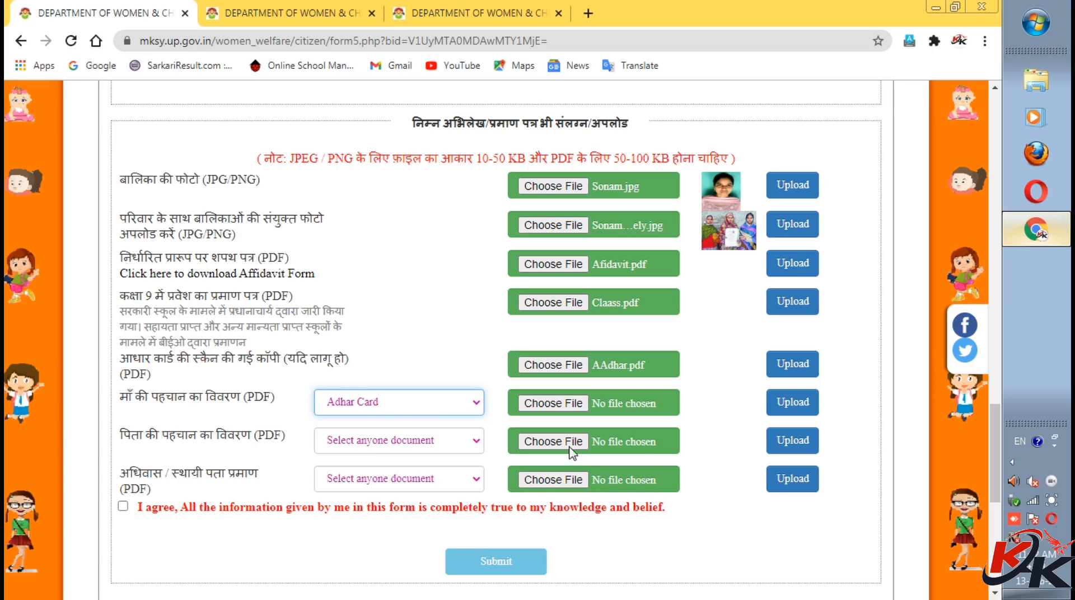
left_click(551, 403)
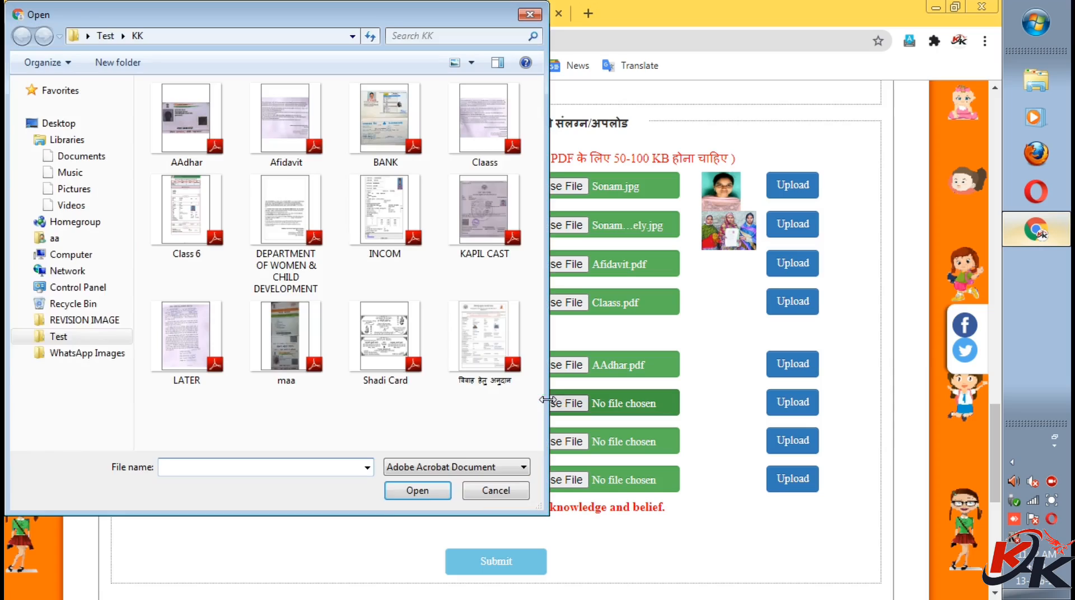
left_click(294, 327)
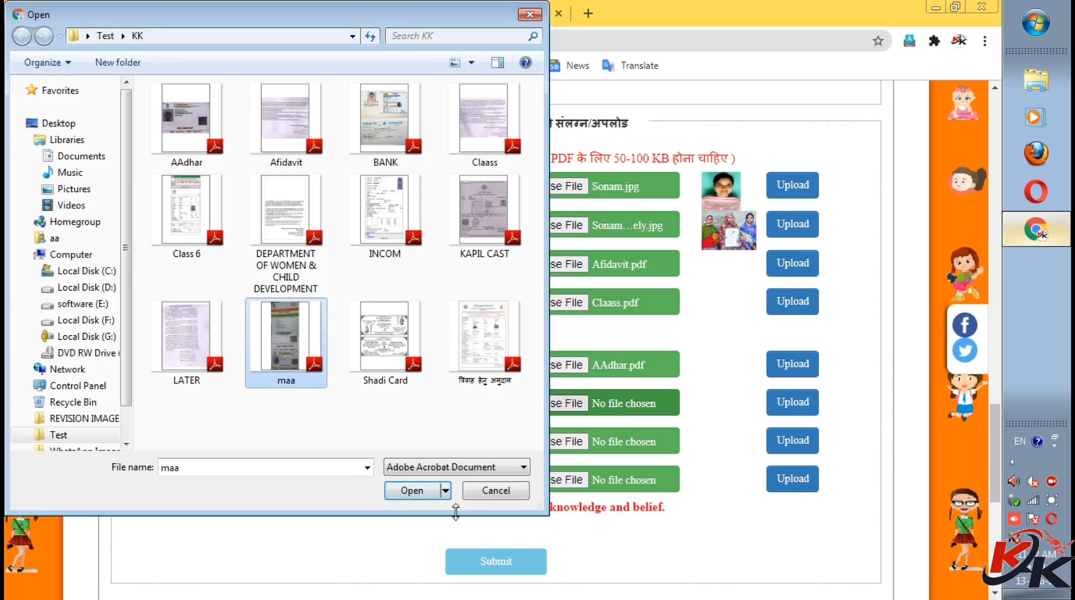
left_click(411, 490)
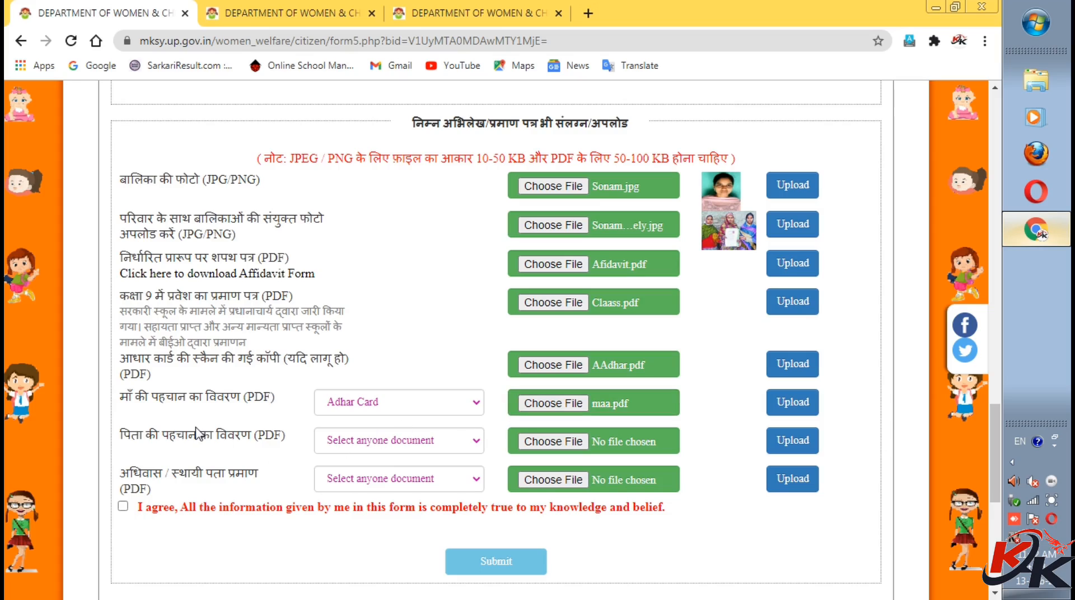
Set the father's ID type to Bank Passbook and attach BANK.pdf.
left_click(424, 442)
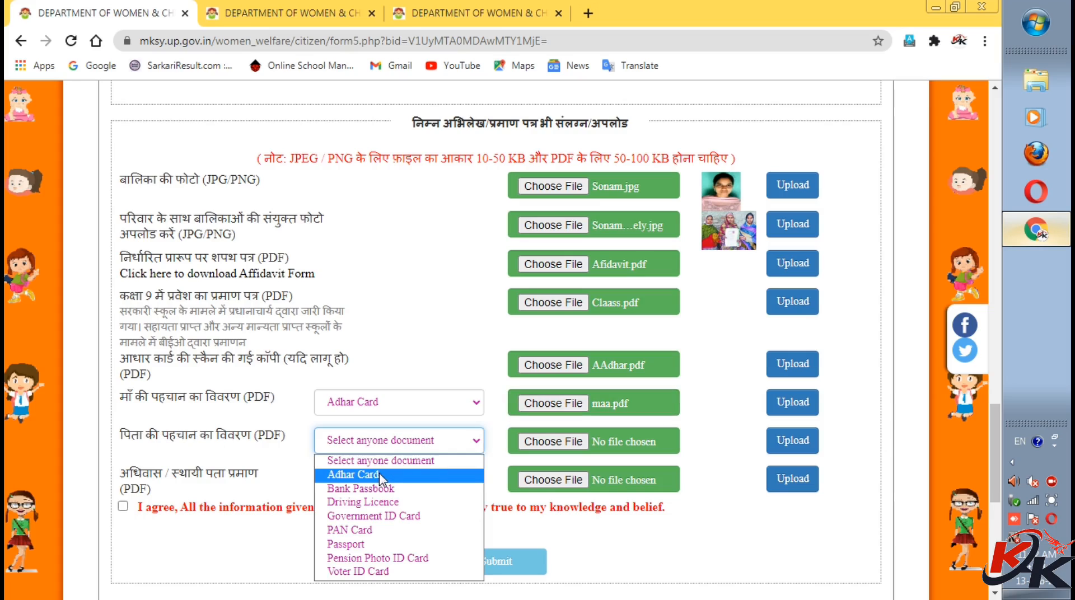
left_click(361, 488)
left_click(553, 441)
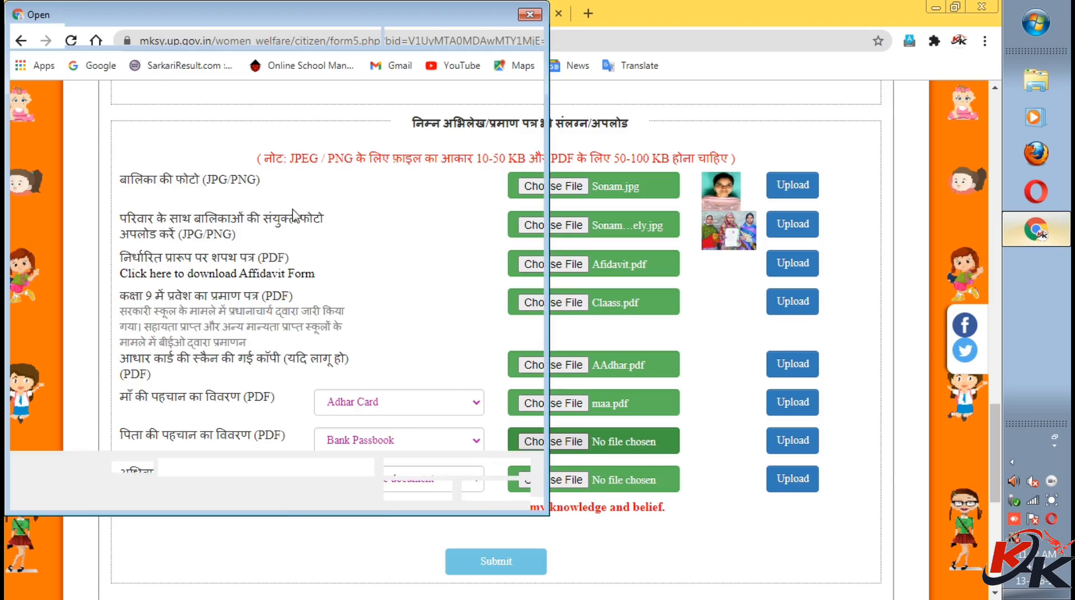
left_click(385, 124)
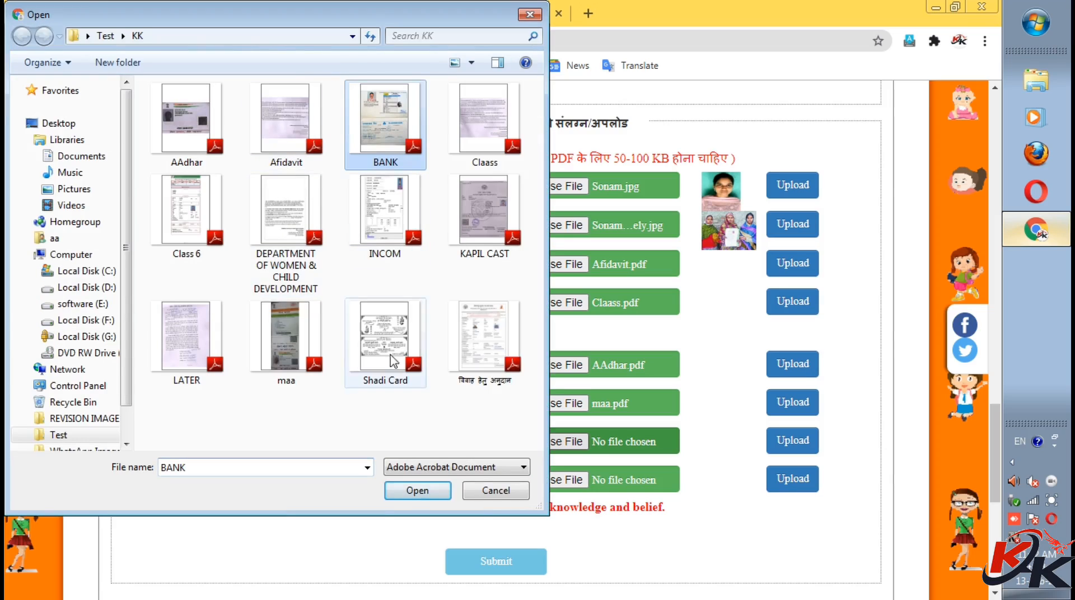
left_click(413, 491)
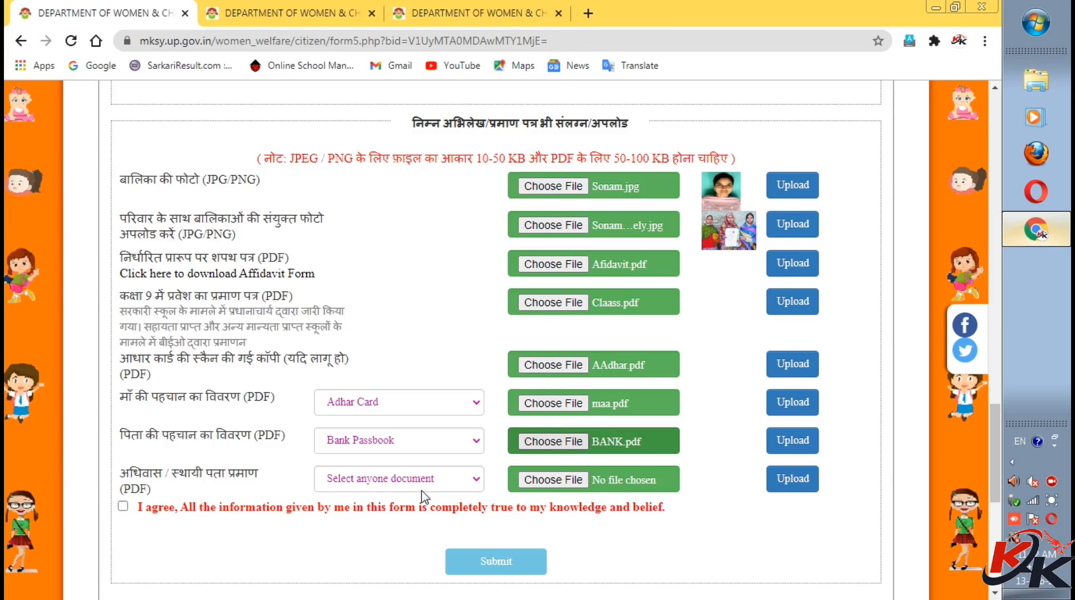
Set the address proof to Adhar Card, attach AAdhar.pdf, and tick the declaration.
left_click(318, 491)
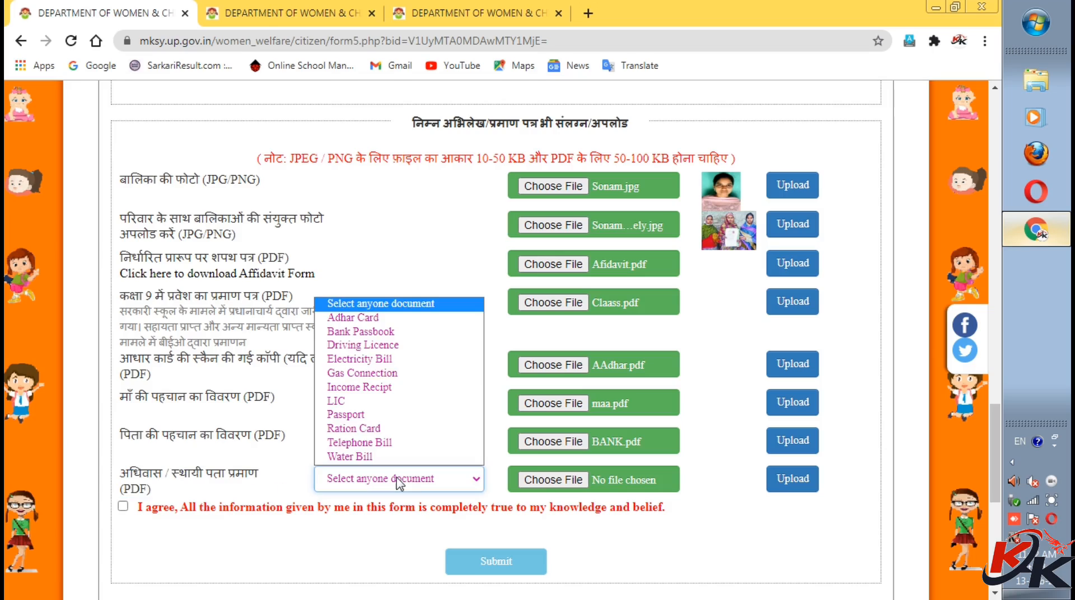
left_click(411, 323)
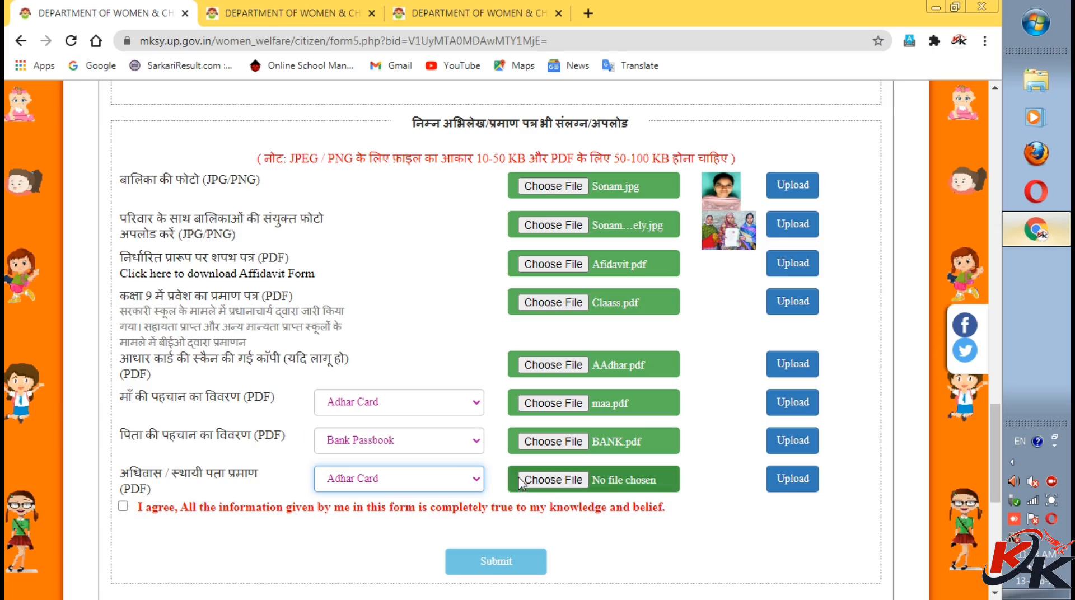
left_click(541, 480)
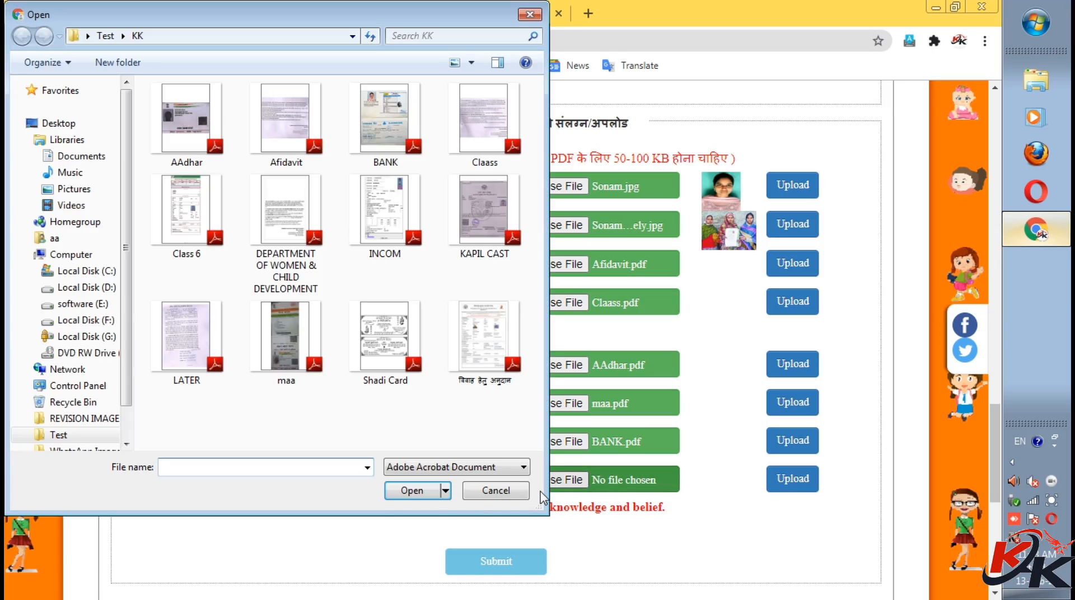
left_click(186, 120)
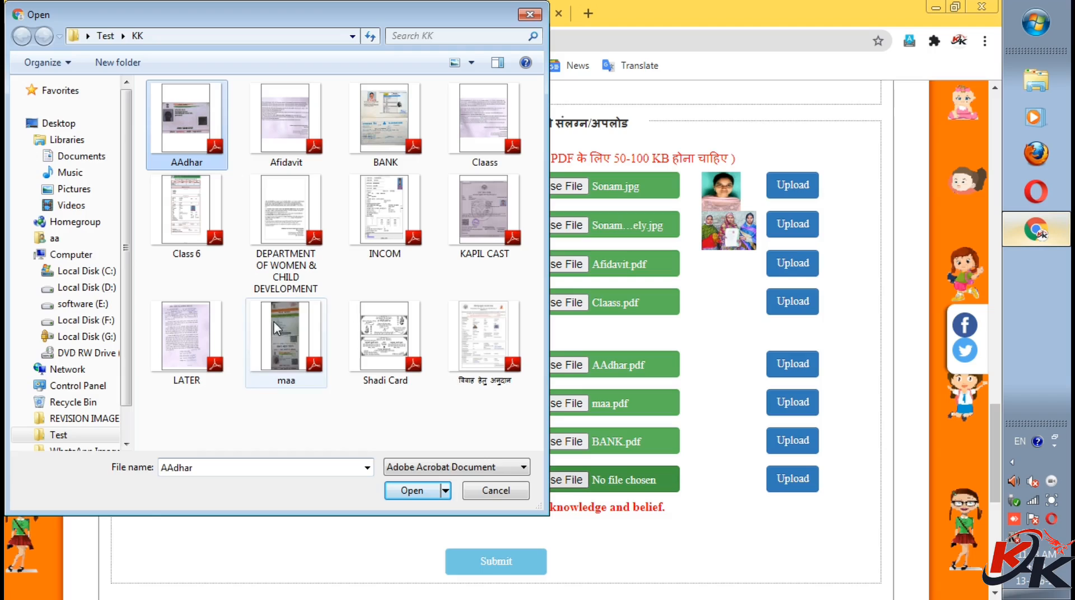
left_click(412, 490)
left_click_drag(138, 507, 725, 507)
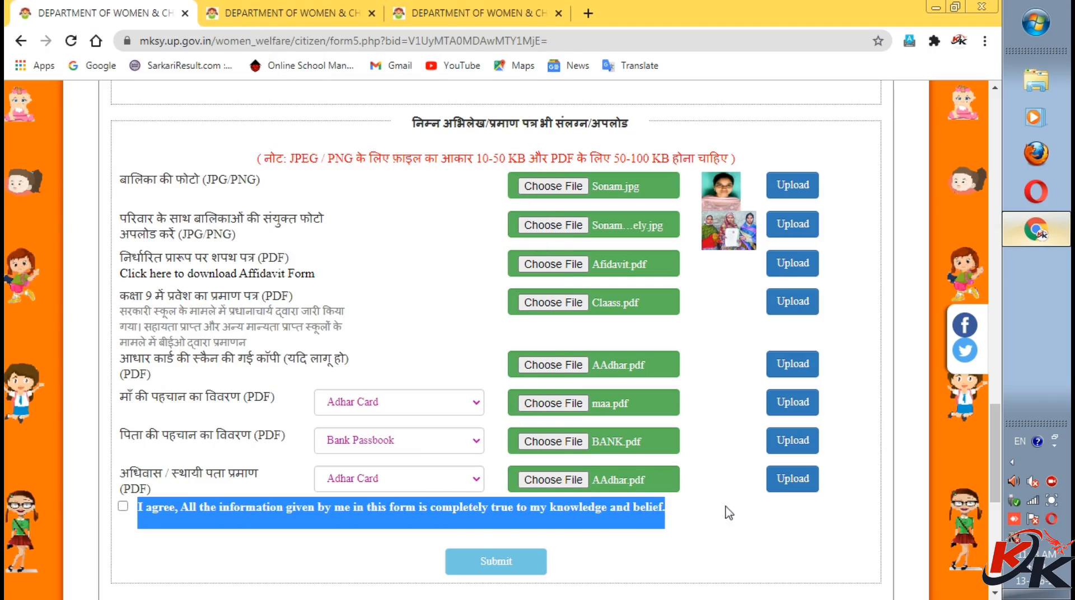
left_click(233, 514)
Accept the declaration and upload the girl's photo, family photo, affidavit and Class 9 admission certificate.
left_click(123, 507)
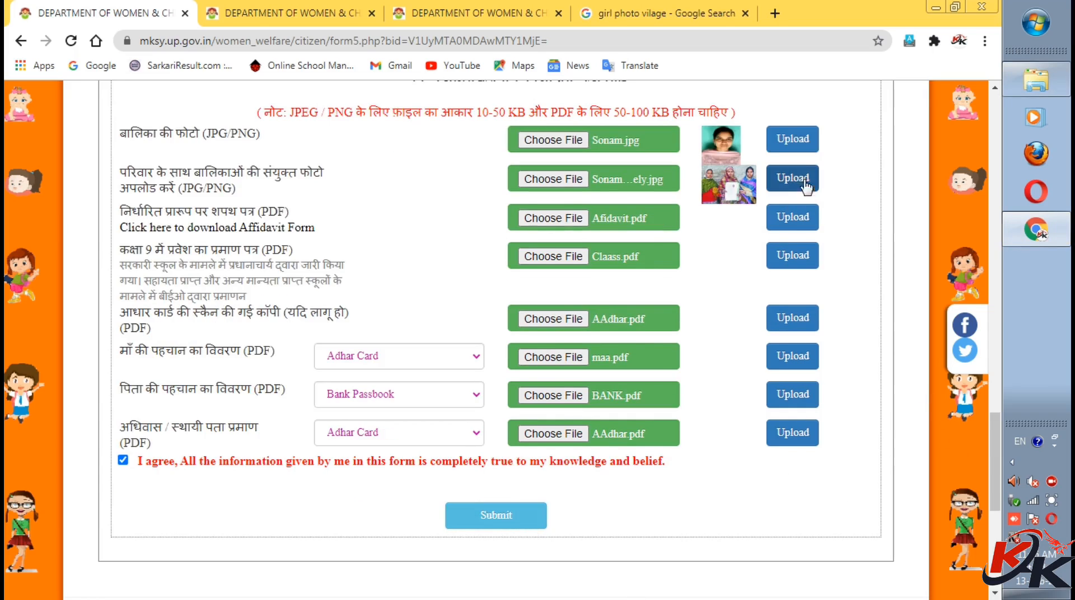
left_click(791, 140)
left_click(792, 178)
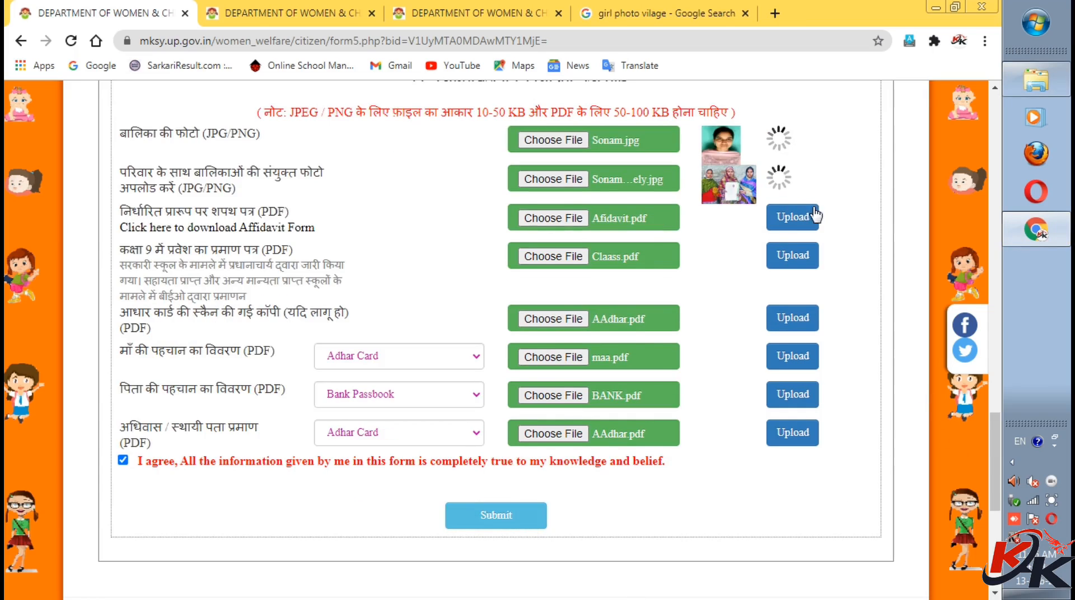
left_click(792, 217)
left_click(790, 257)
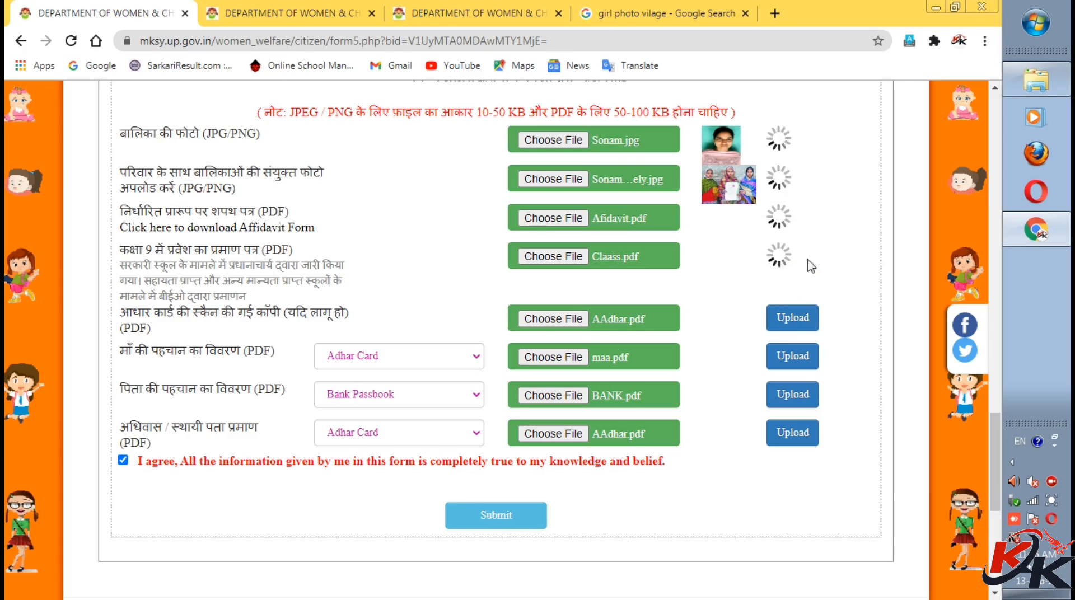
Upload the Aadhaar card, mother's and father's ID proofs and address proof, then submit the application.
left_click(791, 319)
left_click(792, 357)
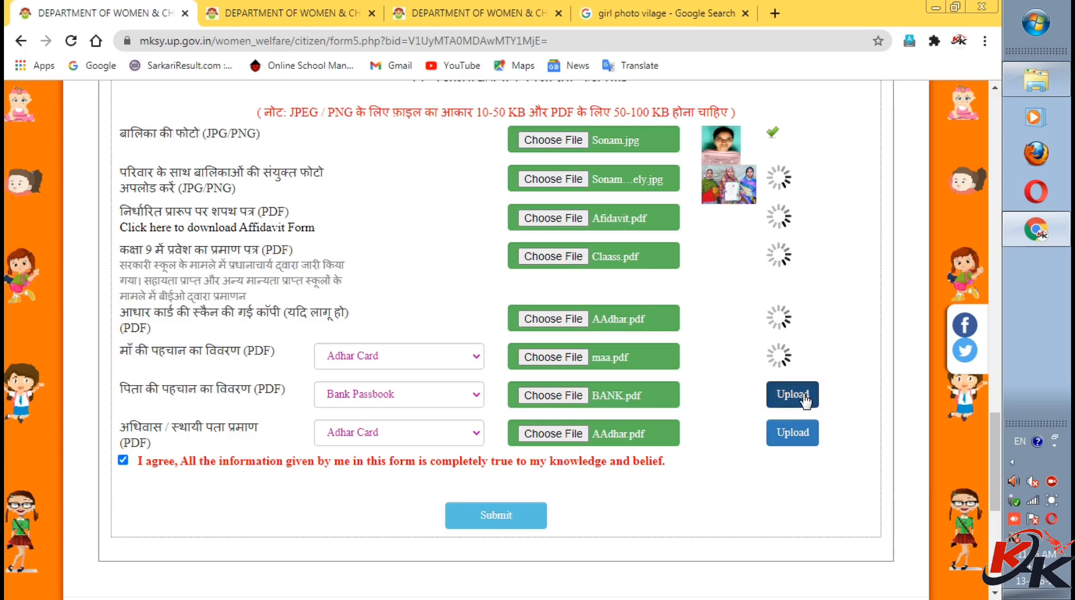
left_click(792, 395)
left_click(798, 432)
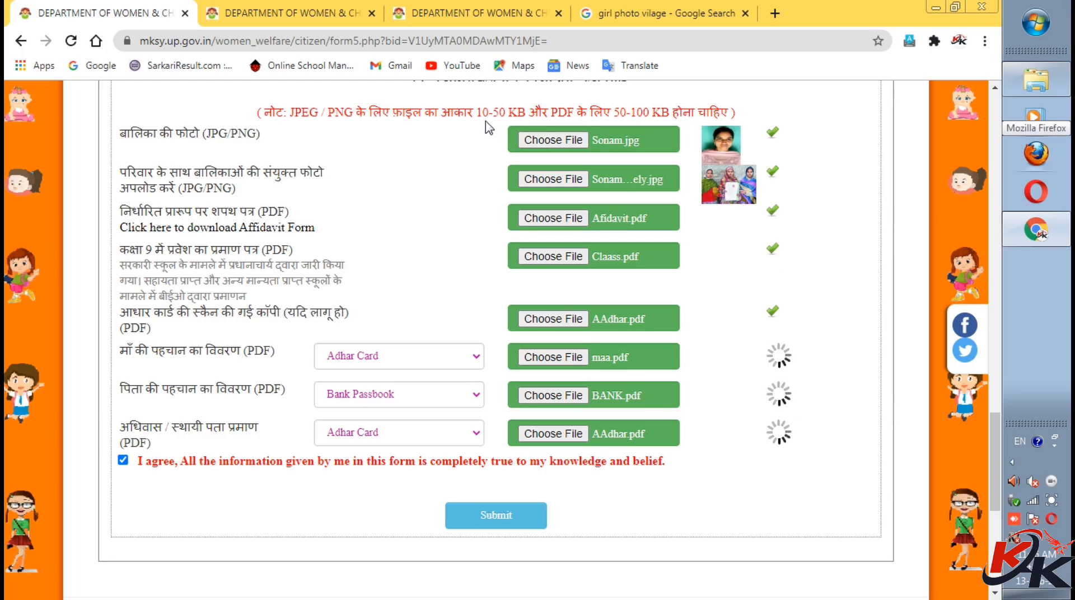
left_click(501, 518)
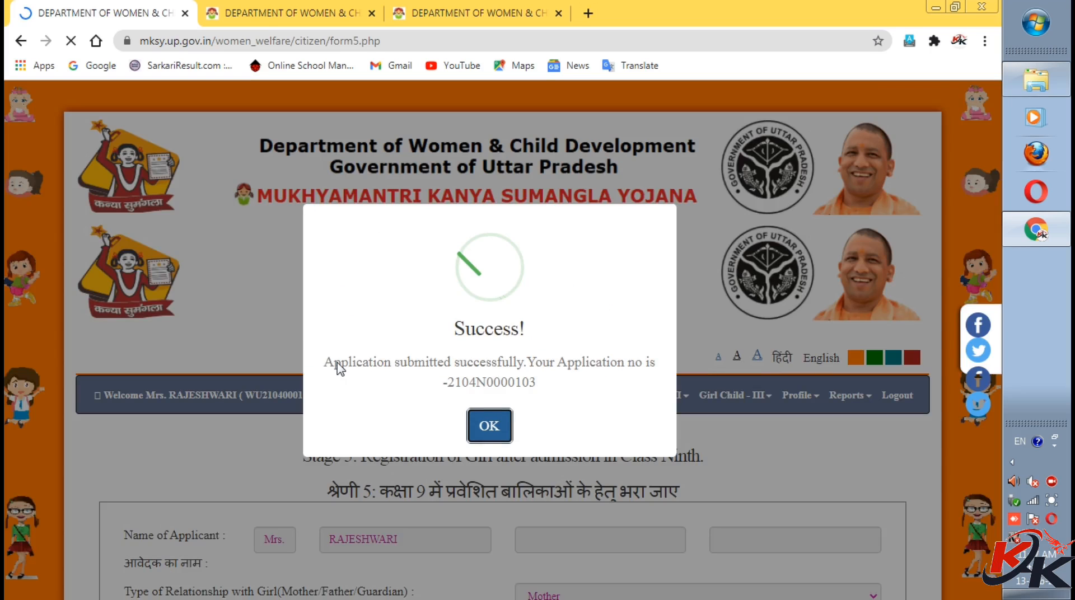
Select the success message showing the application number and acknowledge it to reach the receipt.
left_click_drag(336, 362, 531, 386)
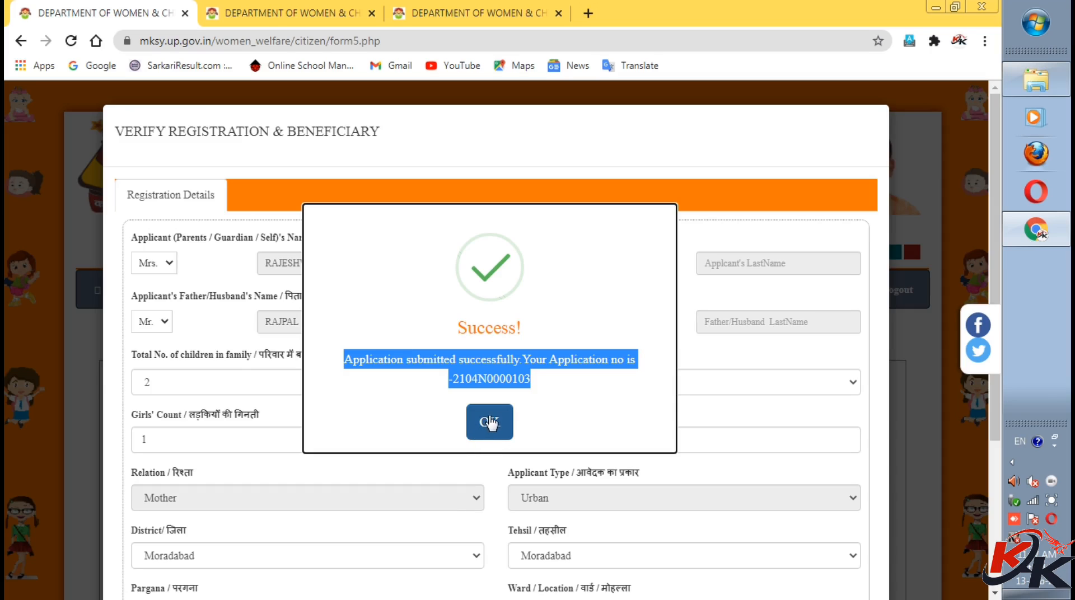
left_click(491, 423)
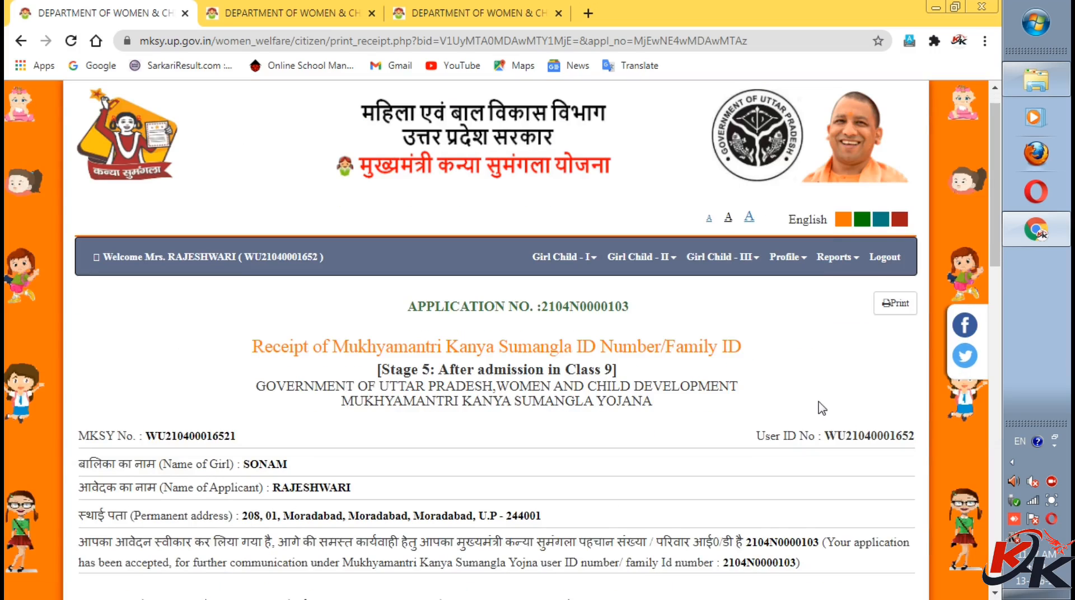
scroll(817, 400, "down", 2)
scroll(510, 418, "down", 1)
Review the receipt's six benefit stages and start printing it.
scroll(789, 376, "down", 2)
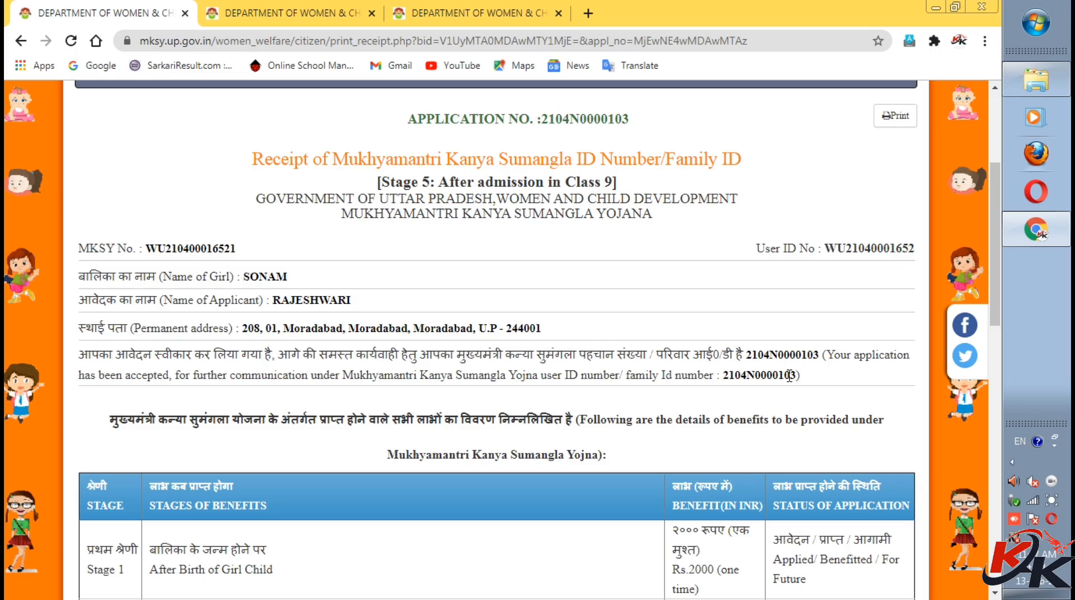
scroll(789, 376, "down", 3)
scroll(825, 399, "down", 3)
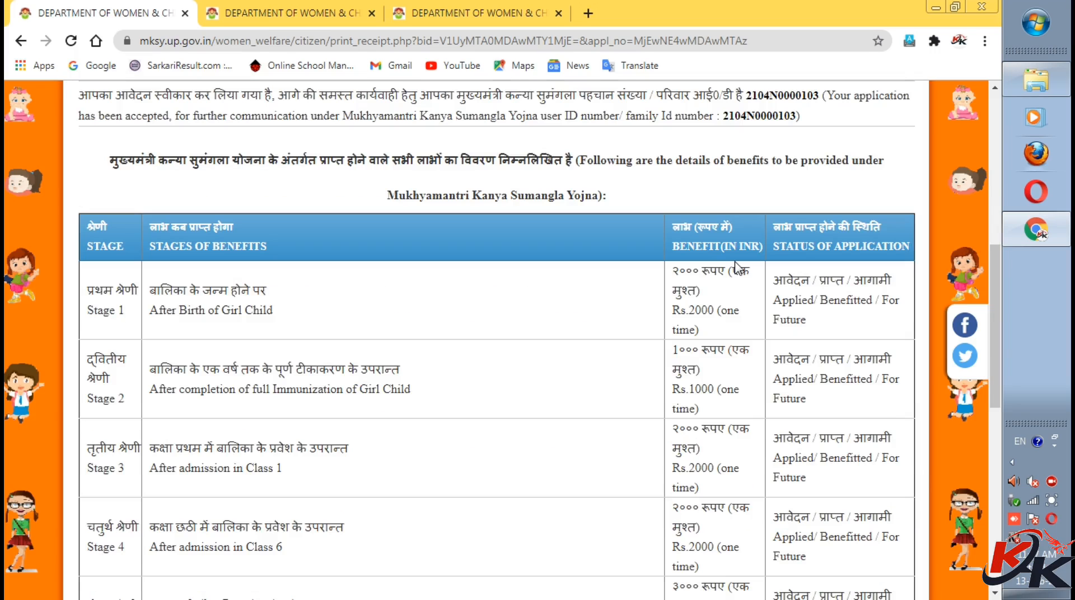
scroll(509, 296, "down", 5)
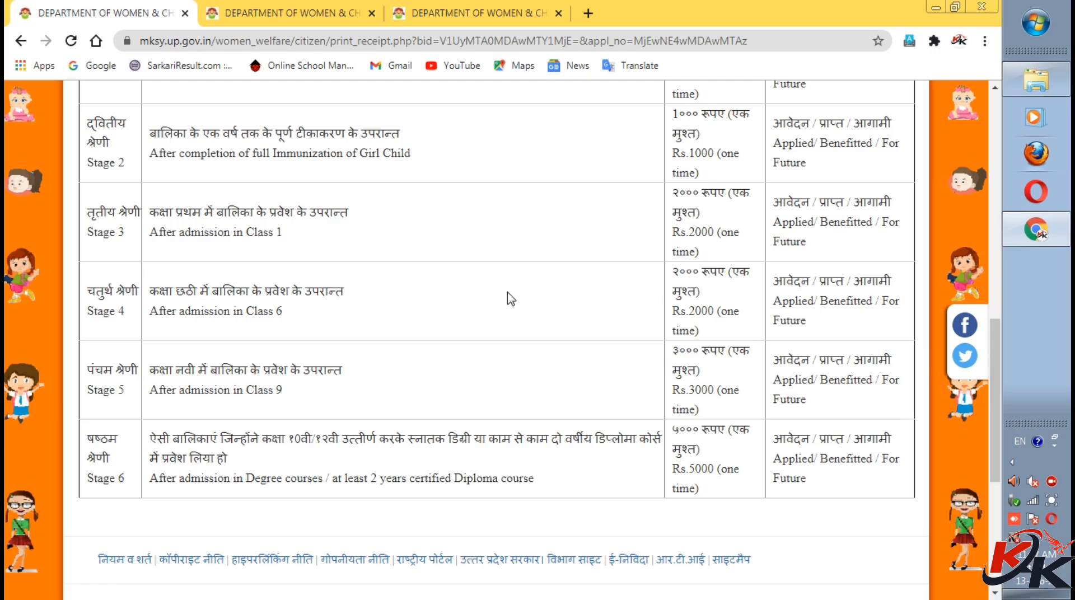
scroll(922, 417, "down", 4)
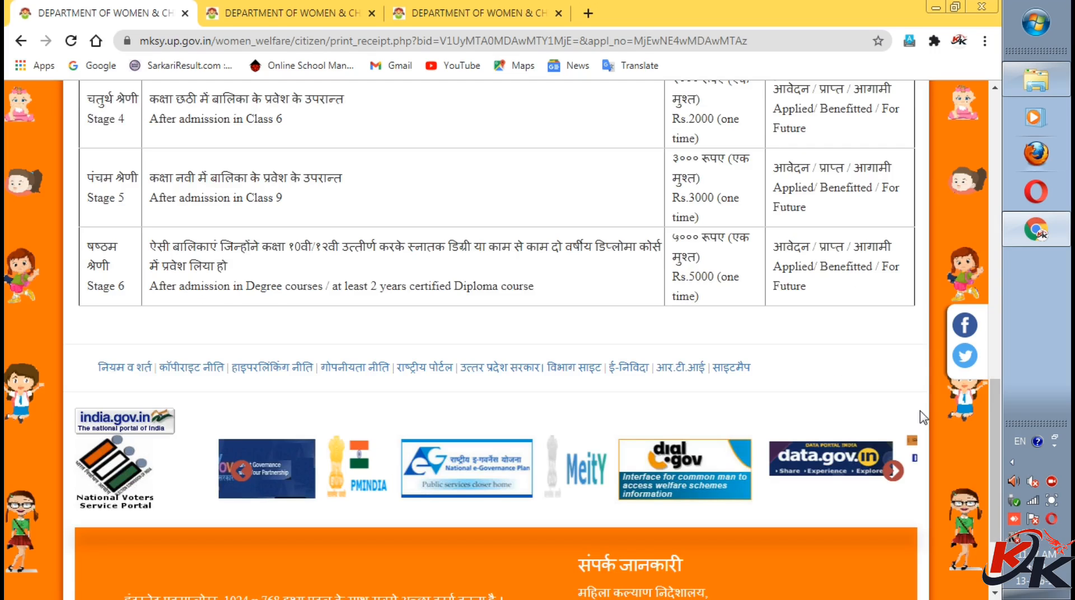
scroll(987, 315, "up", 14)
left_click(896, 210)
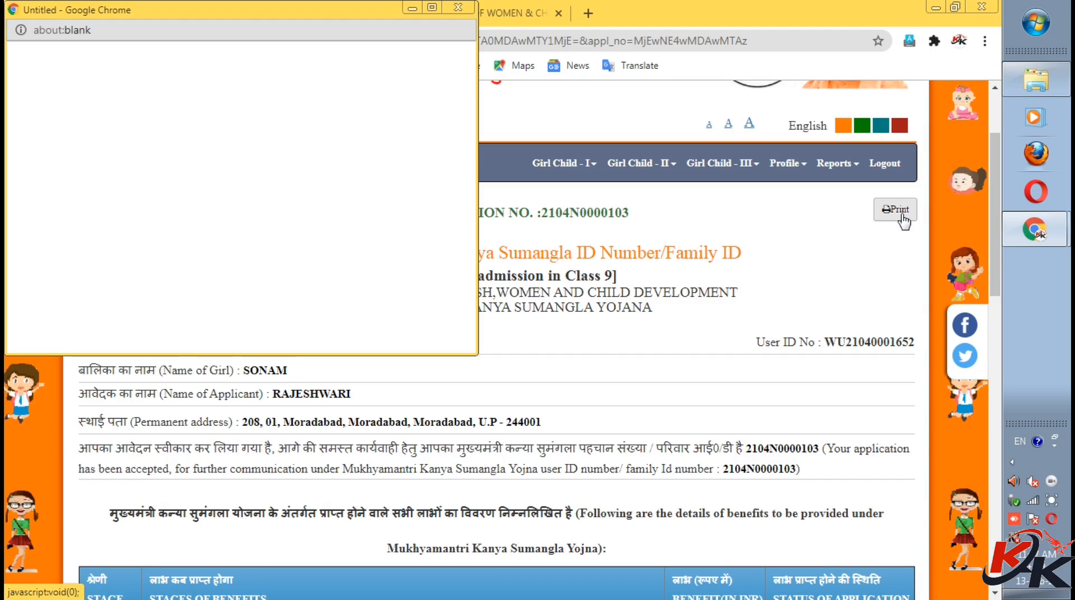
Save the Stage 5 receipt with destination Save as PDF and confirm the file save.
left_click(432, 8)
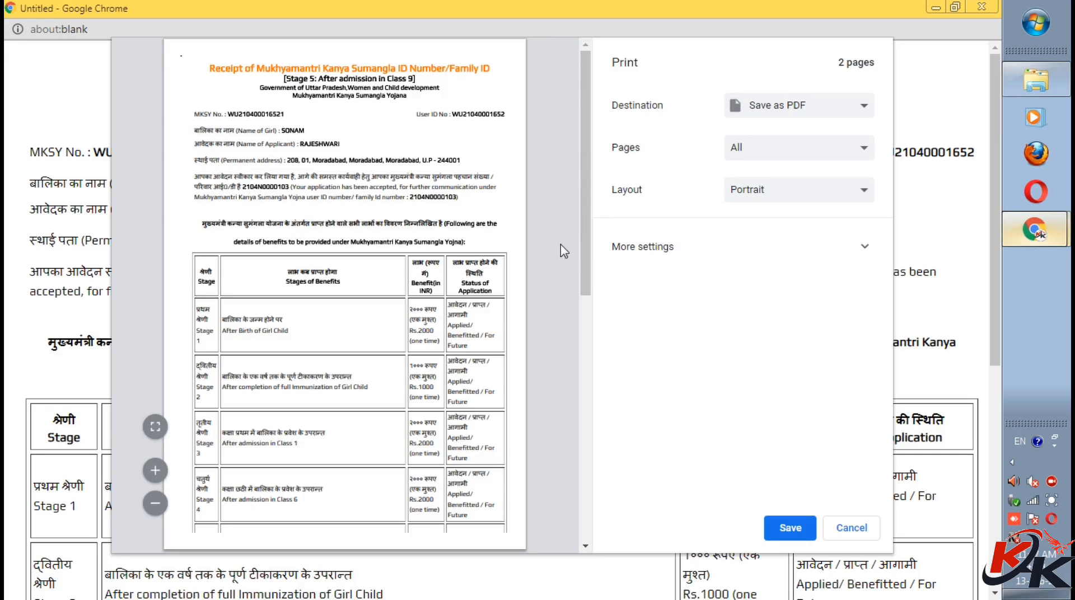
left_click_drag(582, 248, 587, 278)
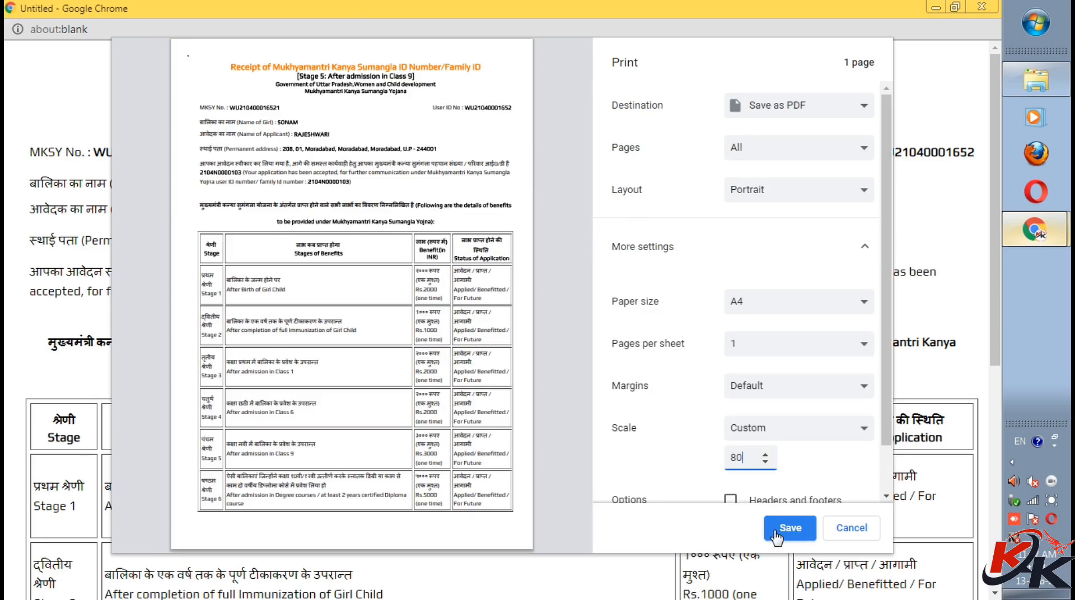
left_click(780, 532)
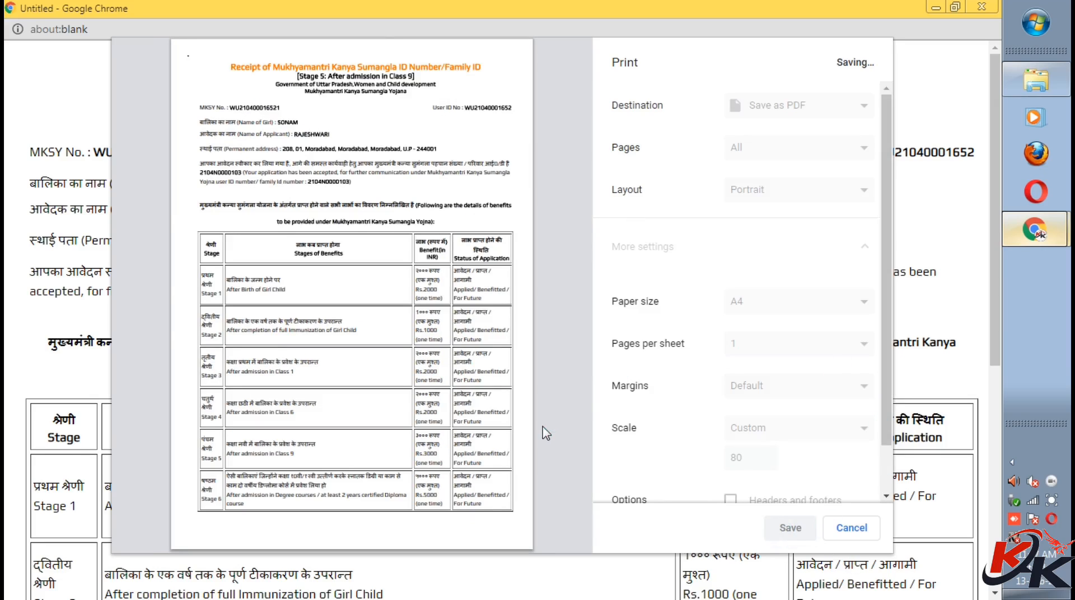
left_click(414, 490)
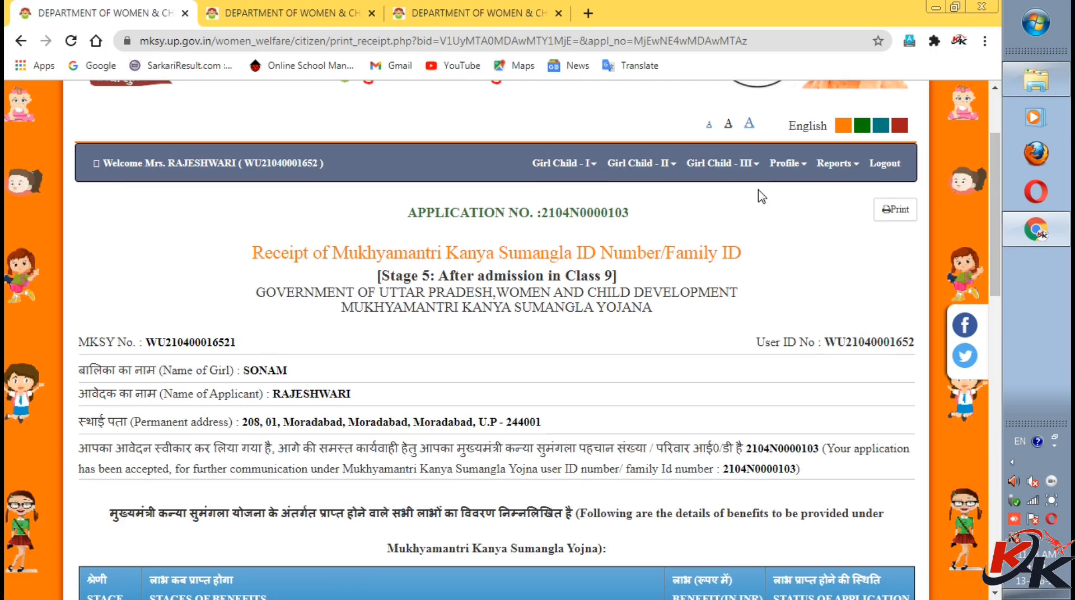
scroll(728, 559, "down", 1)
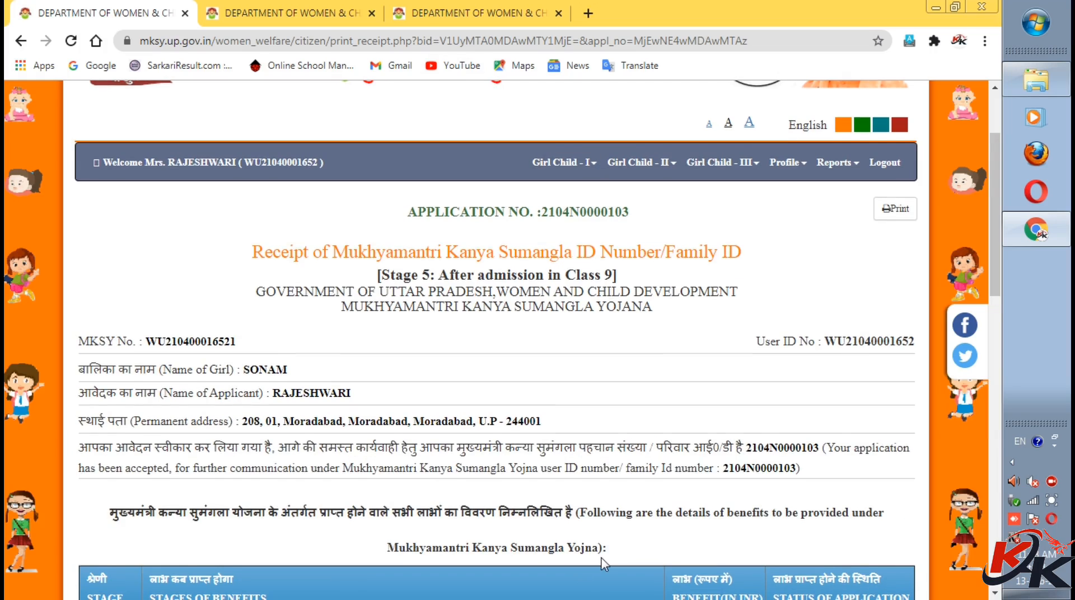
scroll(673, 495, "down", 1)
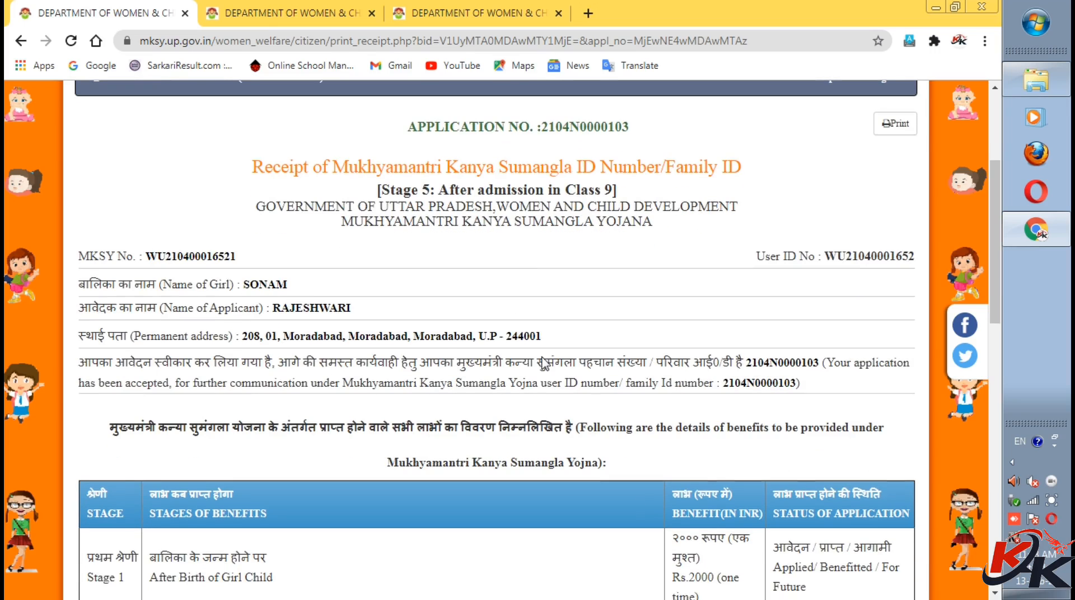